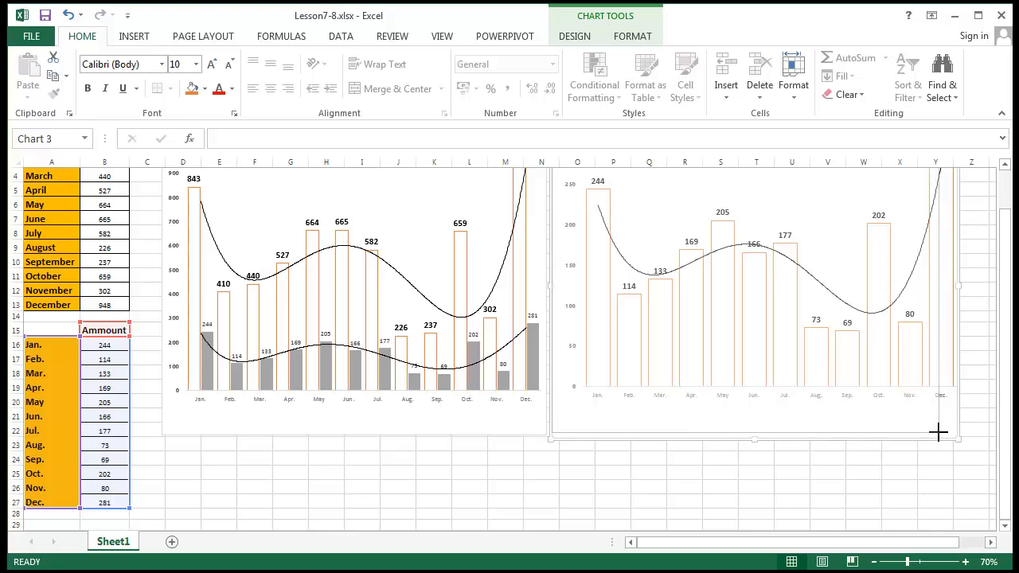
- Select the left chart's orange Sale columns to show their =SERIES formula in the formula bar
{"action": "left_click", "coordinate": [290, 501]}
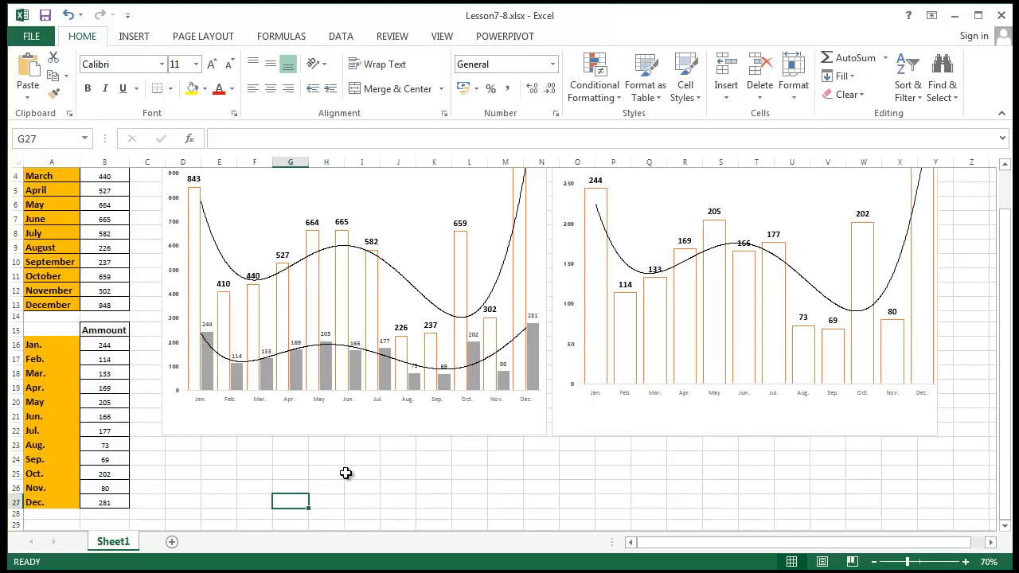
{"action": "left_click", "coordinate": [377, 427]}
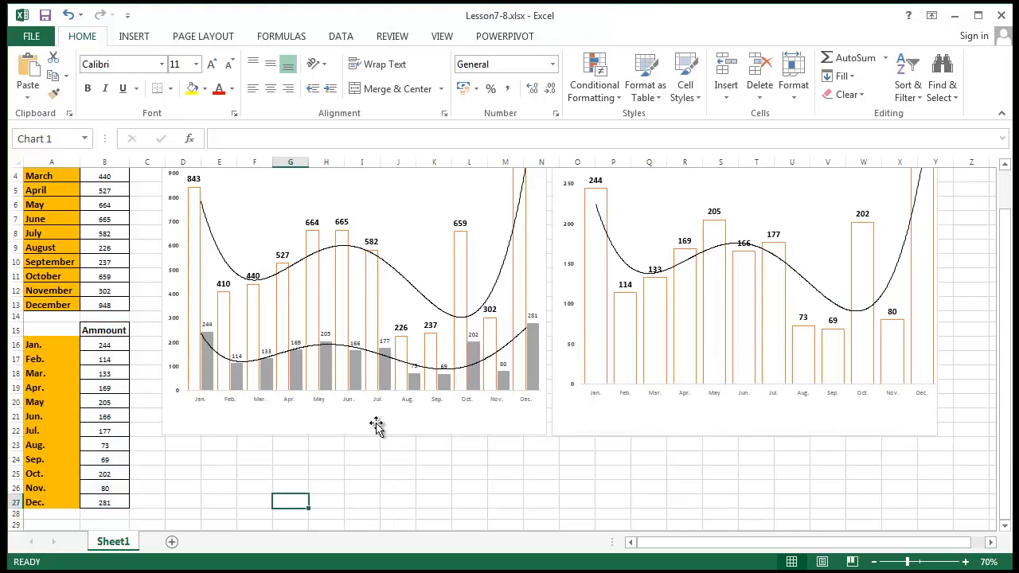
{"action": "left_click", "coordinate": [105, 364]}
{"action": "left_click", "coordinate": [282, 292]}
{"action": "left_click", "coordinate": [282, 292]}
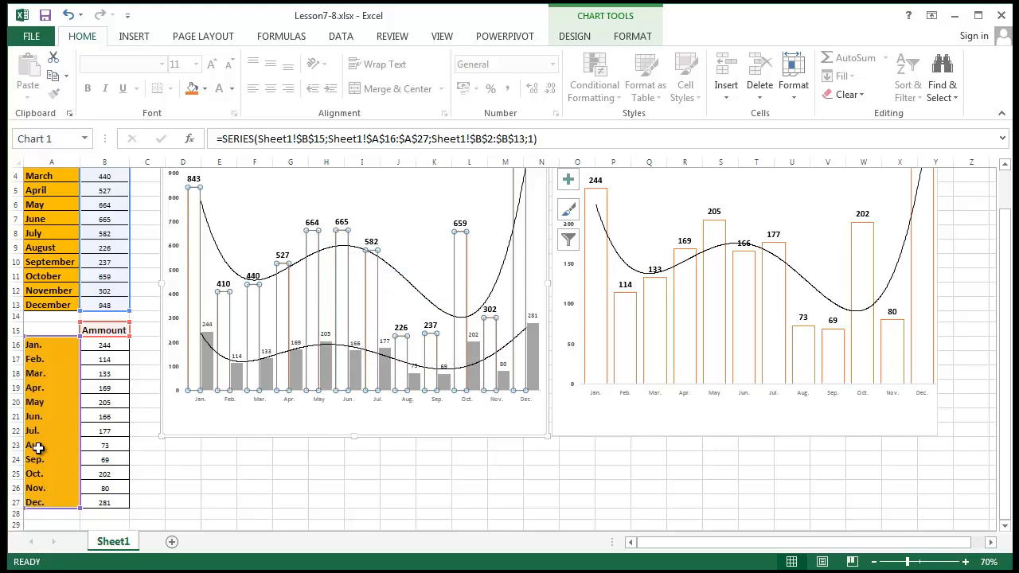
{"action": "scroll", "coordinate": [71, 366], "scroll_direction": "up", "scroll_amount": 1}
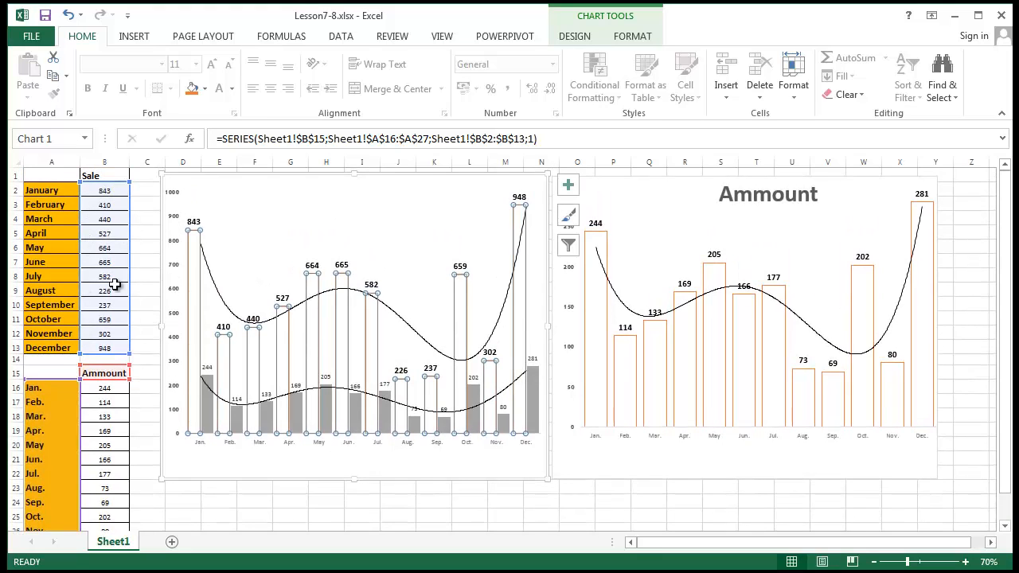
{"action": "scroll", "coordinate": [85, 413], "scroll_direction": "down", "scroll_amount": 1}
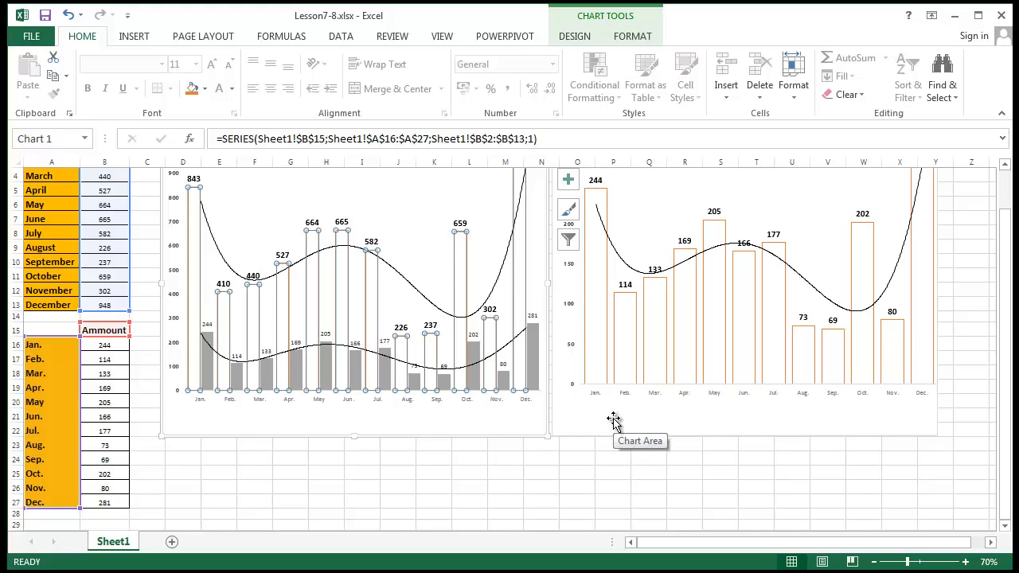
{"action": "scroll", "coordinate": [128, 252], "scroll_direction": "up", "scroll_amount": 1}
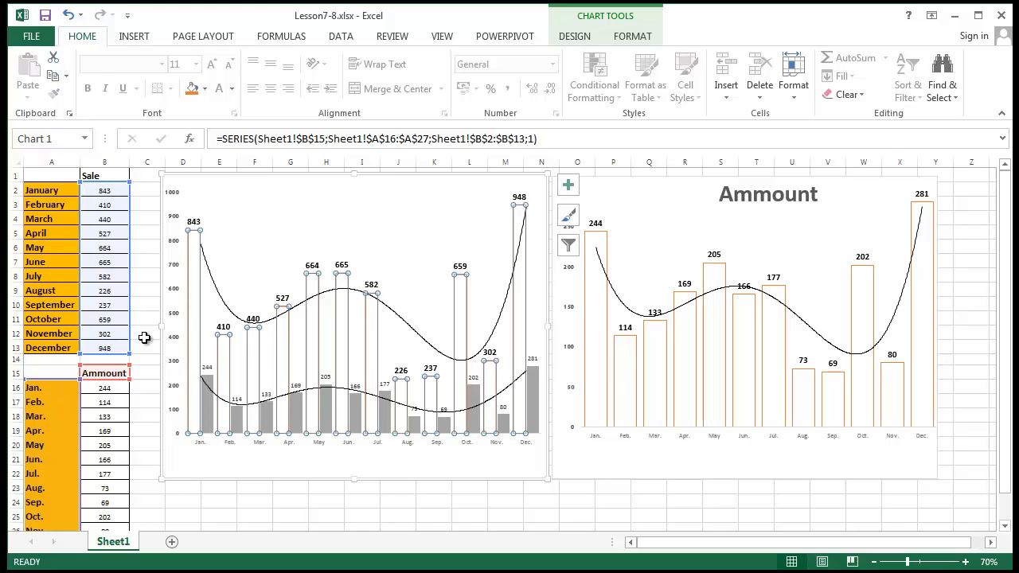
- Select the right chart's Ammount column series, narrowing the selection to the May column
{"action": "left_click", "coordinate": [786, 217]}
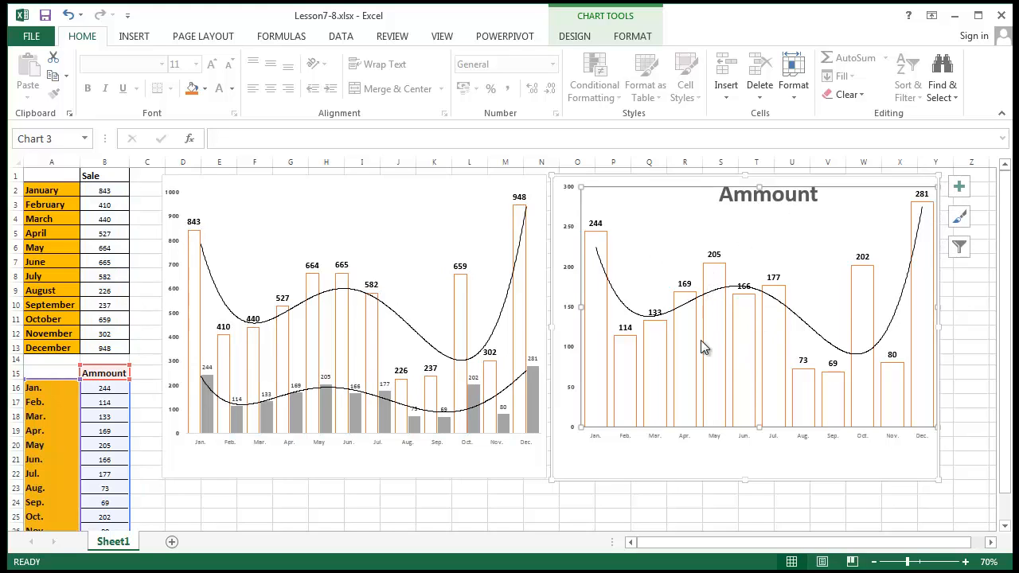
{"action": "left_click", "coordinate": [716, 284]}
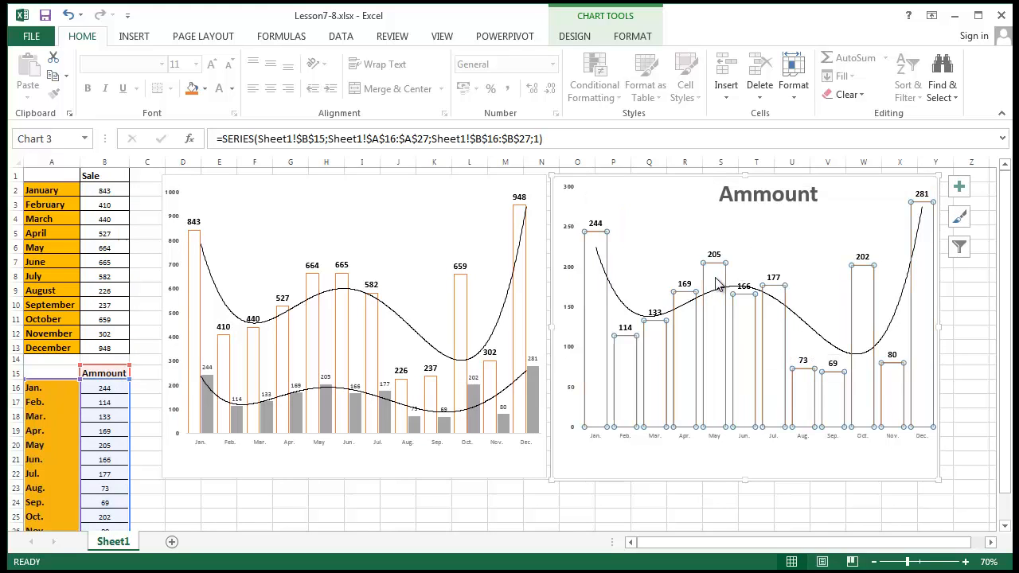
{"action": "left_click", "coordinate": [717, 284]}
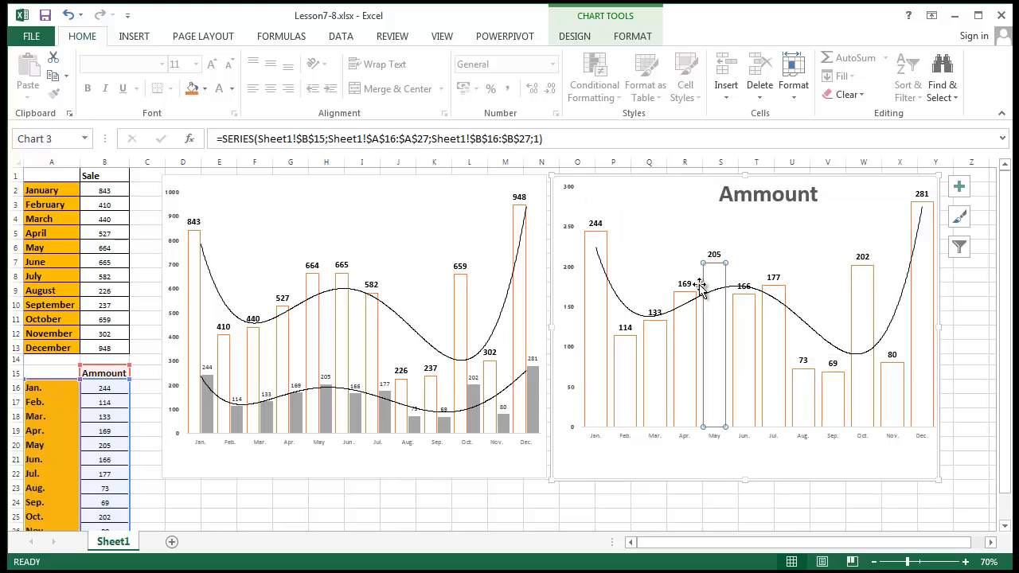
{"action": "scroll", "coordinate": [163, 326], "scroll_direction": "down", "scroll_amount": 1}
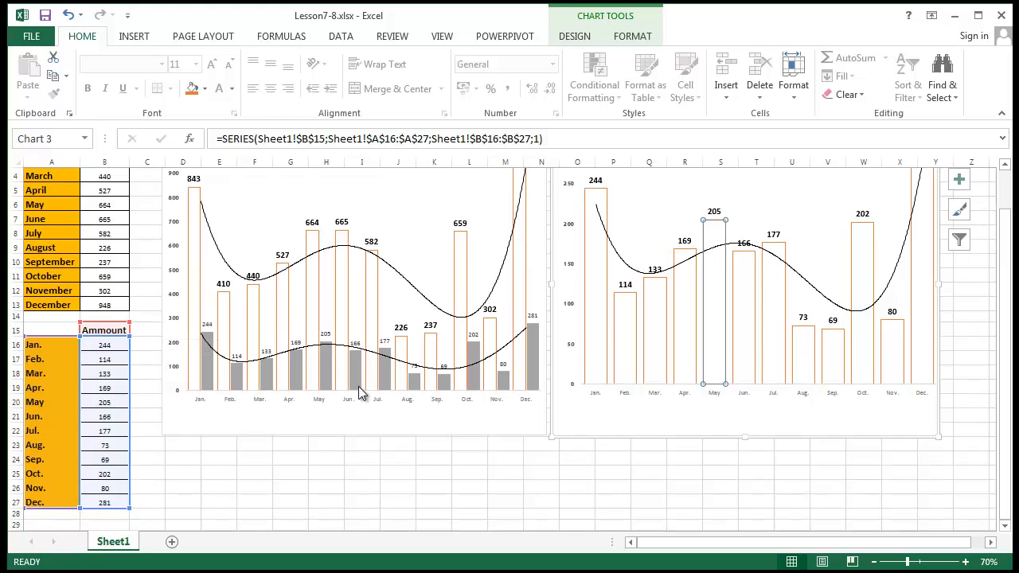
{"action": "scroll", "coordinate": [119, 445], "scroll_direction": "up", "scroll_amount": 1}
{"action": "scroll", "coordinate": [119, 446], "scroll_direction": "down", "scroll_amount": 1}
{"action": "scroll", "coordinate": [785, 343], "scroll_direction": "up", "scroll_amount": 1}
- Choose Select Data from the right chart's plot-area shortcut menu
{"action": "left_click", "coordinate": [665, 232]}
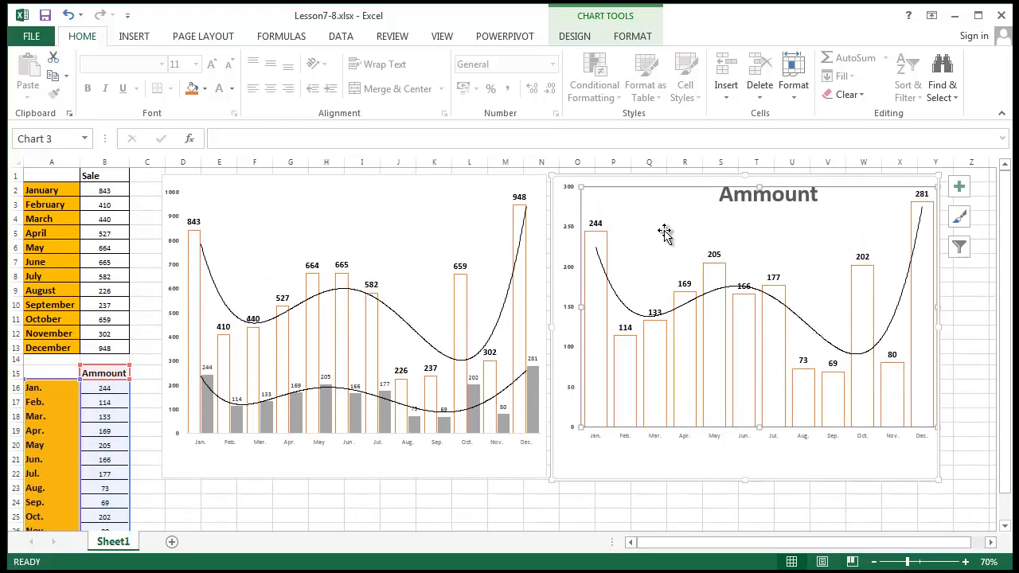
{"action": "double_click", "coordinate": [665, 232]}
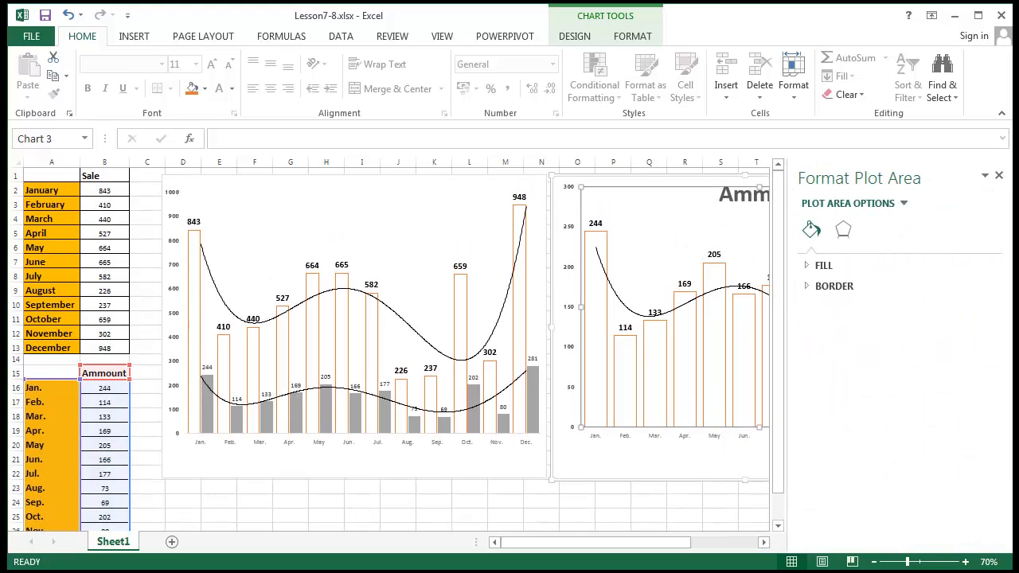
{"action": "right_click", "coordinate": [664, 228]}
{"action": "left_click", "coordinate": [702, 225]}
{"action": "right_click", "coordinate": [700, 222]}
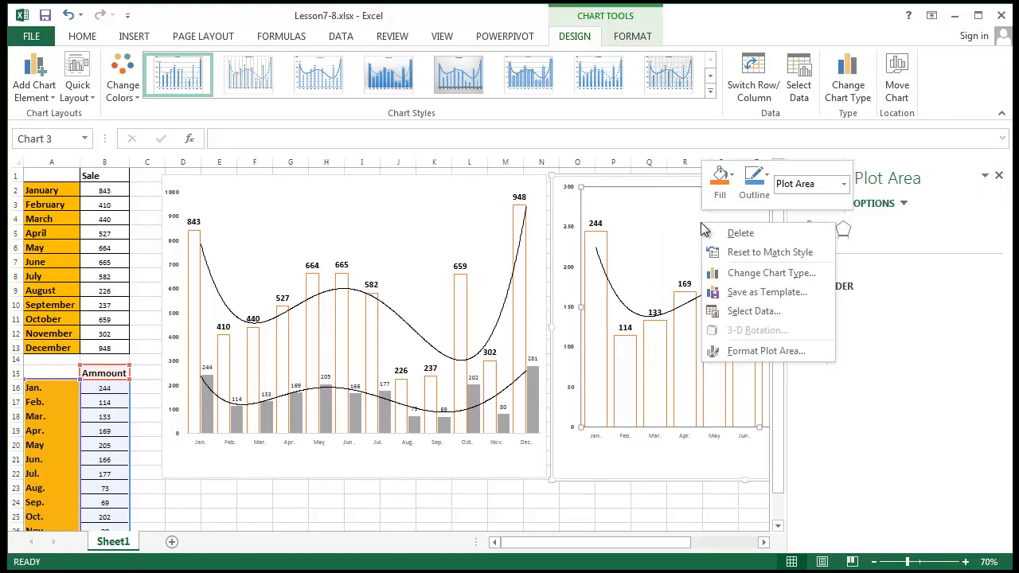
{"action": "left_click", "coordinate": [733, 315]}
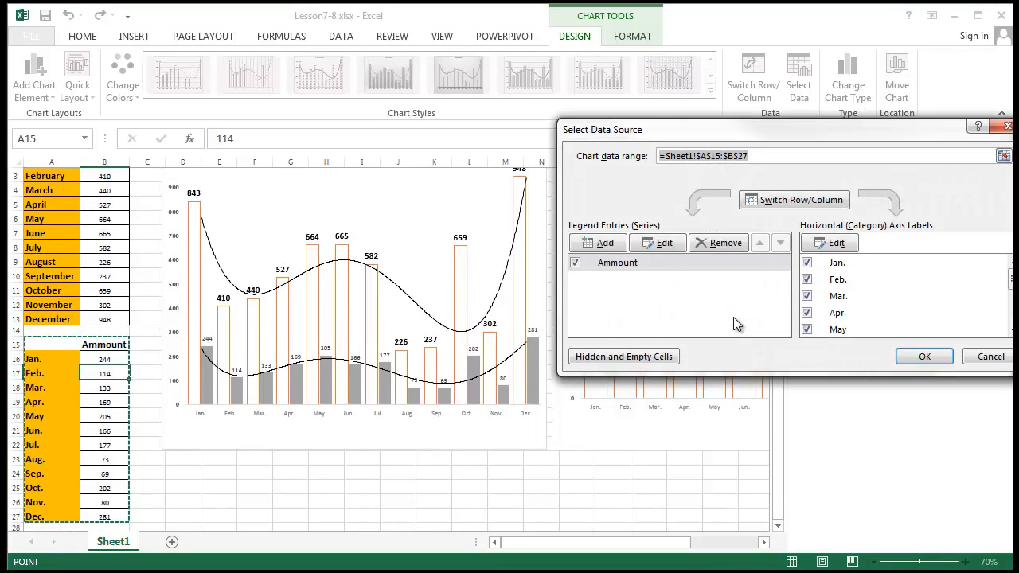
- Edit the Ammount series, try appending B16:B25 to its values, and dismiss the formula error
{"action": "left_click", "coordinate": [671, 271]}
{"action": "left_click", "coordinate": [662, 243]}
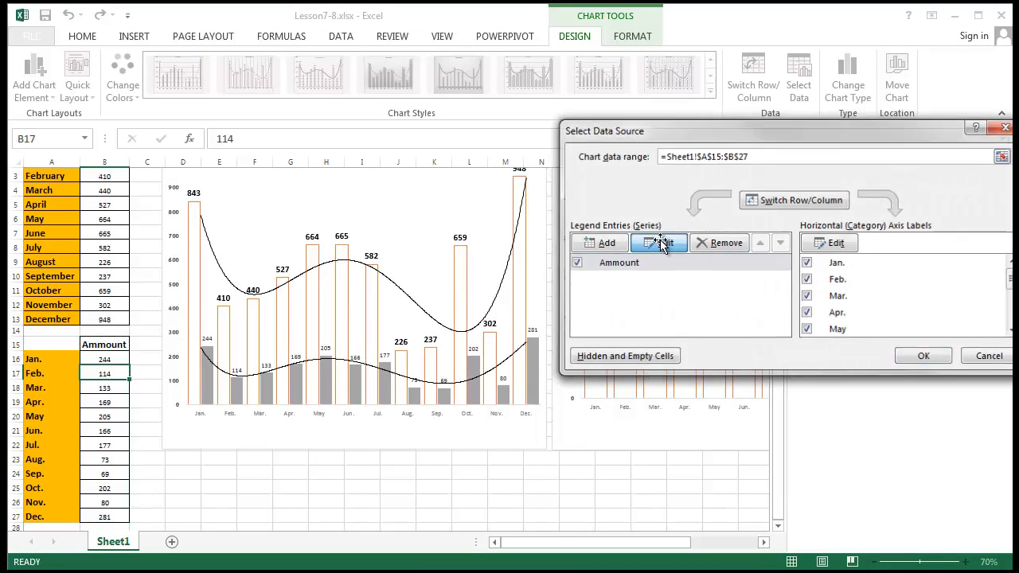
{"action": "left_click", "coordinate": [733, 269]}
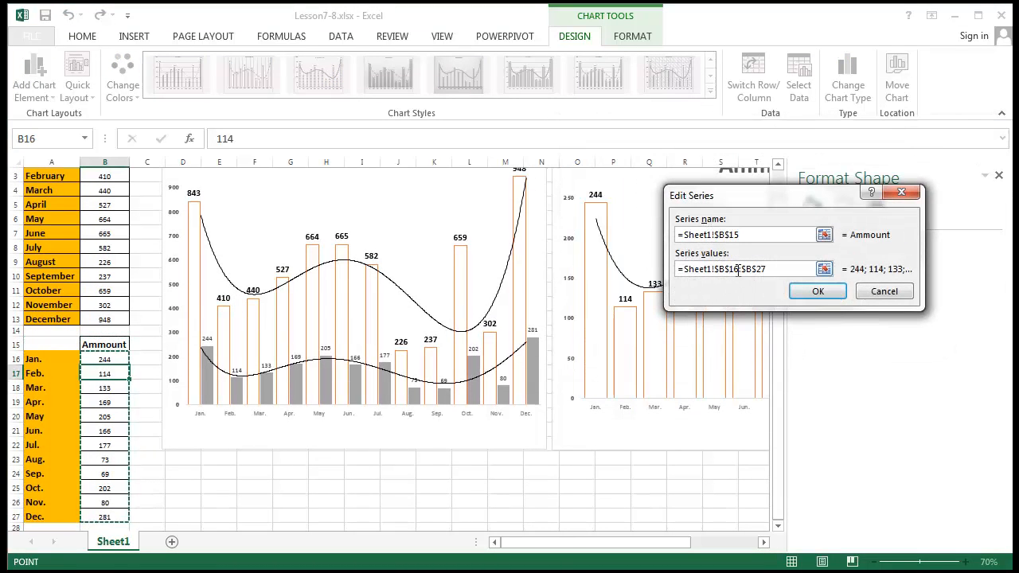
{"action": "left_click", "coordinate": [794, 272]}
{"action": "left_click", "coordinate": [824, 269]}
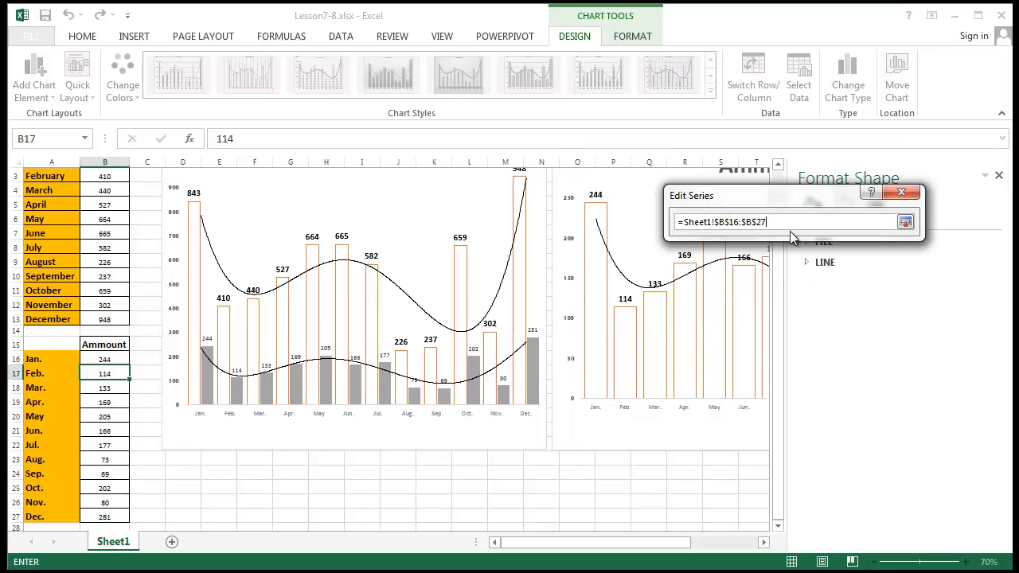
{"action": "double_click", "coordinate": [744, 217]}
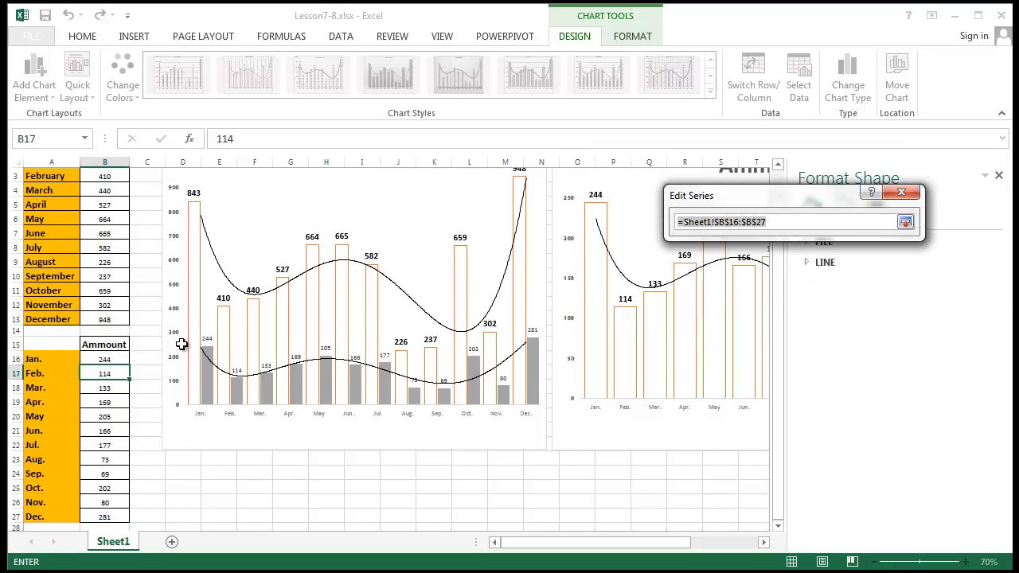
{"action": "type", "text": "+"}
{"action": "left_click_drag", "start_coordinate": [111, 359], "coordinate": [117, 492]}
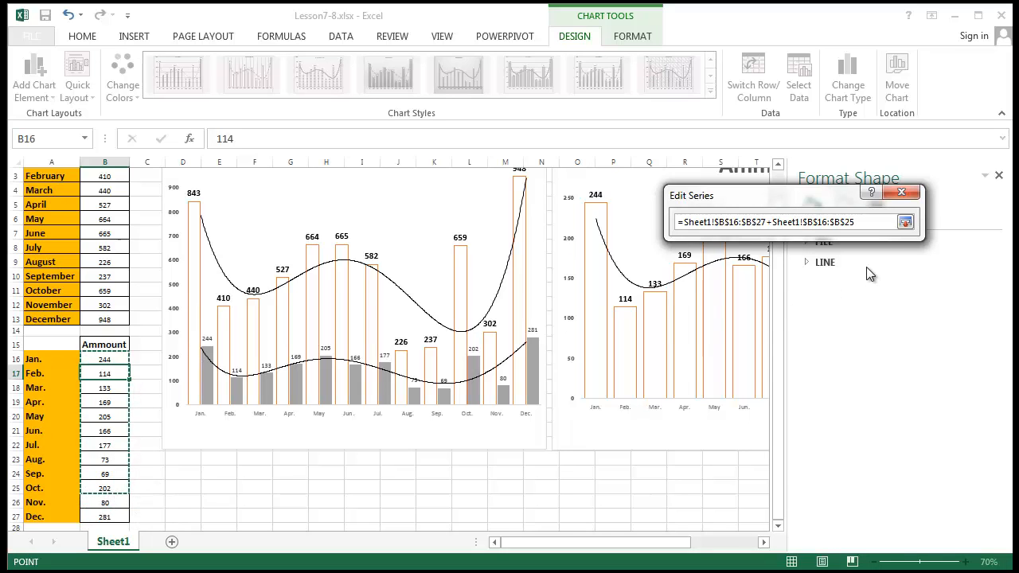
{"action": "key", "text": "Return"}
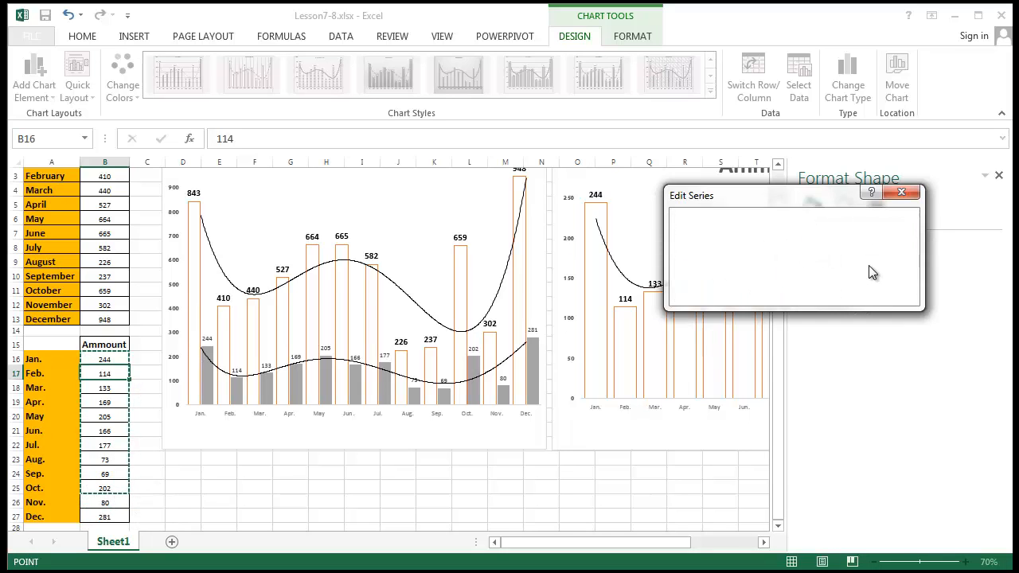
{"action": "left_click_drag", "start_coordinate": [480, 233], "coordinate": [540, 326]}
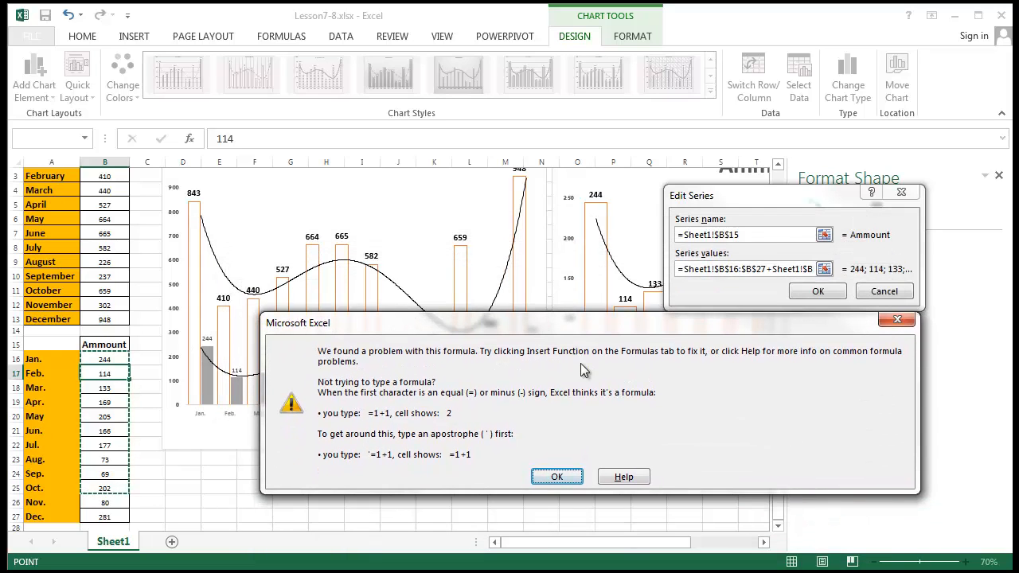
{"action": "left_click", "coordinate": [568, 476]}
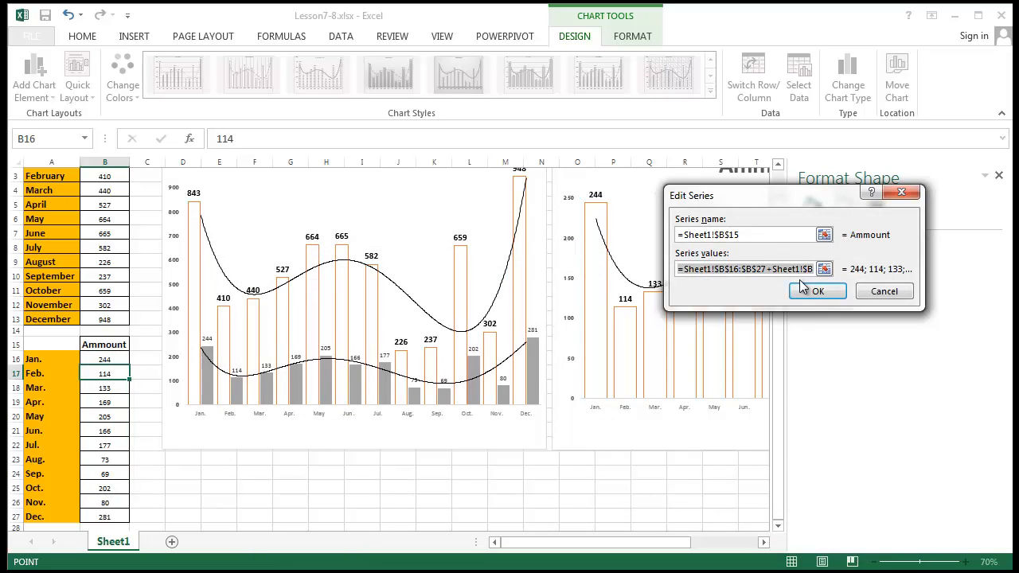
- Replace the series values with =Sheet1!$B$16:$B$25 and confirm both dialogs
{"action": "left_click", "coordinate": [771, 269]}
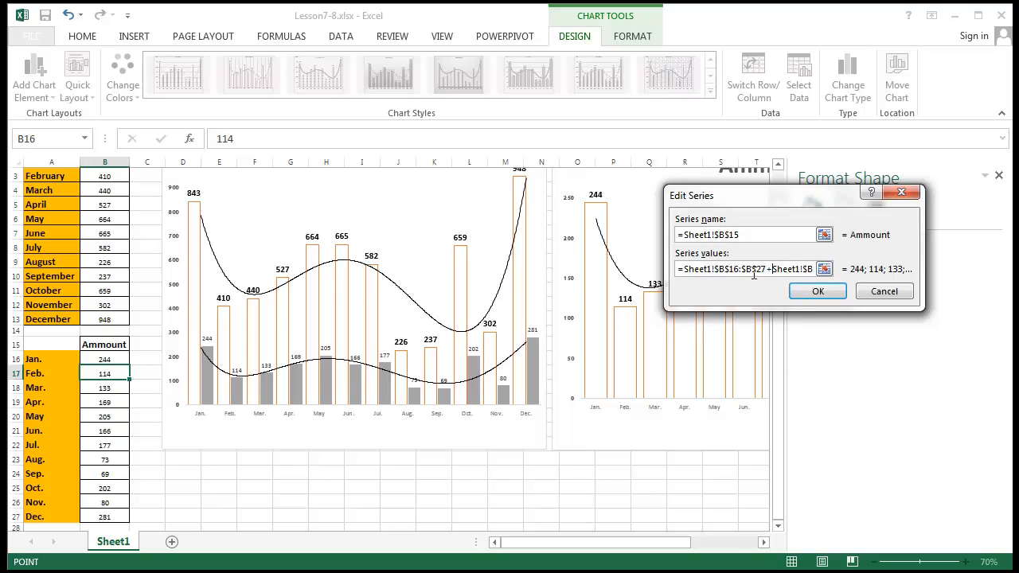
{"action": "left_click", "coordinate": [824, 269]}
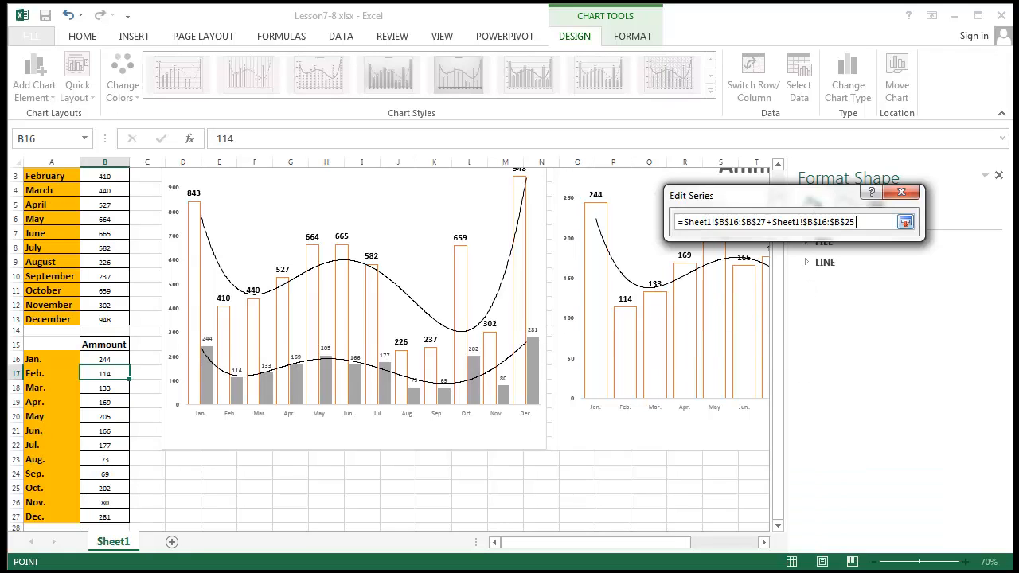
{"action": "left_click_drag", "start_coordinate": [871, 227], "coordinate": [757, 211]}
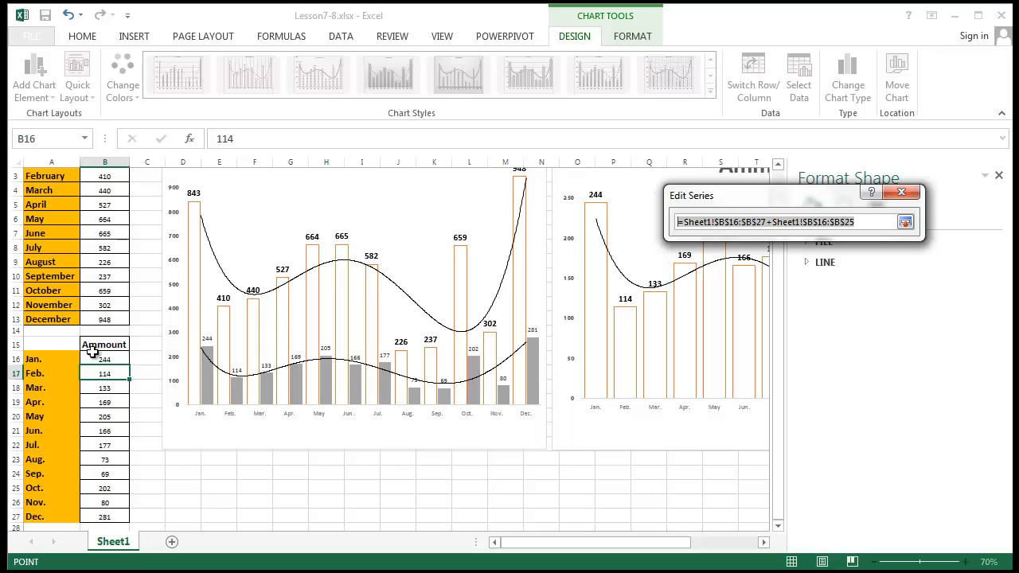
{"action": "left_click", "coordinate": [860, 222]}
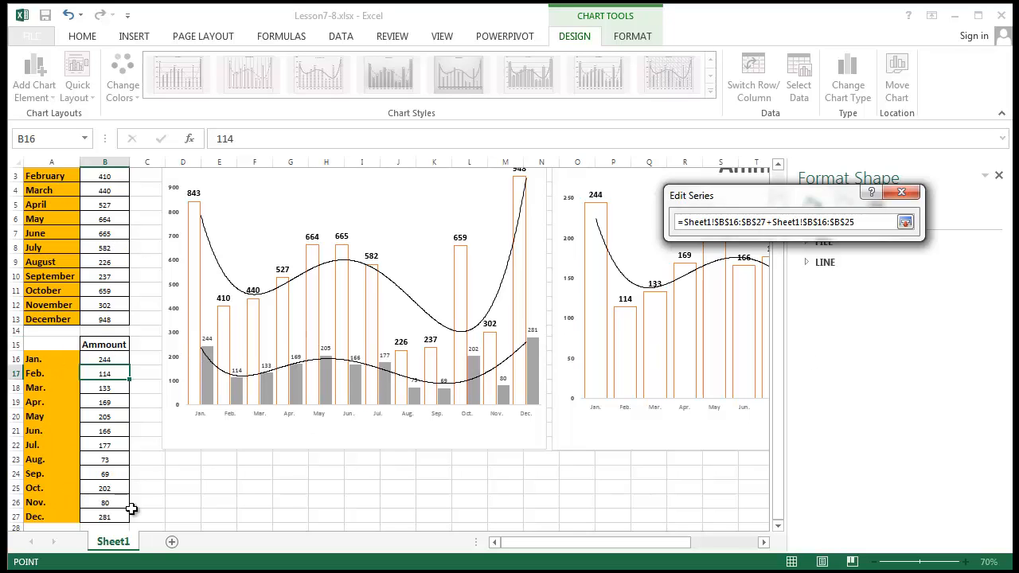
{"action": "left_click_drag", "start_coordinate": [866, 223], "coordinate": [529, 211]}
{"action": "key", "text": "BackSpace"}
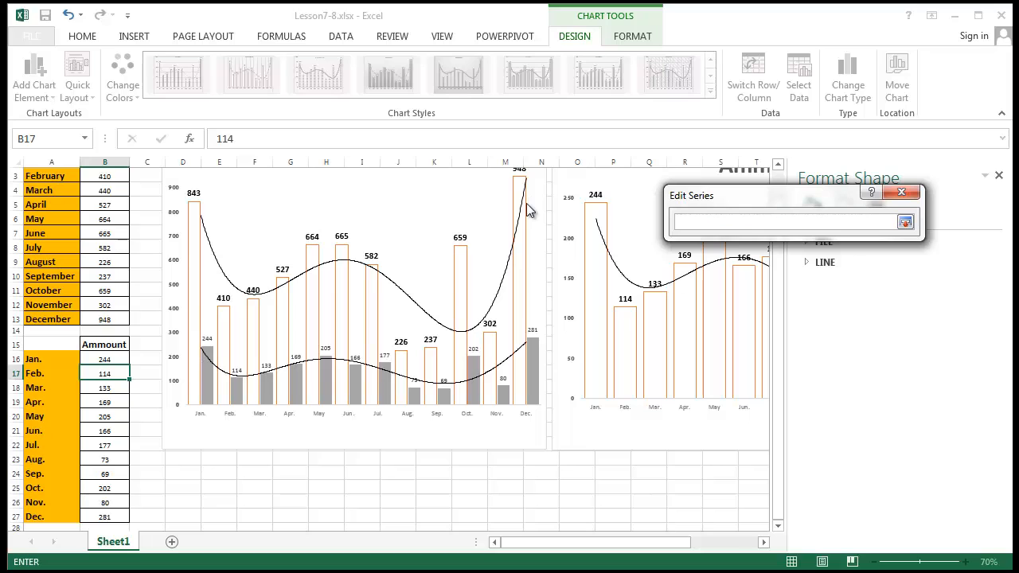
{"action": "left_click_drag", "start_coordinate": [102, 360], "coordinate": [116, 485]}
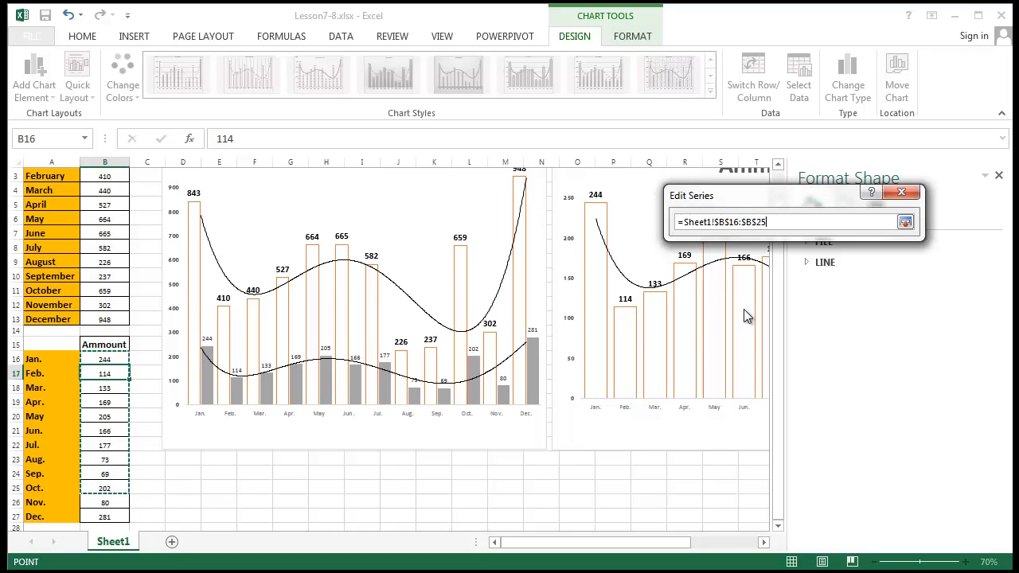
{"action": "key", "text": "Return"}
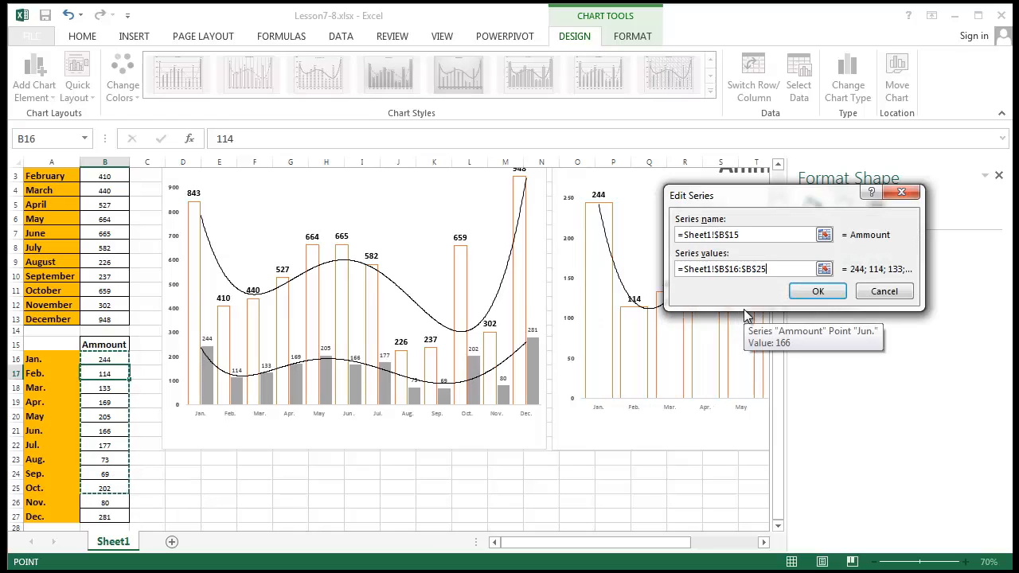
{"action": "left_click", "coordinate": [830, 298]}
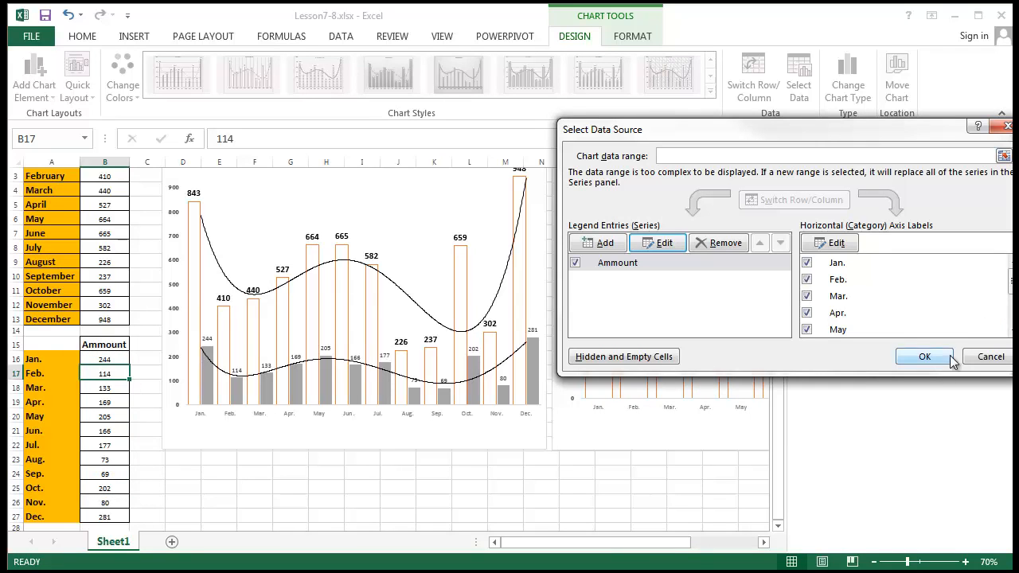
{"action": "left_click", "coordinate": [924, 356]}
{"action": "left_click", "coordinate": [613, 515]}
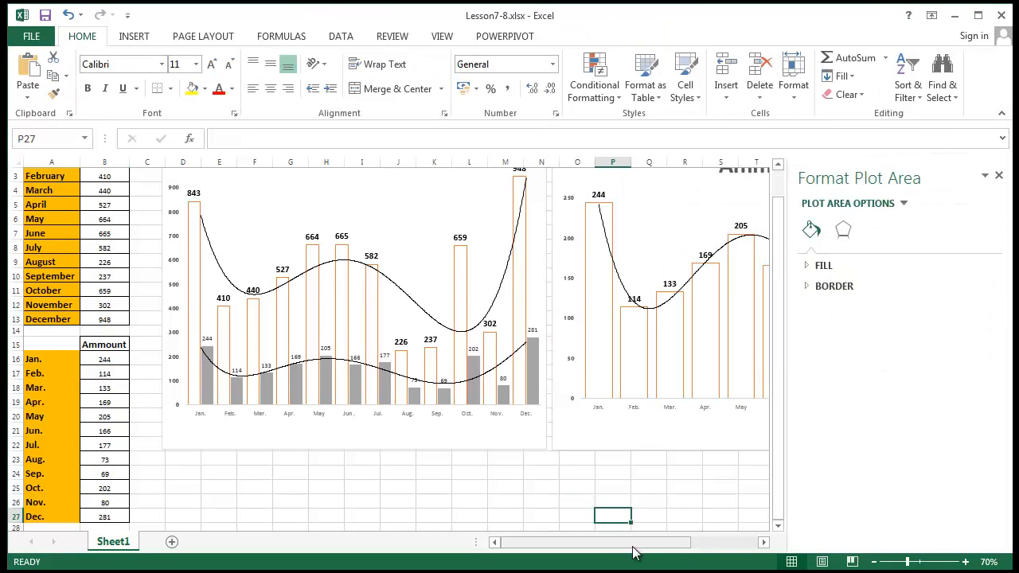
- Close the Format Shape pane so the Ammount chart shows all twelve months, including Nov. 80 and Dec. 281
{"action": "scroll", "coordinate": [755, 489], "scroll_direction": "right", "scroll_amount": 3}
{"action": "left_click", "coordinate": [1000, 175]}
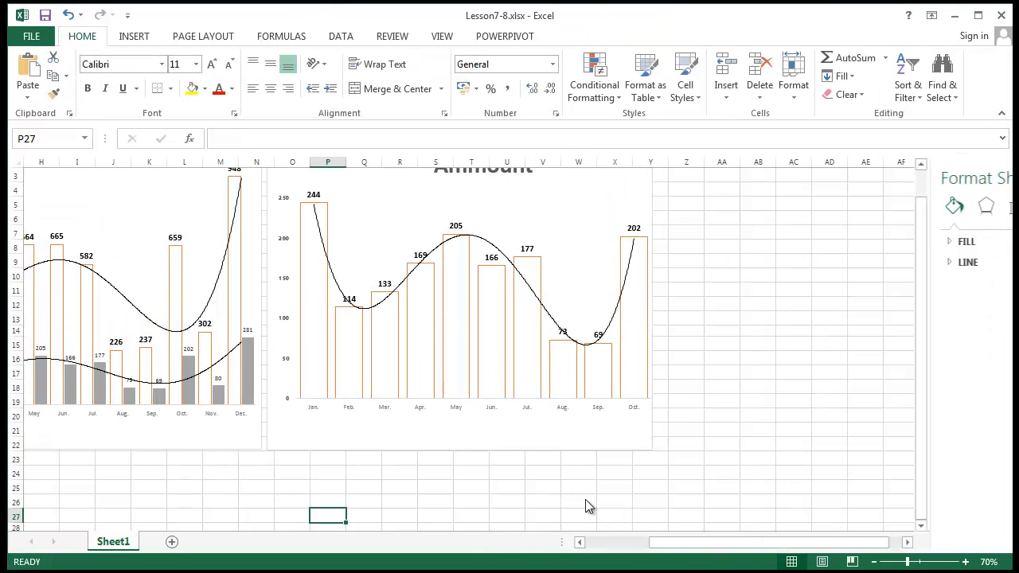
{"action": "left_click", "coordinate": [557, 502]}
{"action": "left_click_drag", "start_coordinate": [677, 545], "coordinate": [643, 550]}
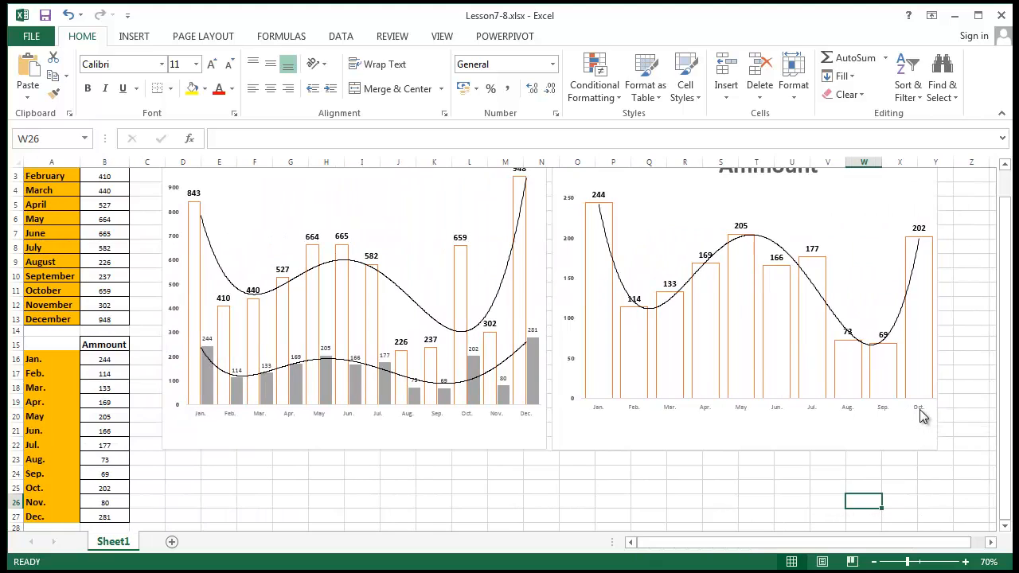
{"action": "left_click", "coordinate": [102, 488]}
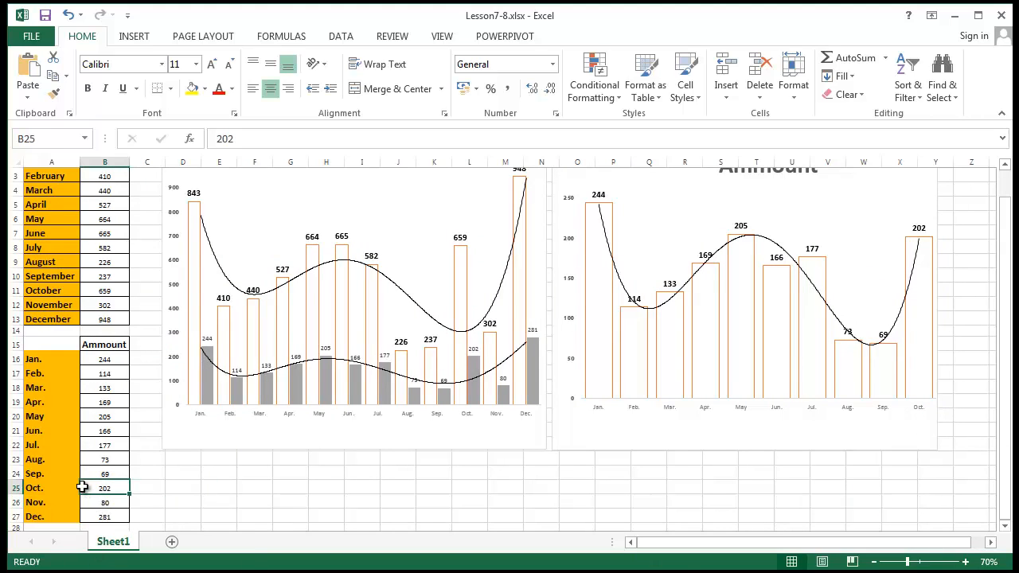
{"action": "scroll", "coordinate": [328, 370], "scroll_direction": "up", "scroll_amount": 1}
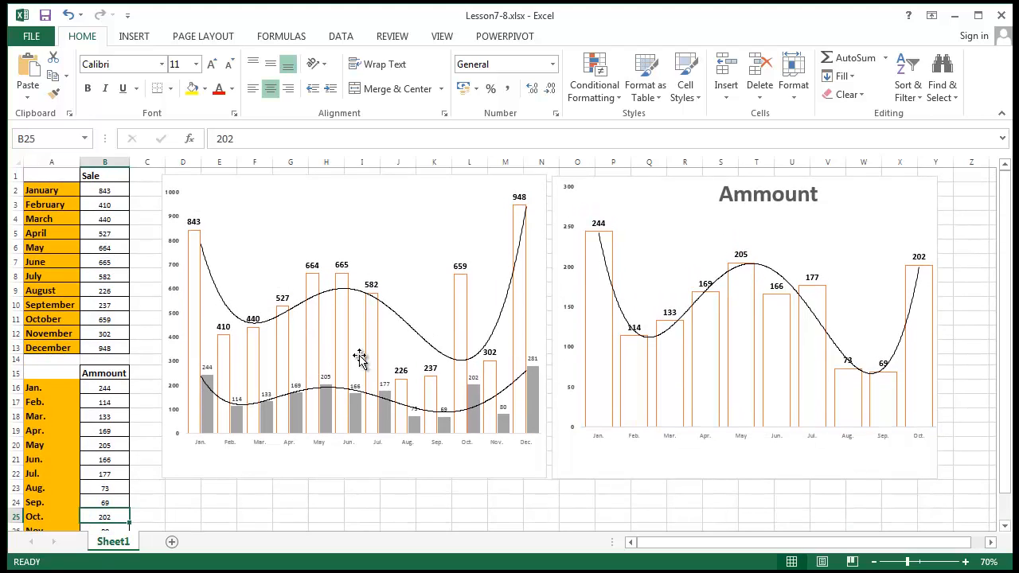
{"action": "left_click", "coordinate": [446, 515]}
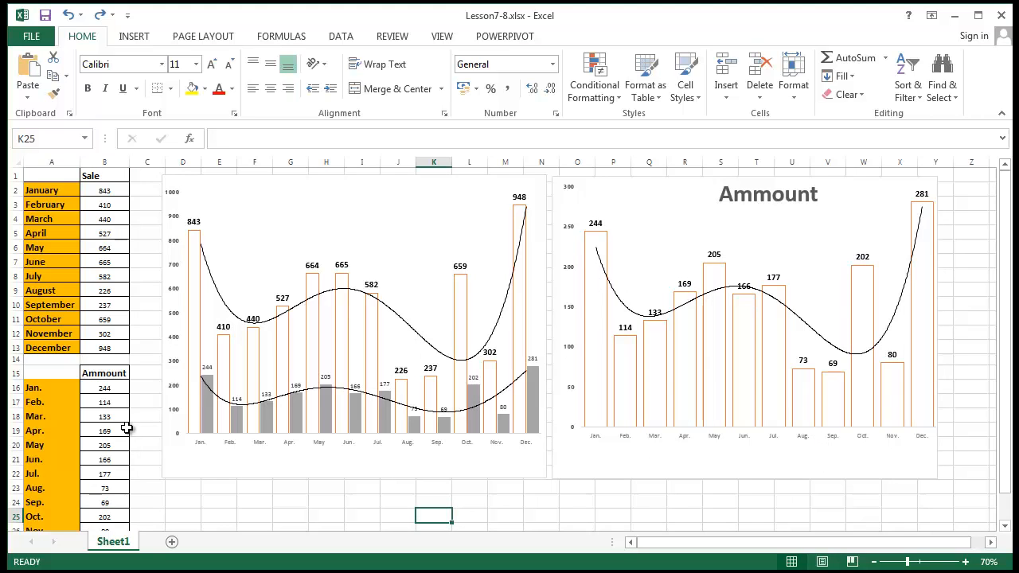
- Close the series formatting pane and open Edit Series for Ammount, values =Sheet1!$B$16:$B$27
{"action": "double_click", "coordinate": [711, 274]}
{"action": "right_click", "coordinate": [713, 274]}
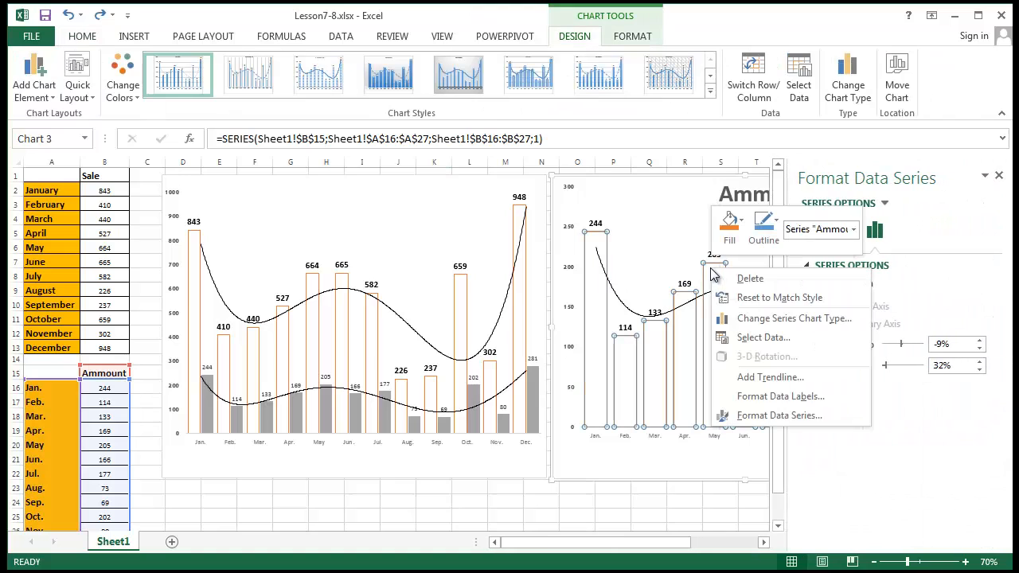
{"action": "left_click", "coordinate": [1002, 177]}
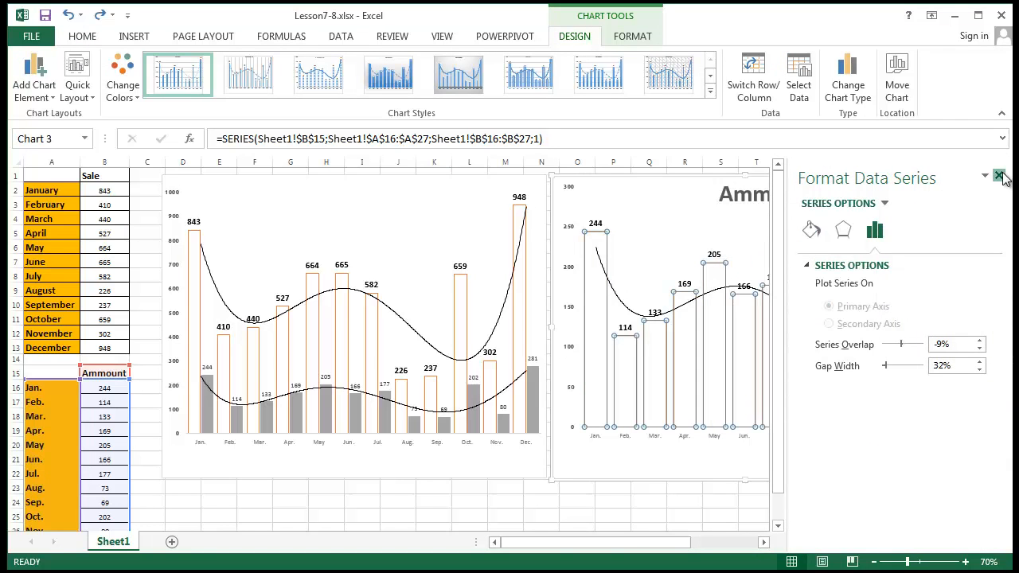
{"action": "left_click", "coordinate": [1000, 176]}
{"action": "right_click", "coordinate": [682, 303]}
{"action": "key", "text": "Escape"}
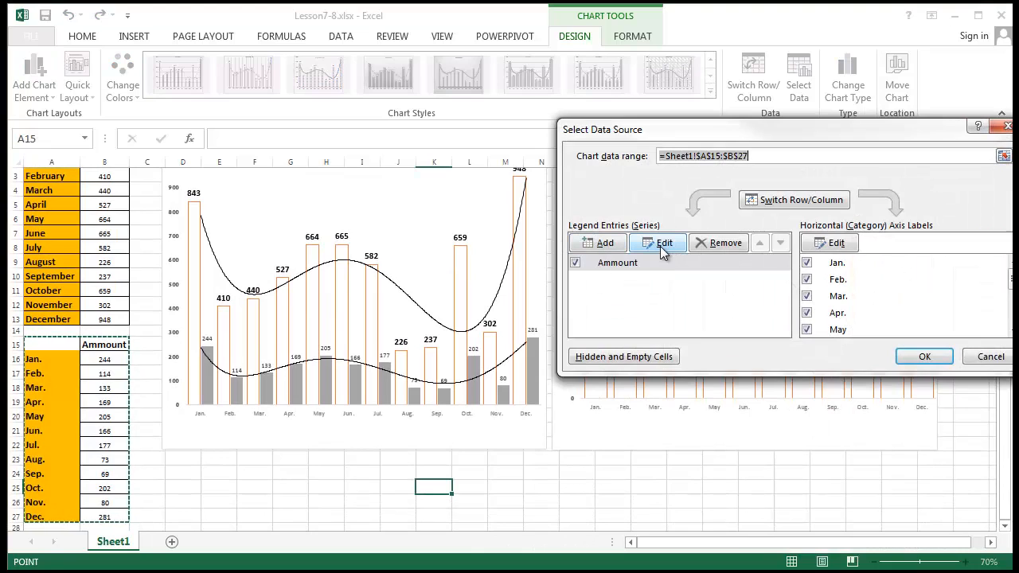
{"action": "left_click", "coordinate": [660, 241]}
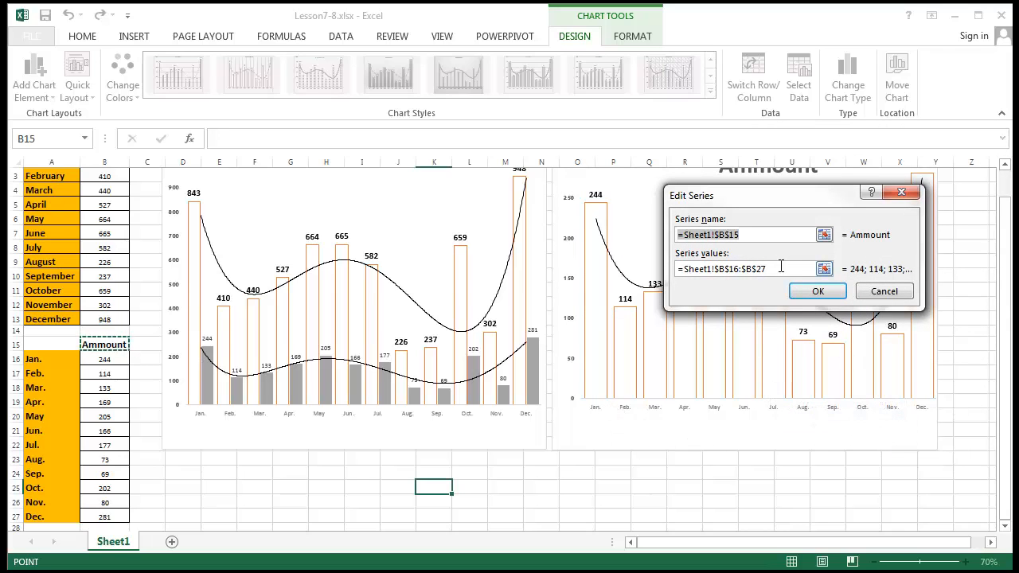
- Try pointing the series values at B16:B27 and the Sale cells B4:B13
{"action": "left_click_drag", "start_coordinate": [786, 272], "coordinate": [453, 291]}
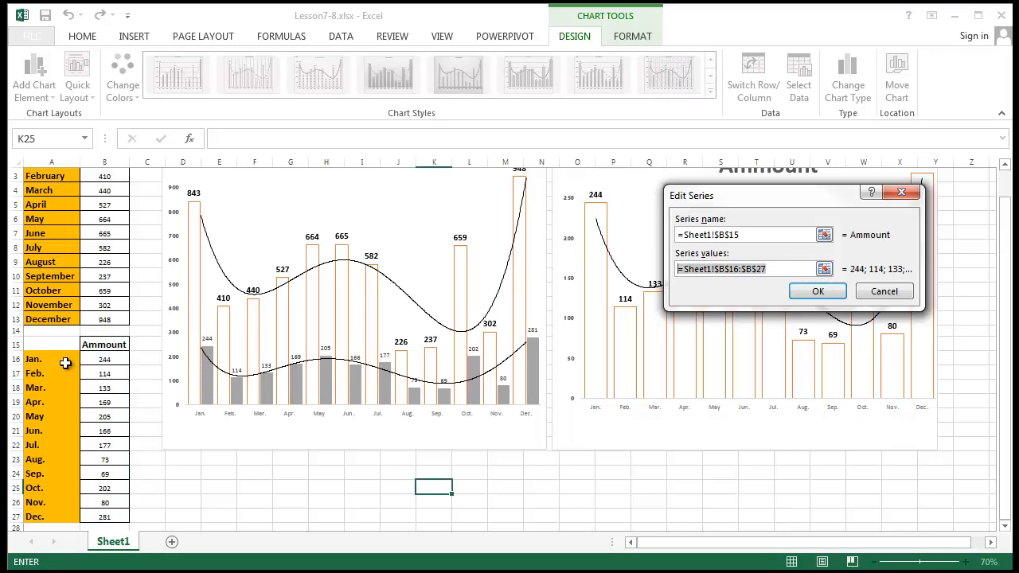
{"action": "left_click_drag", "start_coordinate": [95, 359], "coordinate": [100, 516]}
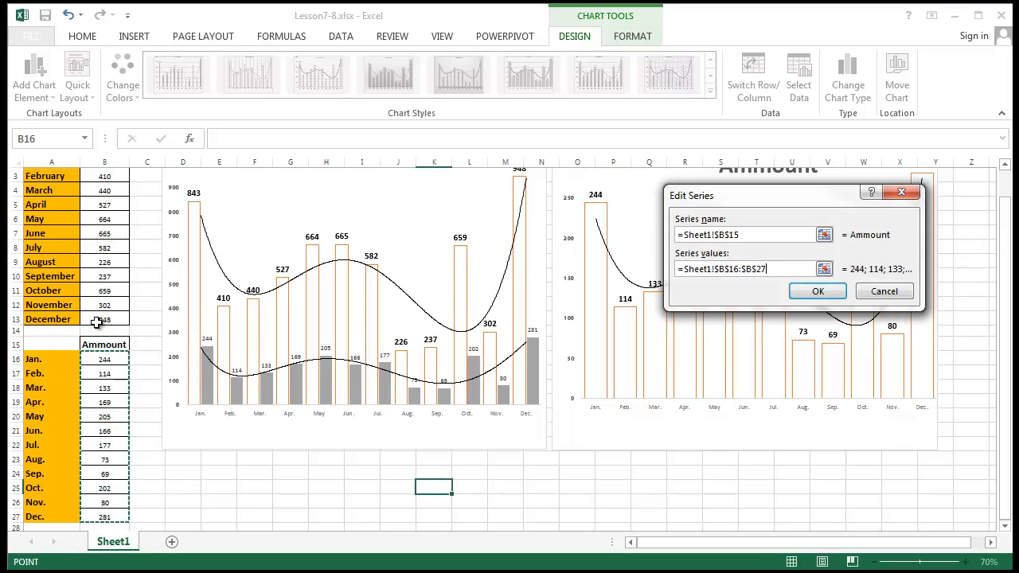
{"action": "left_click_drag", "start_coordinate": [95, 318], "coordinate": [111, 191]}
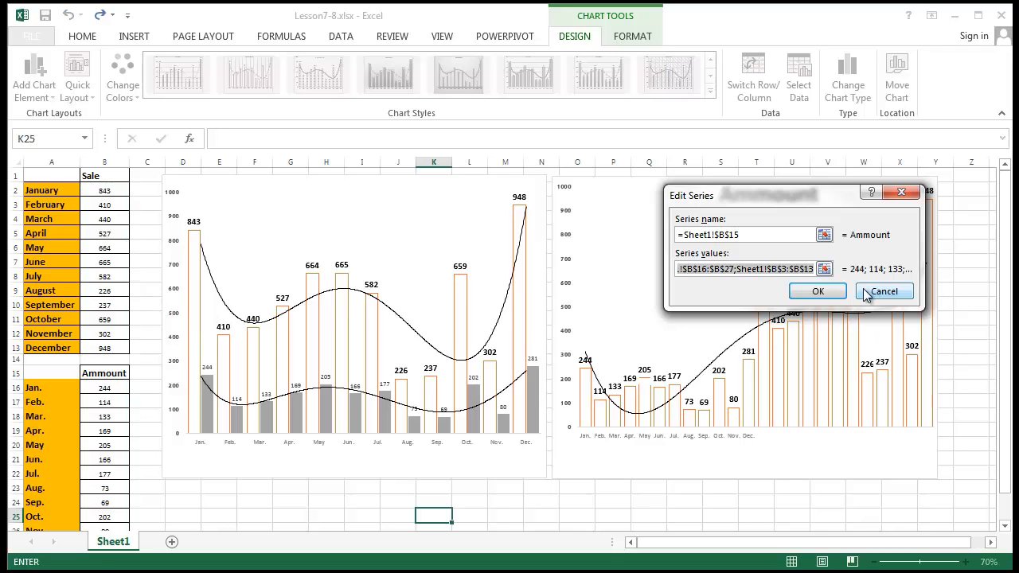
{"action": "left_click_drag", "start_coordinate": [804, 268], "coordinate": [607, 263]}
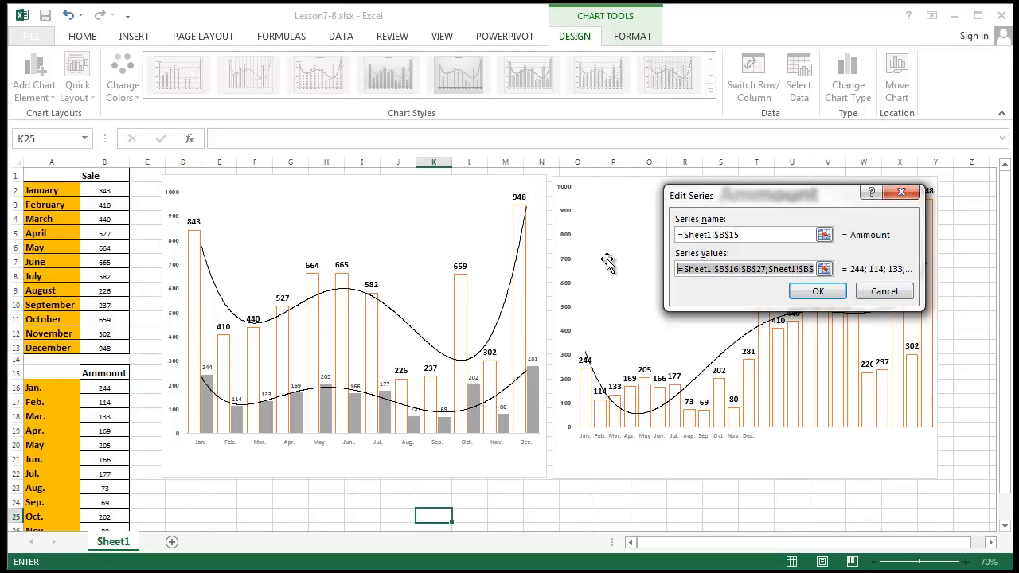
{"action": "type", "text": "13"}
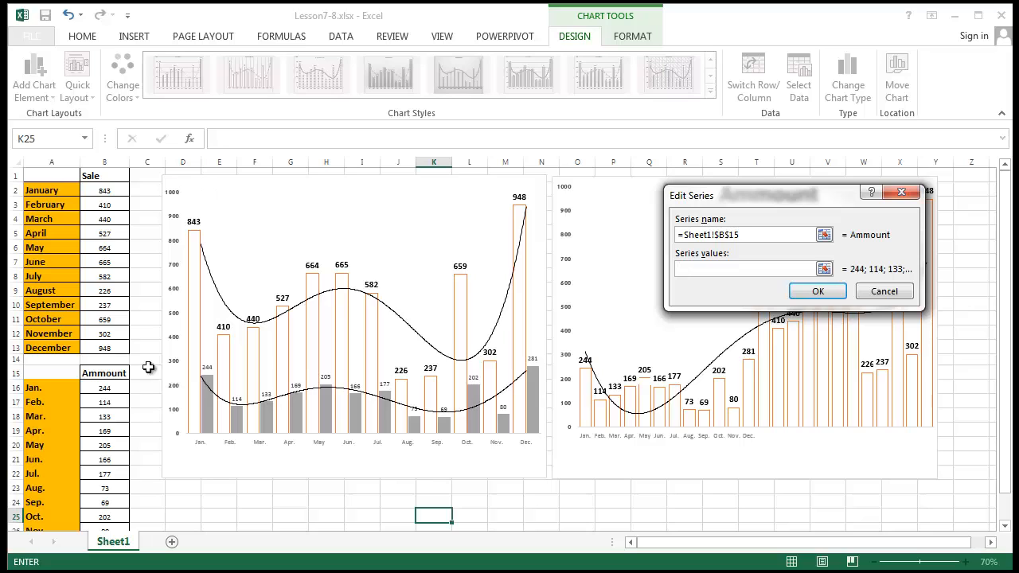
- Set series values to Sheet1!$B$2:$B$13;Sheet1!$B$16:$B$27 and confirm both dialogs
{"action": "left_click_drag", "start_coordinate": [111, 195], "coordinate": [109, 298]}
{"action": "left_click_drag", "start_coordinate": [129, 343], "coordinate": [129, 344]}
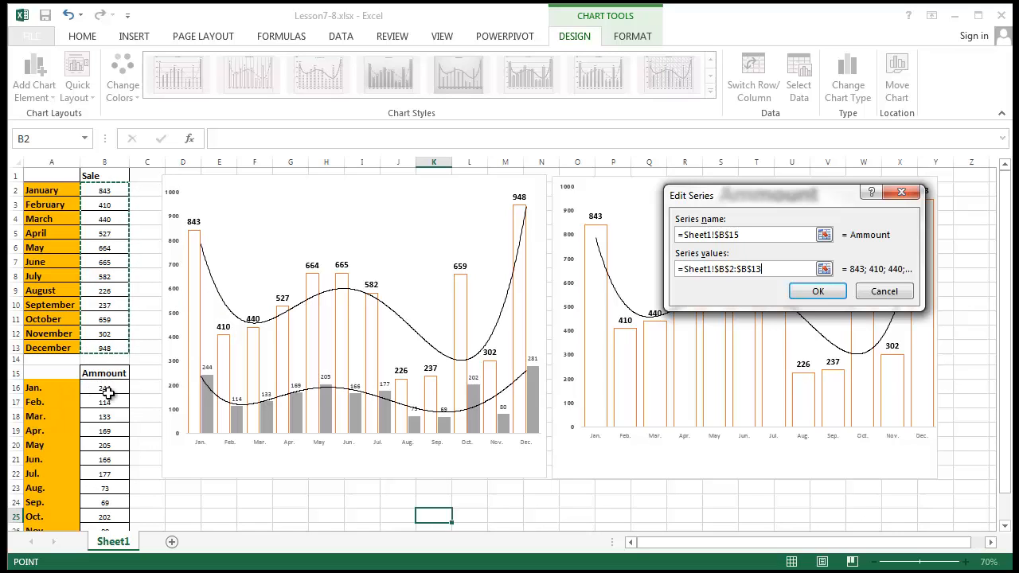
{"action": "type", "text": ";"}
{"action": "left_click_drag", "start_coordinate": [114, 386], "coordinate": [107, 504]}
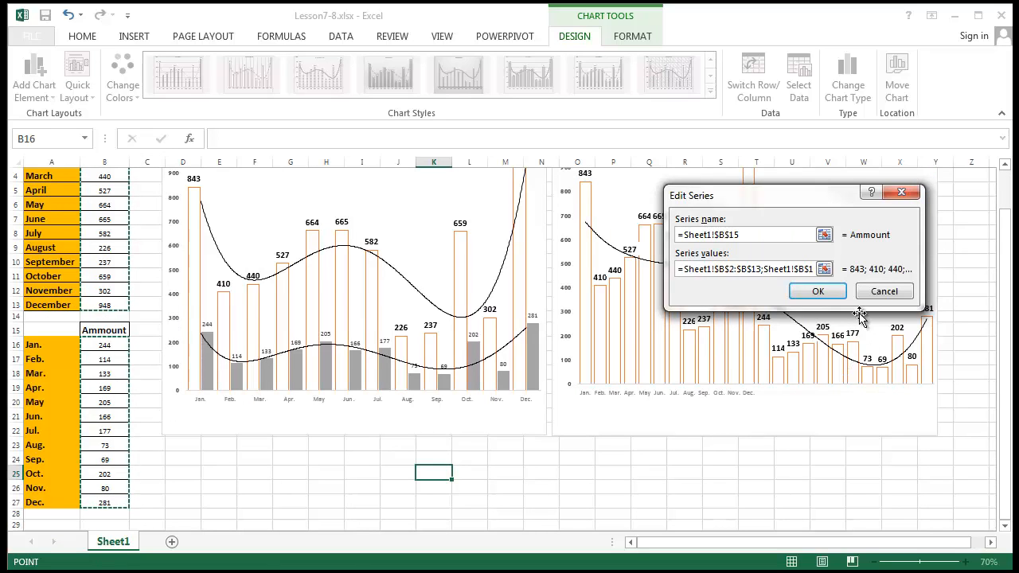
{"action": "left_click", "coordinate": [831, 292]}
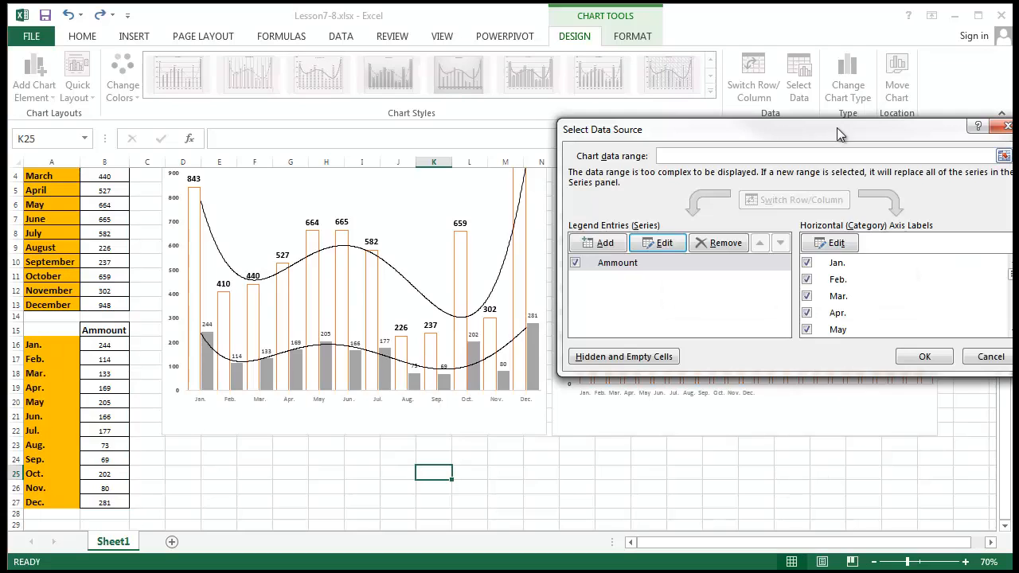
{"action": "left_click_drag", "start_coordinate": [837, 127], "coordinate": [434, 127]}
{"action": "left_click", "coordinate": [510, 351]}
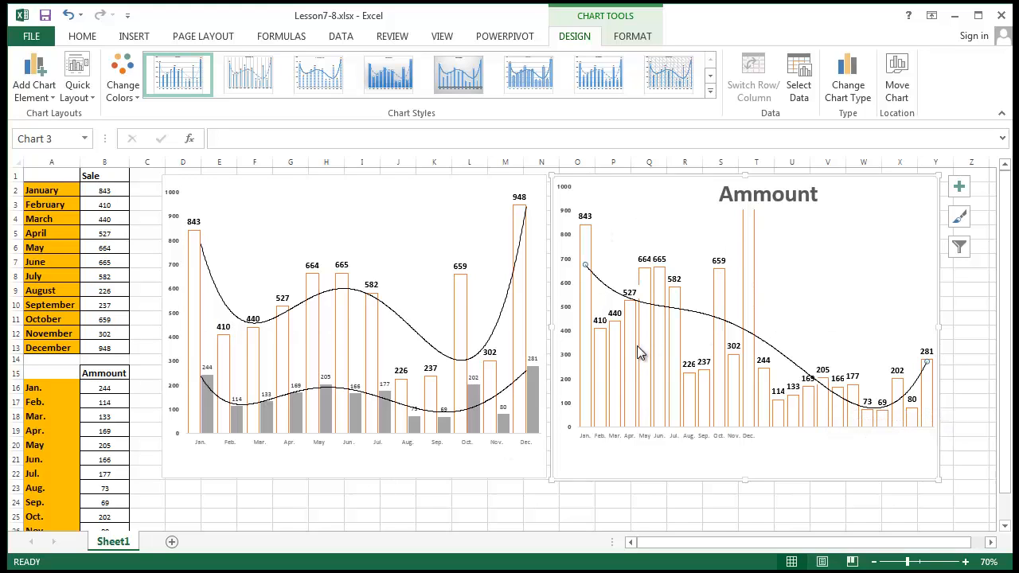
- Select the Ammount chart's month axis, title and data series in turn
{"action": "left_click", "coordinate": [754, 443]}
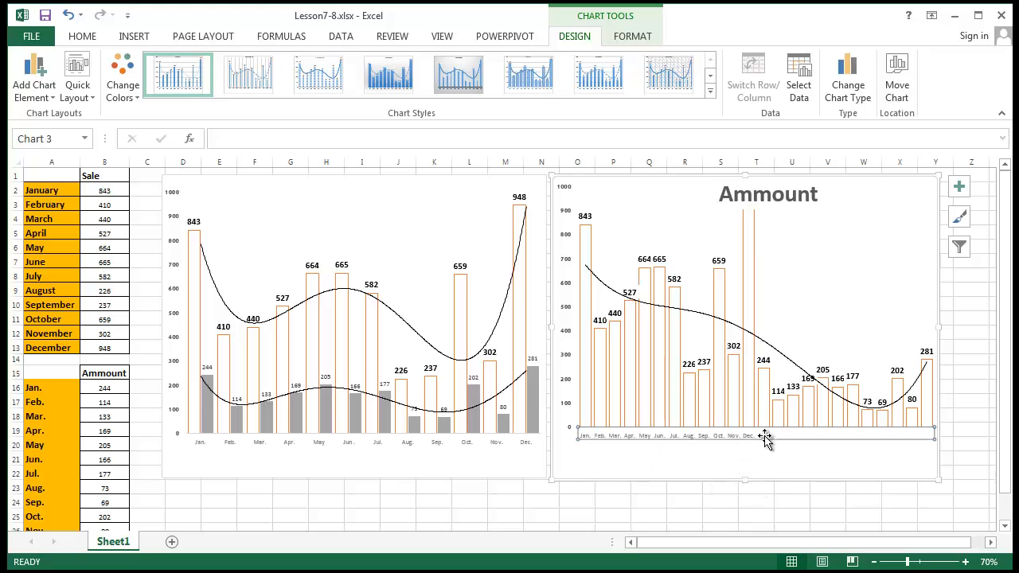
{"action": "scroll", "coordinate": [500, 313], "scroll_direction": "down", "scroll_amount": 1}
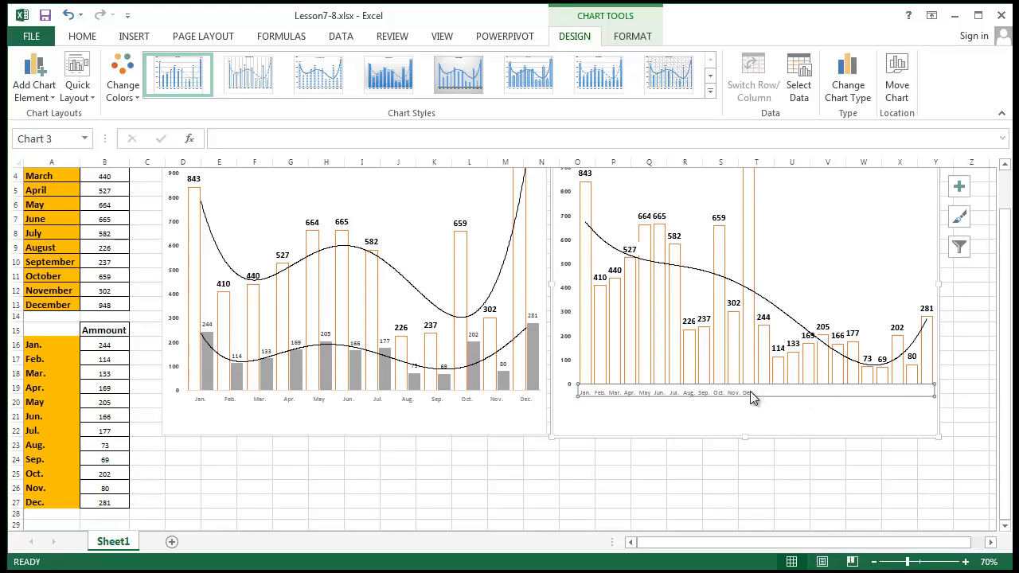
{"action": "scroll", "coordinate": [740, 390], "scroll_direction": "up", "scroll_amount": 1}
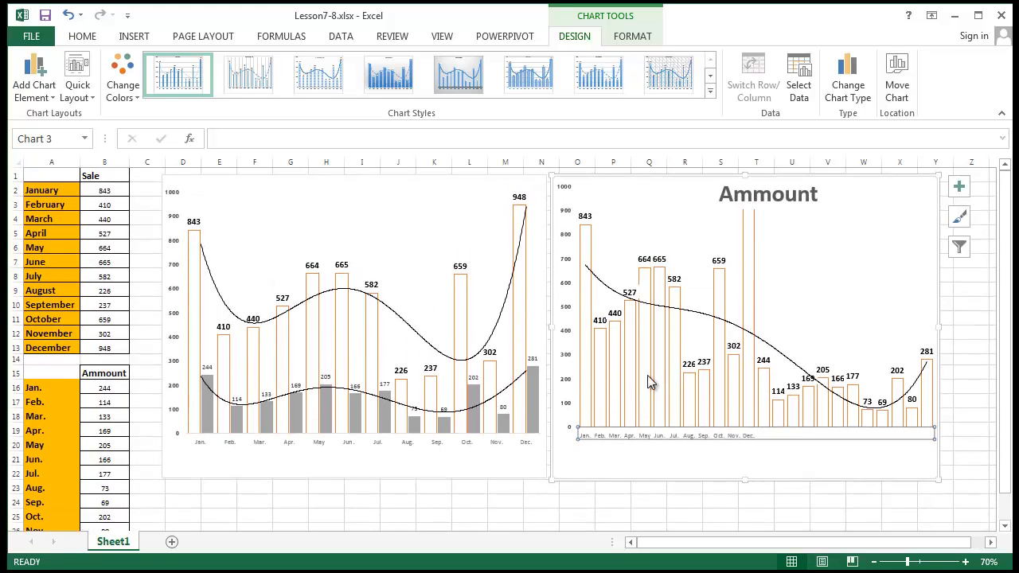
{"action": "left_click", "coordinate": [726, 194]}
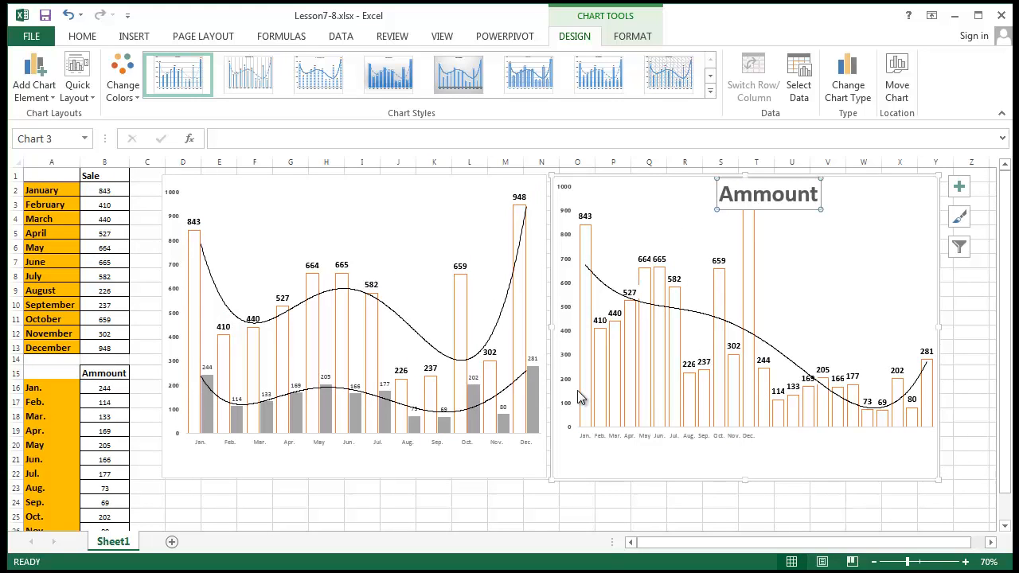
{"action": "left_click", "coordinate": [827, 410]}
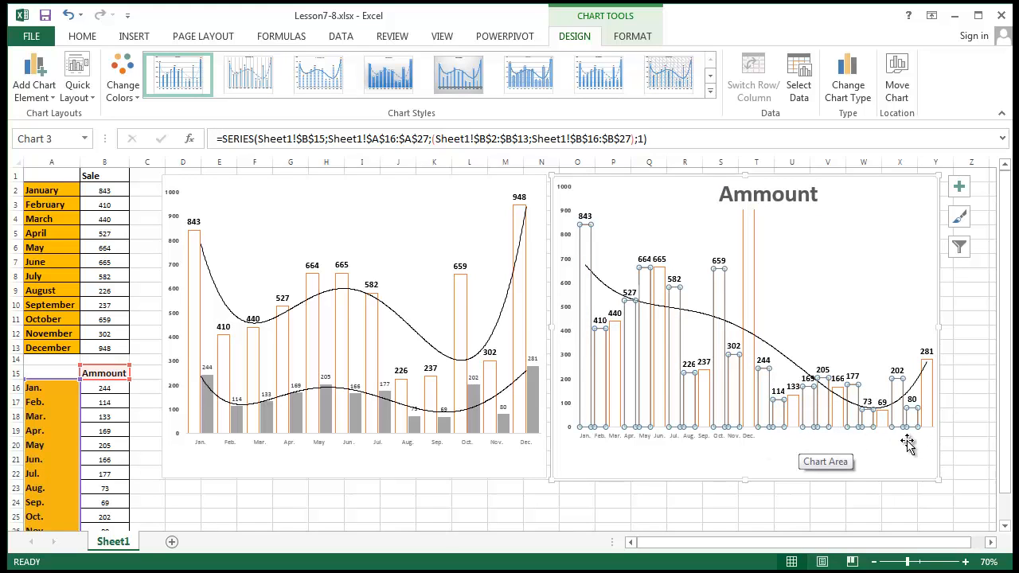
{"action": "left_click", "coordinate": [871, 527]}
{"action": "left_click", "coordinate": [850, 470]}
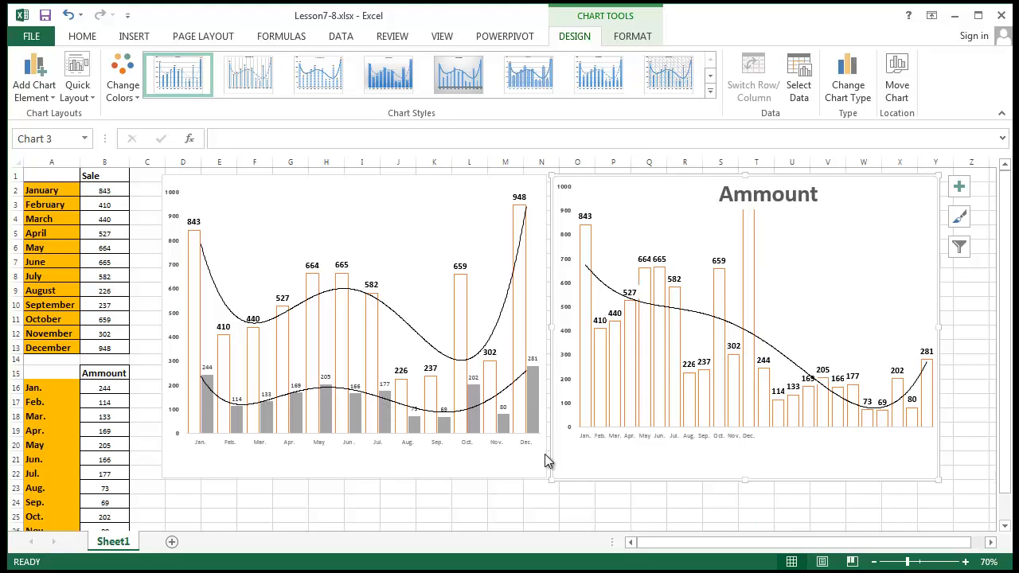
- View the Chart Elements and Chart Styles choices, then deselect the chart onto the sheet
{"action": "left_click", "coordinate": [959, 186]}
{"action": "left_click", "coordinate": [960, 216]}
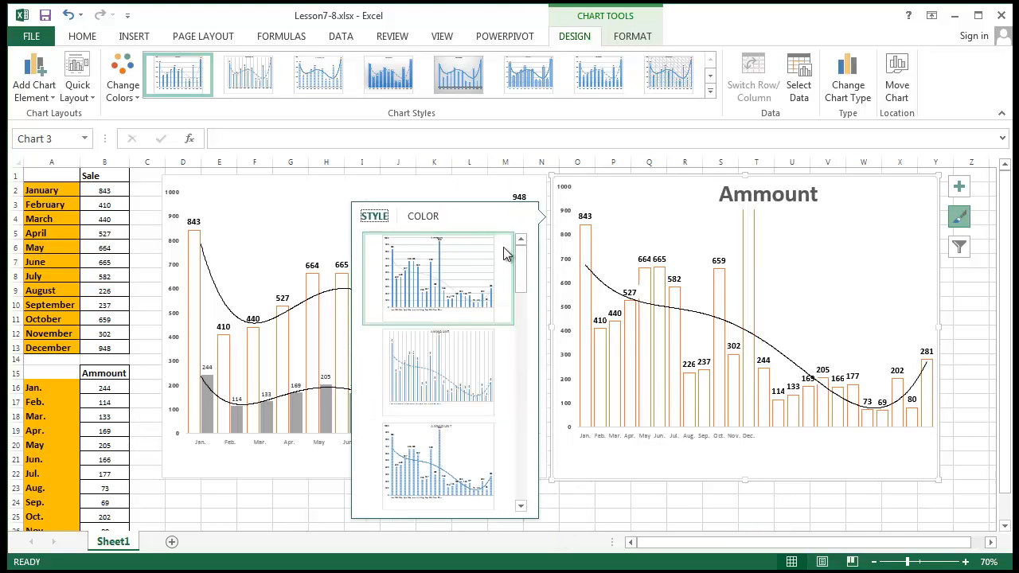
{"action": "left_click", "coordinate": [204, 518]}
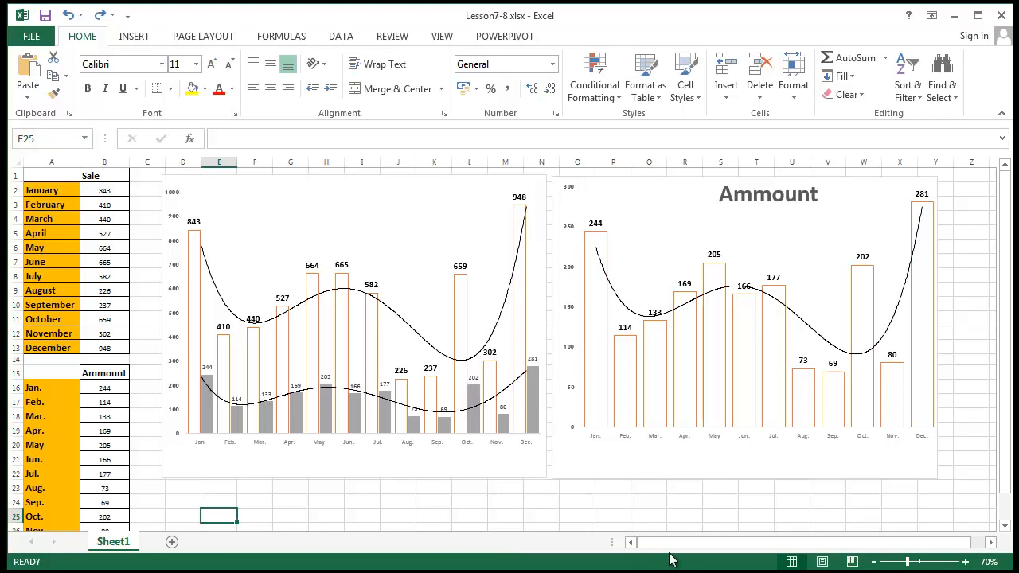
{"action": "left_click", "coordinate": [683, 527]}
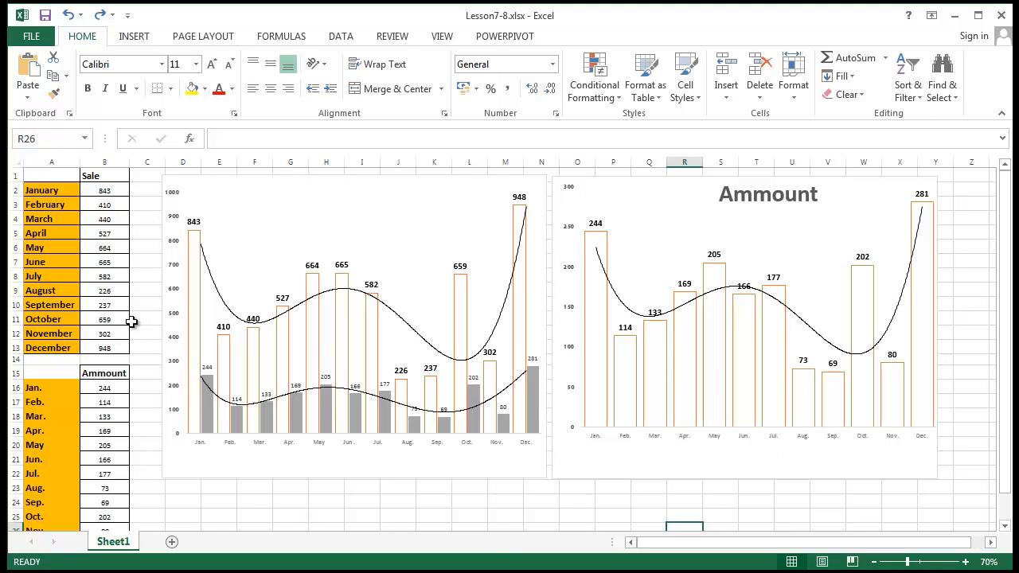
{"action": "left_click", "coordinate": [55, 420]}
{"action": "left_click", "coordinate": [765, 317]}
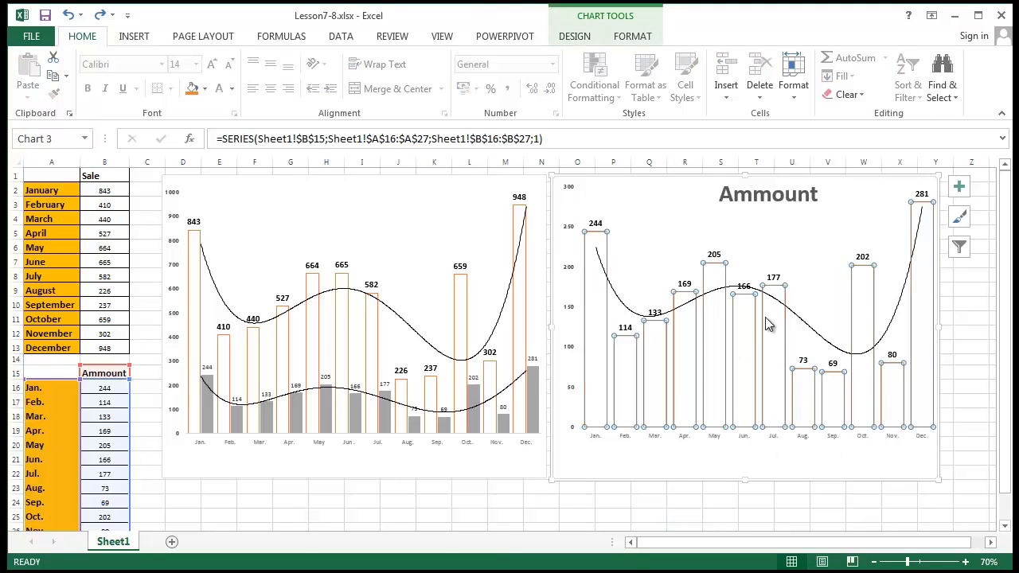
{"action": "scroll", "coordinate": [42, 406], "scroll_direction": "down", "scroll_amount": 1}
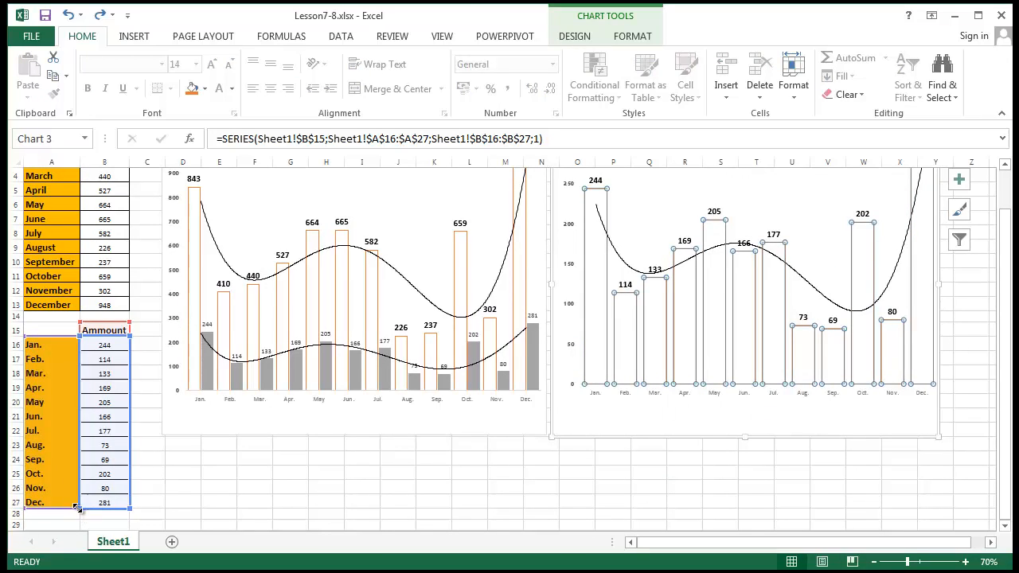
{"action": "left_click_drag", "start_coordinate": [77, 510], "coordinate": [50, 418]}
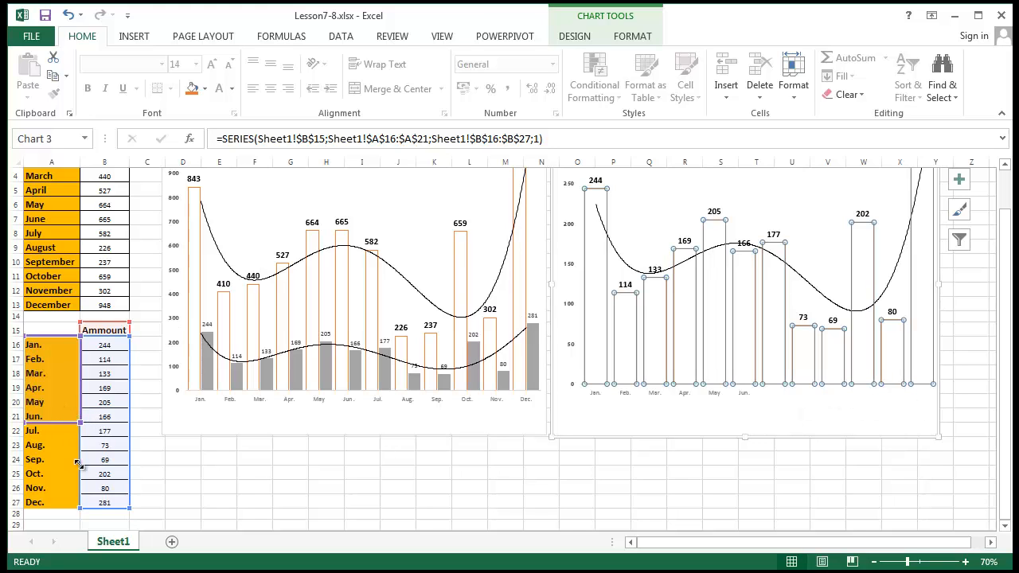
{"action": "left_click_drag", "start_coordinate": [78, 463], "coordinate": [73, 508]}
{"action": "left_click", "coordinate": [280, 488]}
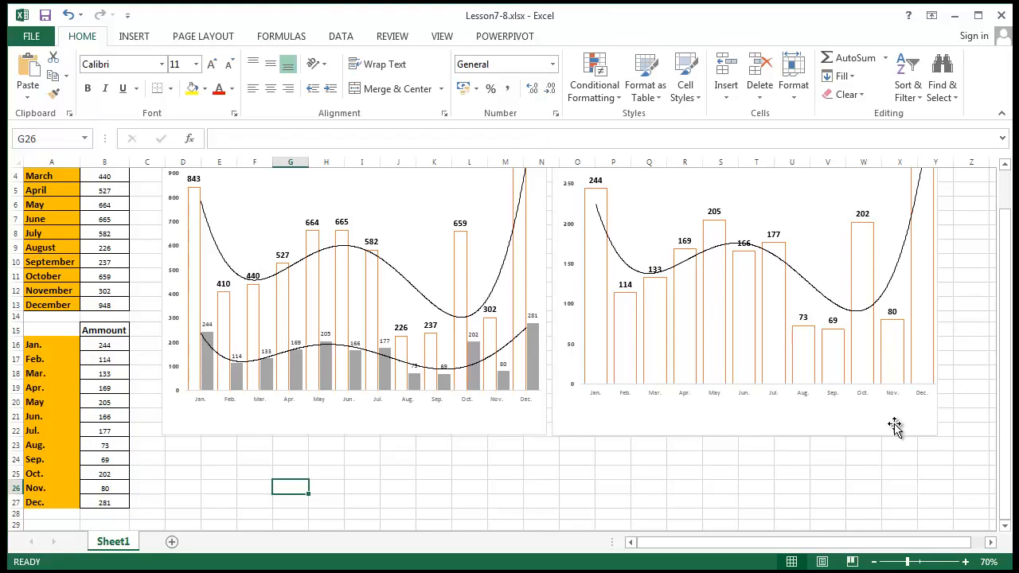
{"action": "scroll", "coordinate": [715, 346], "scroll_direction": "up", "scroll_amount": 1}
- Uncheck Nov. and Dec. under the chart's category axis labels and apply
{"action": "right_click", "coordinate": [671, 211]}
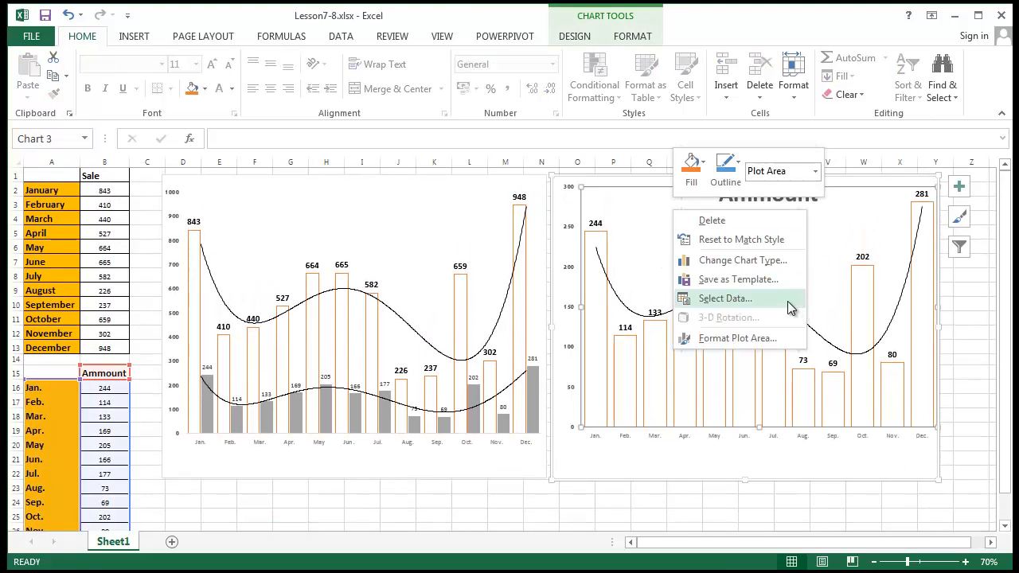
{"action": "left_click", "coordinate": [784, 300]}
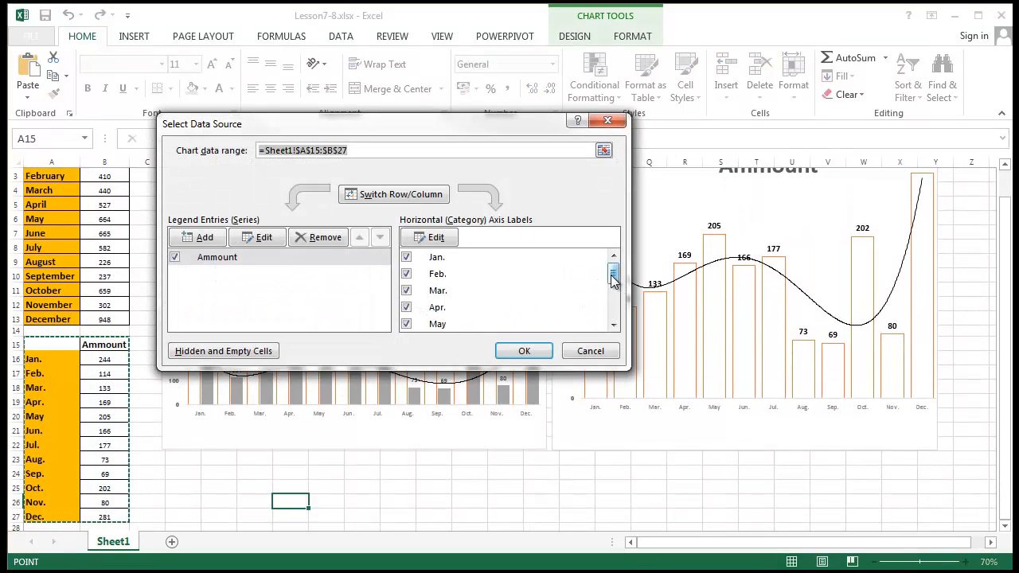
{"action": "left_click_drag", "start_coordinate": [612, 276], "coordinate": [612, 326]}
{"action": "left_click", "coordinate": [406, 324]}
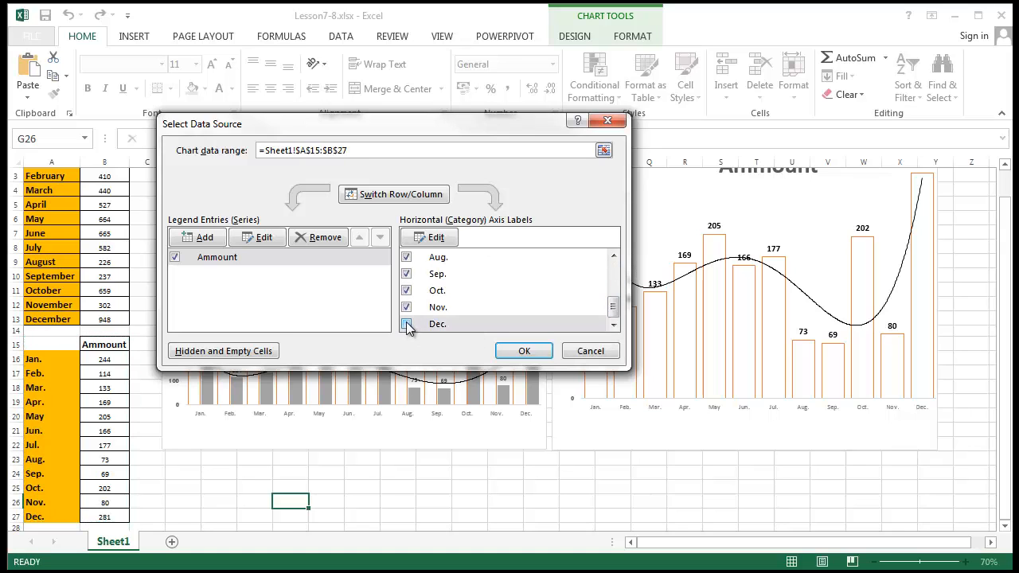
{"action": "left_click", "coordinate": [406, 307]}
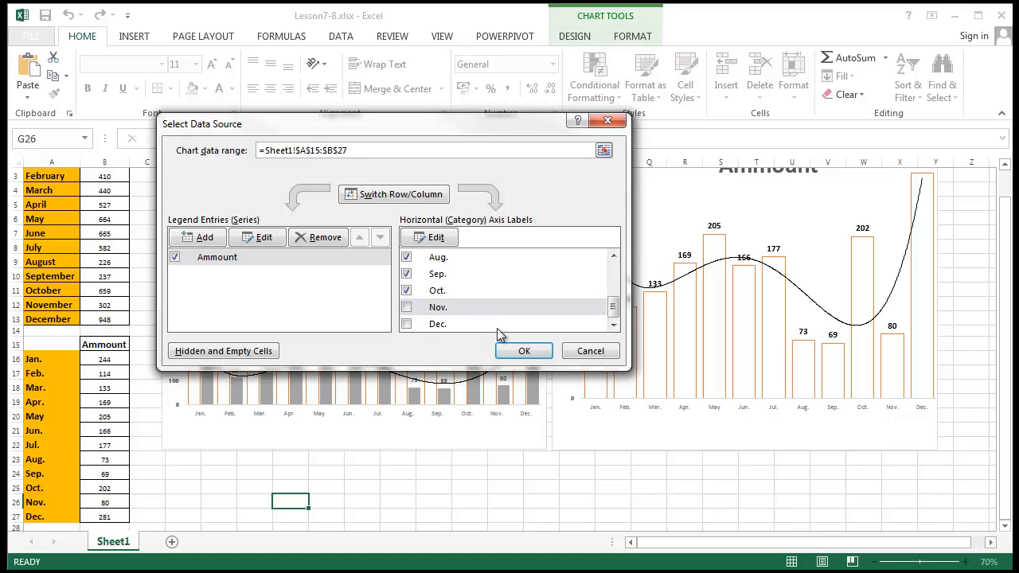
{"action": "left_click", "coordinate": [523, 351]}
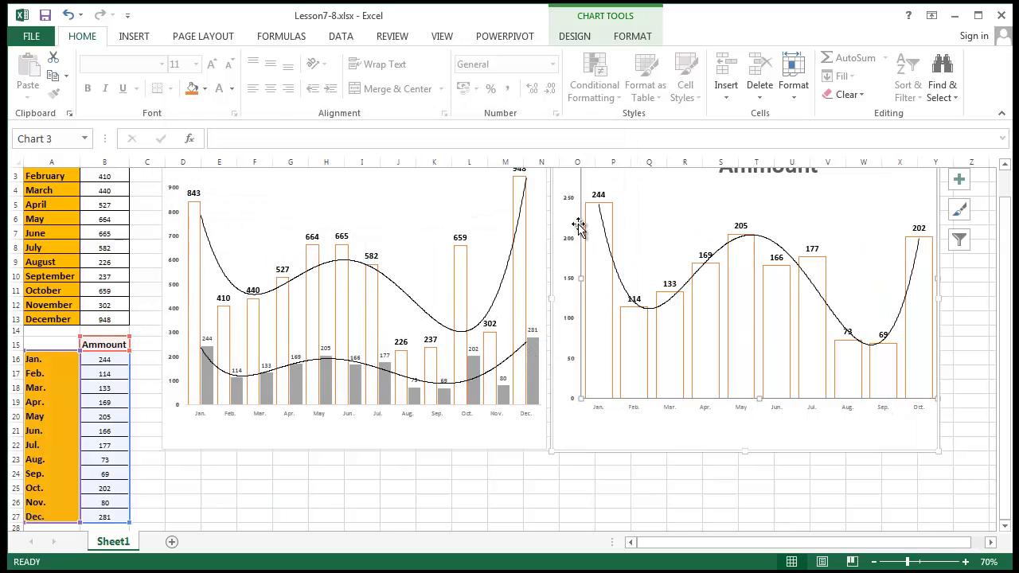
- Reopen Select Data and check Nov. and Dec. again
{"action": "scroll", "coordinate": [606, 393], "scroll_direction": "up", "scroll_amount": 1}
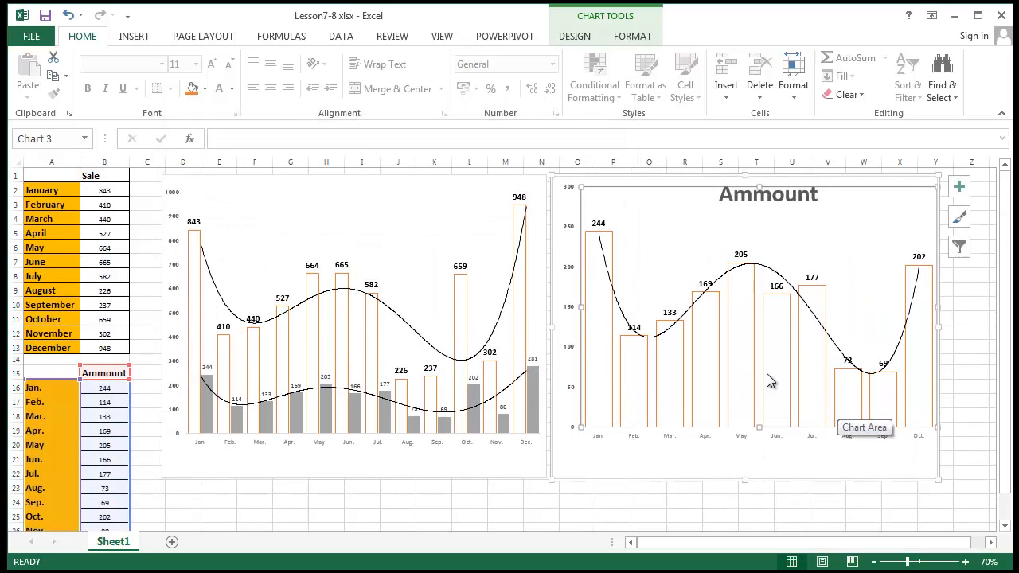
{"action": "right_click", "coordinate": [723, 455]}
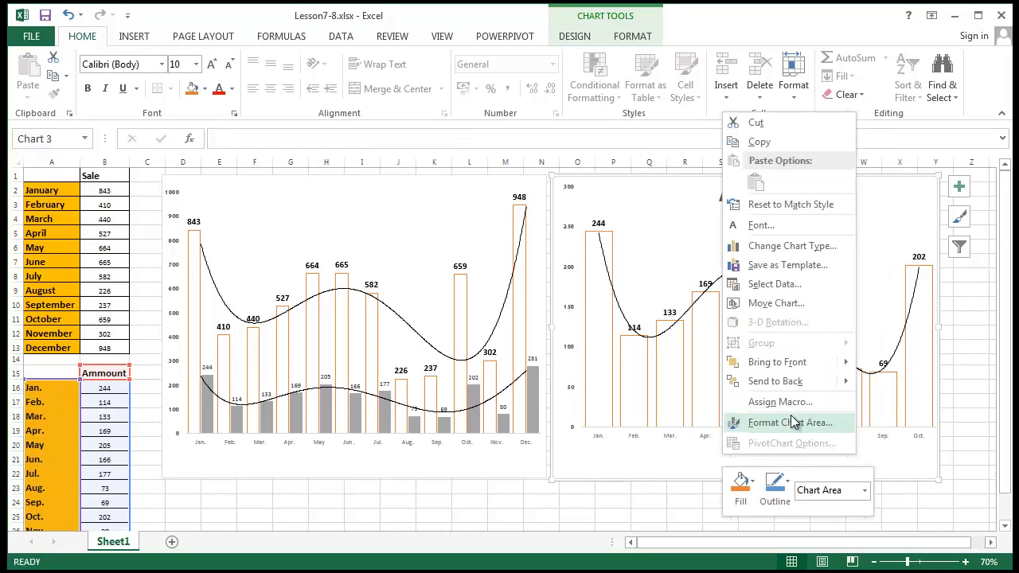
{"action": "left_click", "coordinate": [766, 285]}
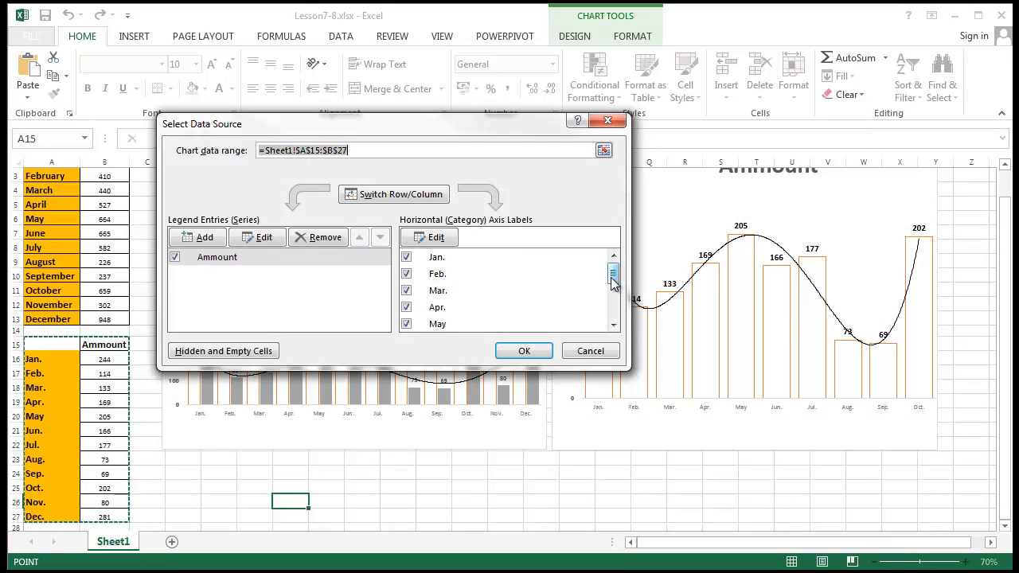
{"action": "left_click_drag", "start_coordinate": [611, 271], "coordinate": [607, 338]}
{"action": "left_click", "coordinate": [410, 309]}
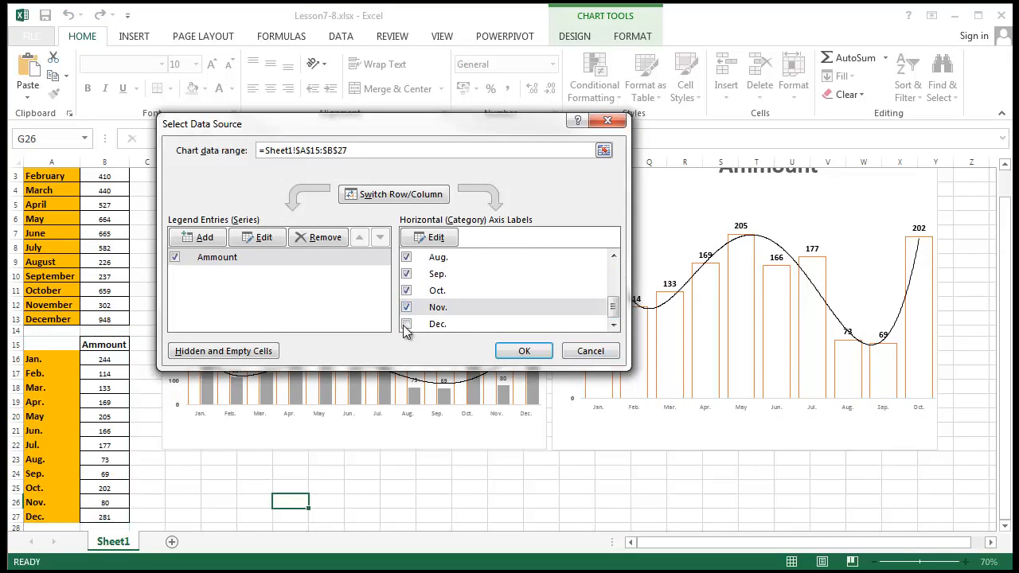
{"action": "left_click", "coordinate": [406, 324]}
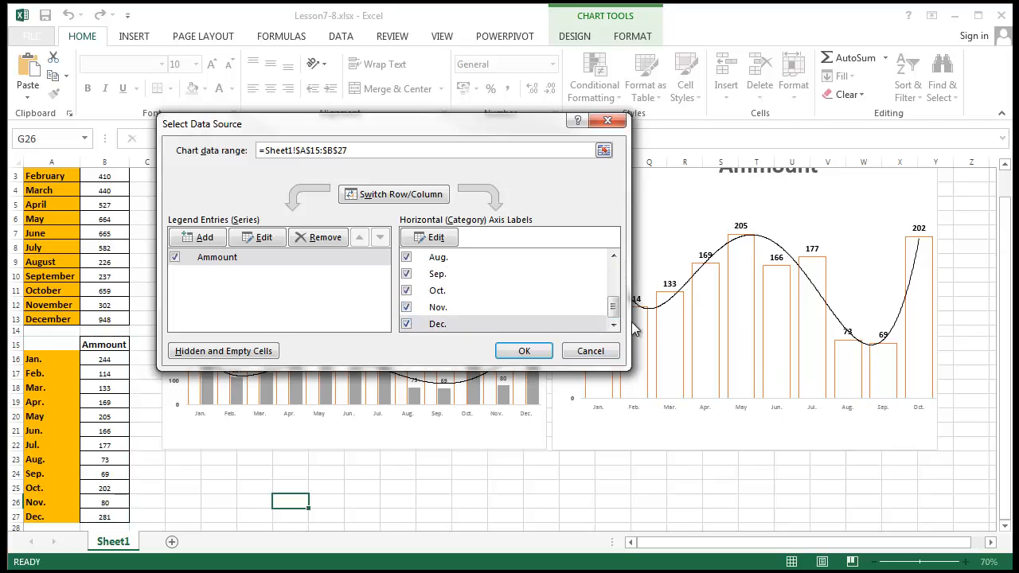
- Uncheck Jan. through Jun. so only Jul.–Dec. columns remain, and apply
{"action": "scroll", "coordinate": [567, 320], "scroll_direction": "up", "scroll_amount": 3}
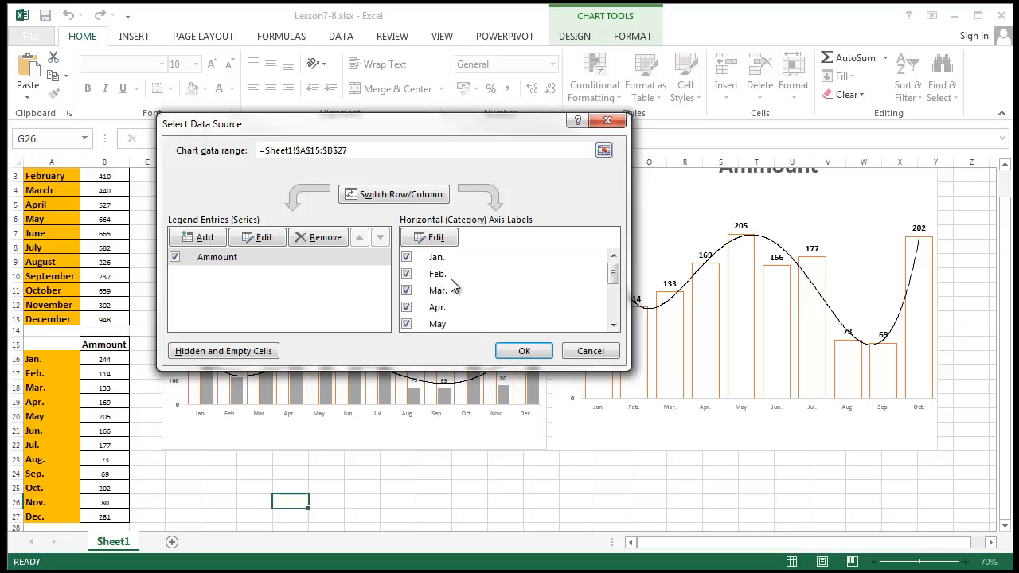
{"action": "left_click", "coordinate": [407, 258]}
{"action": "left_click", "coordinate": [406, 274]}
{"action": "left_click", "coordinate": [406, 308]}
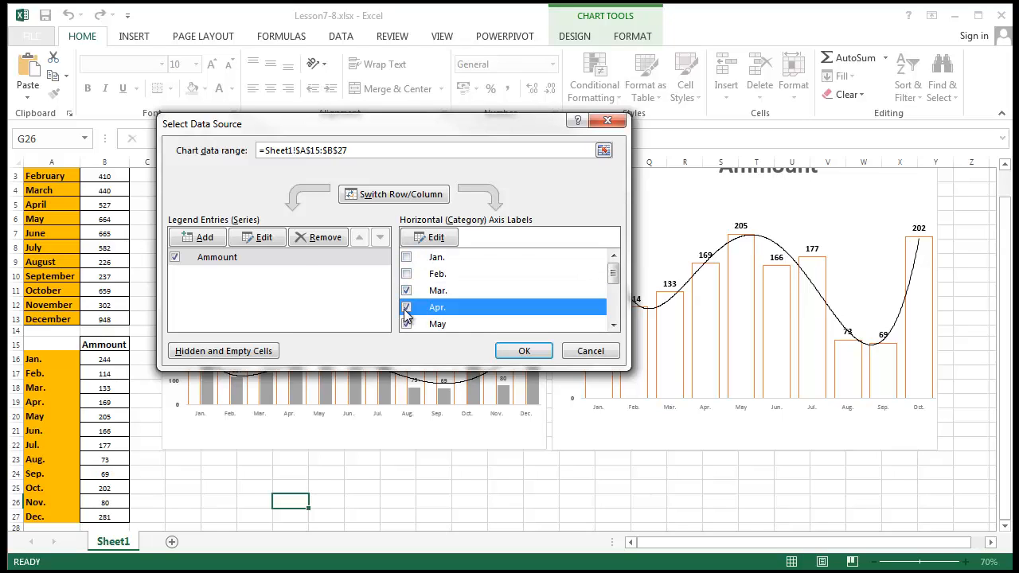
{"action": "left_click", "coordinate": [406, 324]}
{"action": "left_click", "coordinate": [406, 291]}
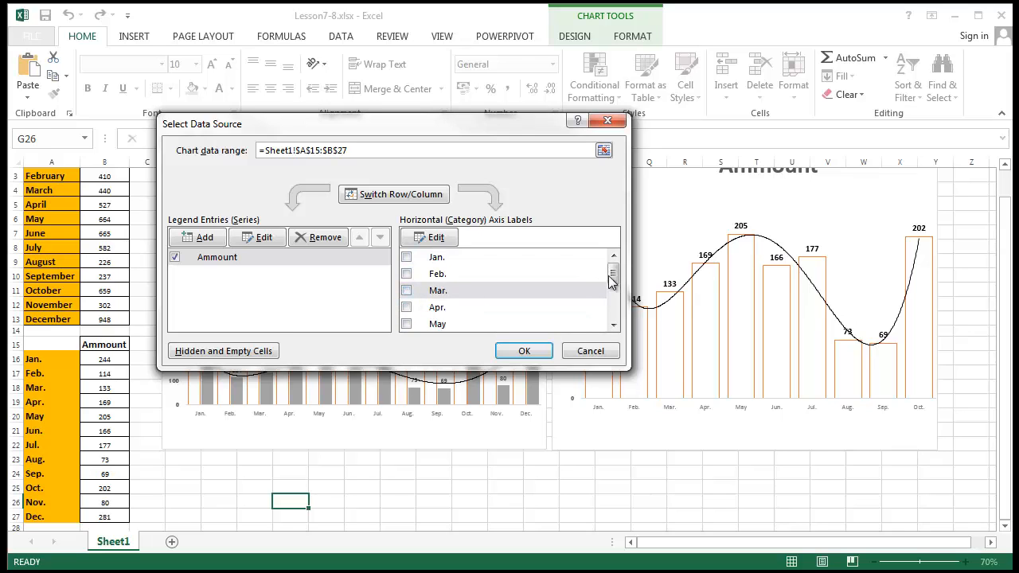
{"action": "left_click_drag", "start_coordinate": [611, 280], "coordinate": [612, 288]}
{"action": "left_click", "coordinate": [406, 302]}
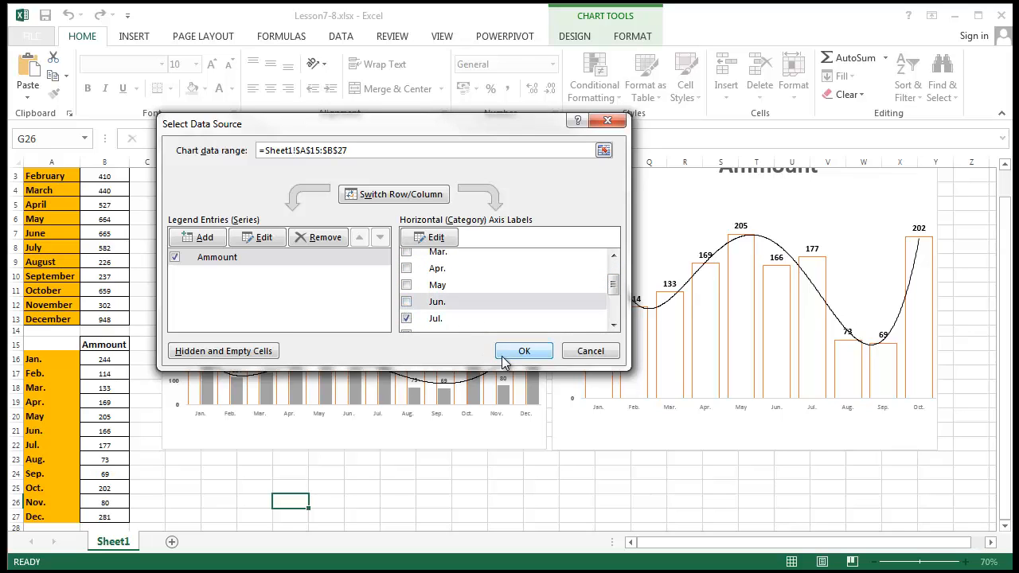
{"action": "left_click", "coordinate": [517, 352]}
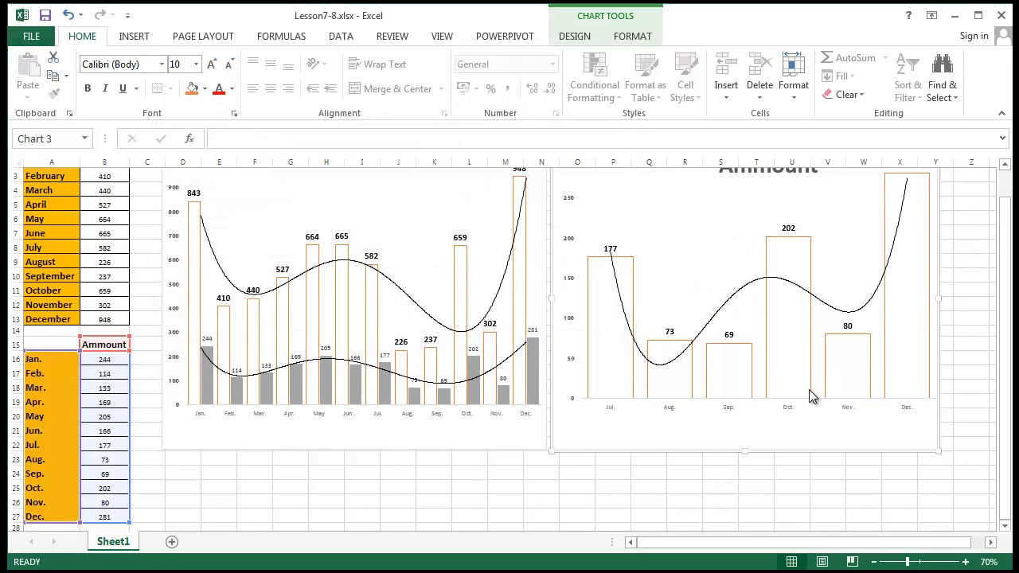
{"action": "scroll", "coordinate": [810, 392], "scroll_direction": "up", "scroll_amount": 1}
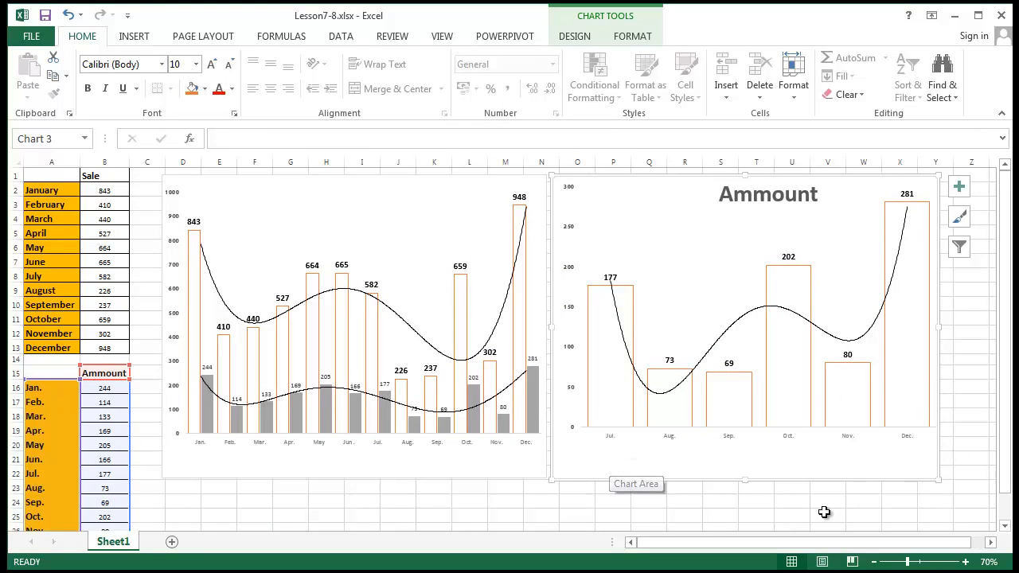
{"action": "right_click", "coordinate": [843, 473]}
{"action": "left_click", "coordinate": [895, 303]}
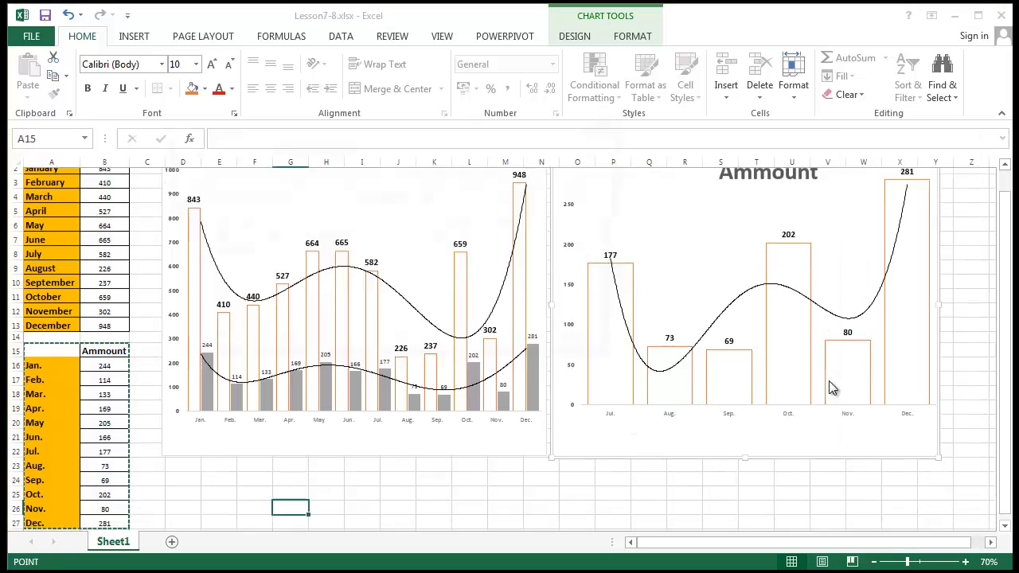
{"action": "left_click", "coordinate": [407, 257]}
{"action": "left_click", "coordinate": [406, 273]}
{"action": "left_click", "coordinate": [407, 290]}
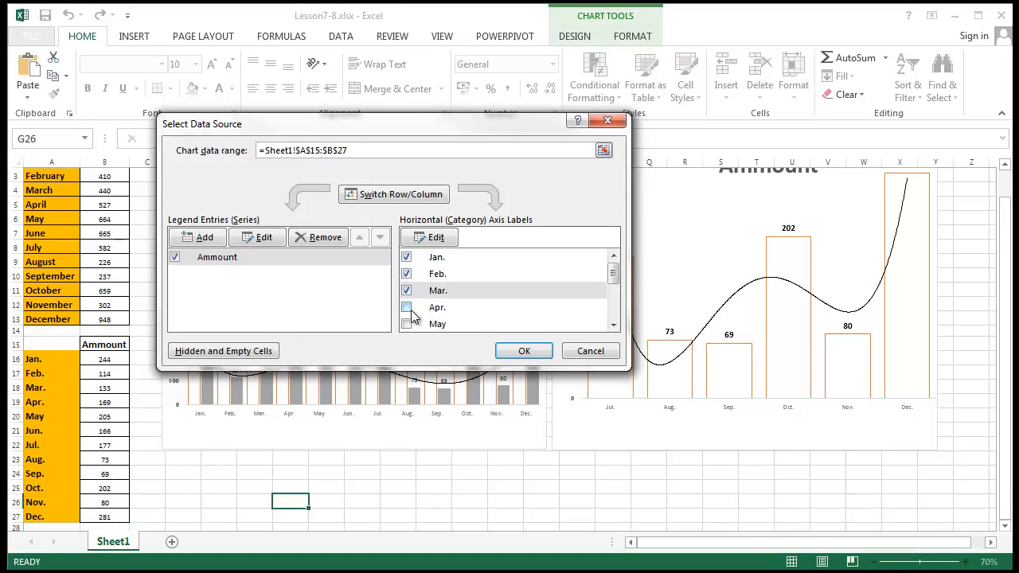
{"action": "left_click", "coordinate": [407, 308]}
{"action": "left_click", "coordinate": [407, 324]}
{"action": "scroll", "coordinate": [480, 299], "scroll_direction": "down", "scroll_amount": 1}
{"action": "left_click", "coordinate": [406, 302]}
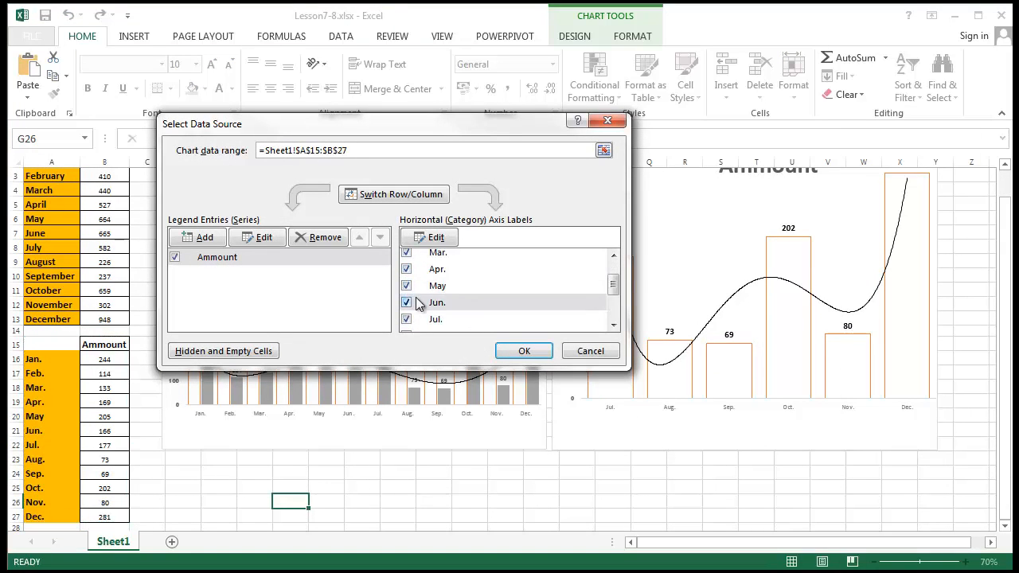
{"action": "left_click", "coordinate": [438, 238]}
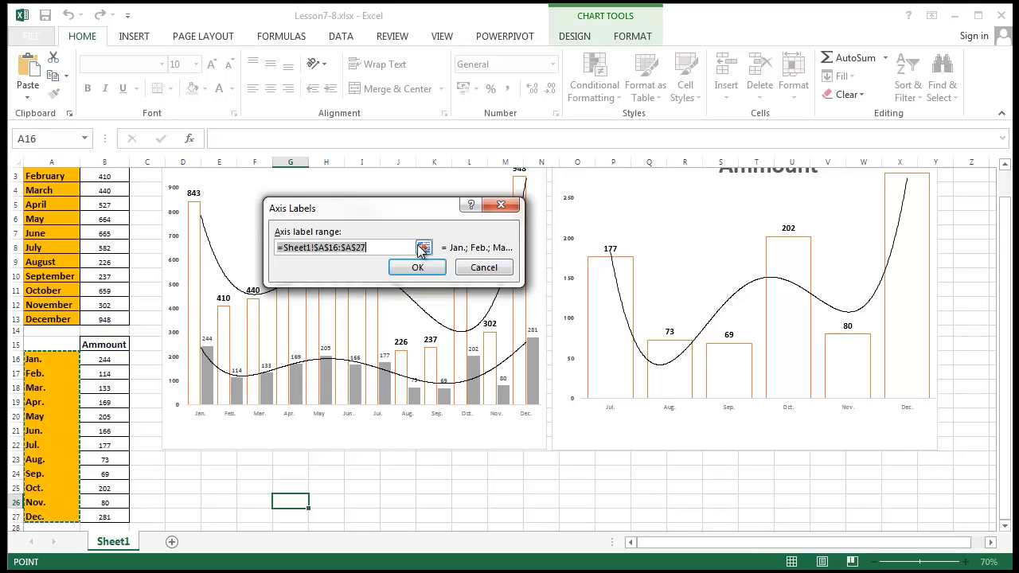
{"action": "left_click", "coordinate": [480, 272]}
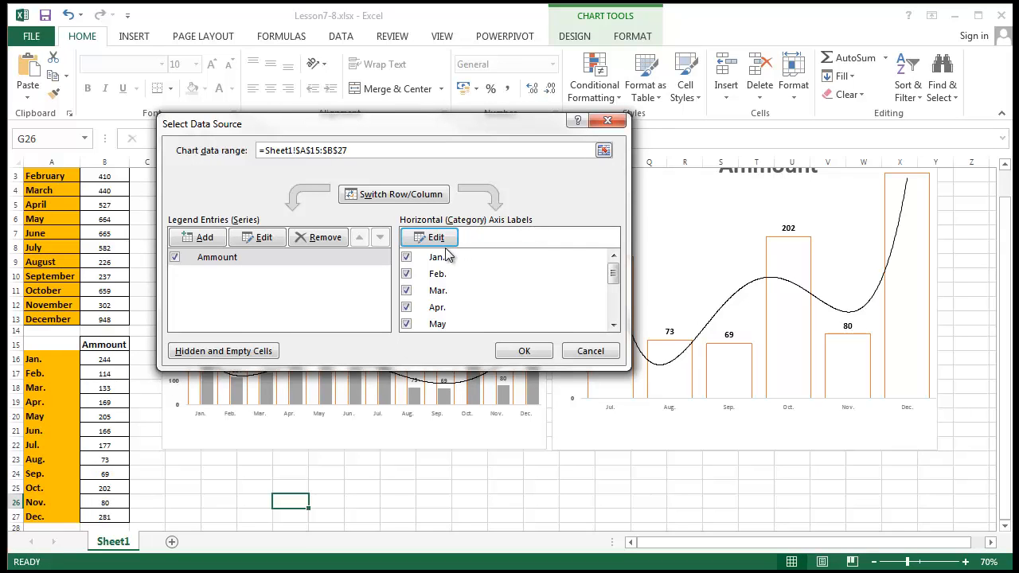
{"action": "left_click", "coordinate": [590, 351]}
{"action": "right_click", "coordinate": [706, 269]}
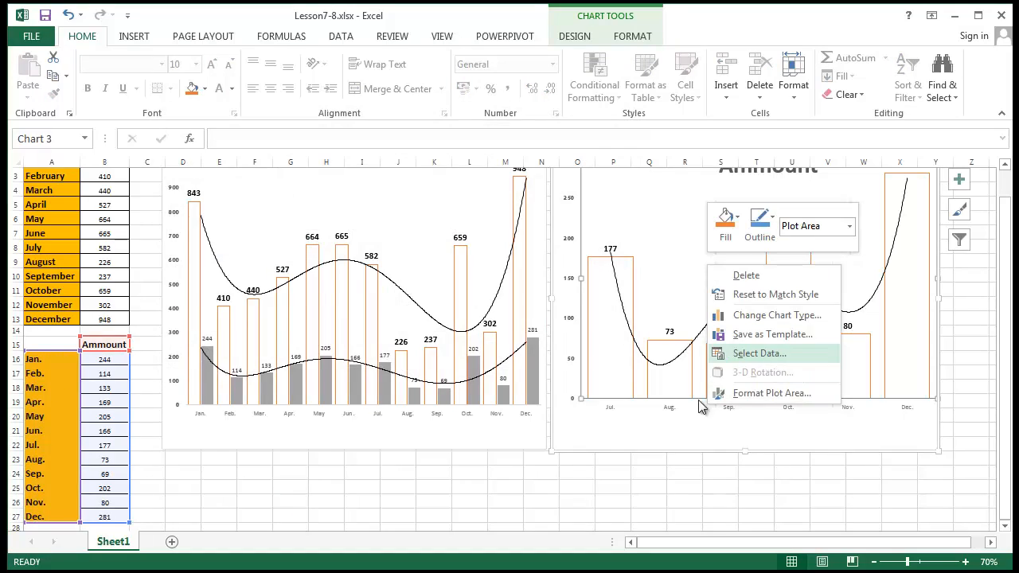
{"action": "key", "text": "Return"}
- Set the horizontal axis label range to the short month names
{"action": "left_click", "coordinate": [419, 235]}
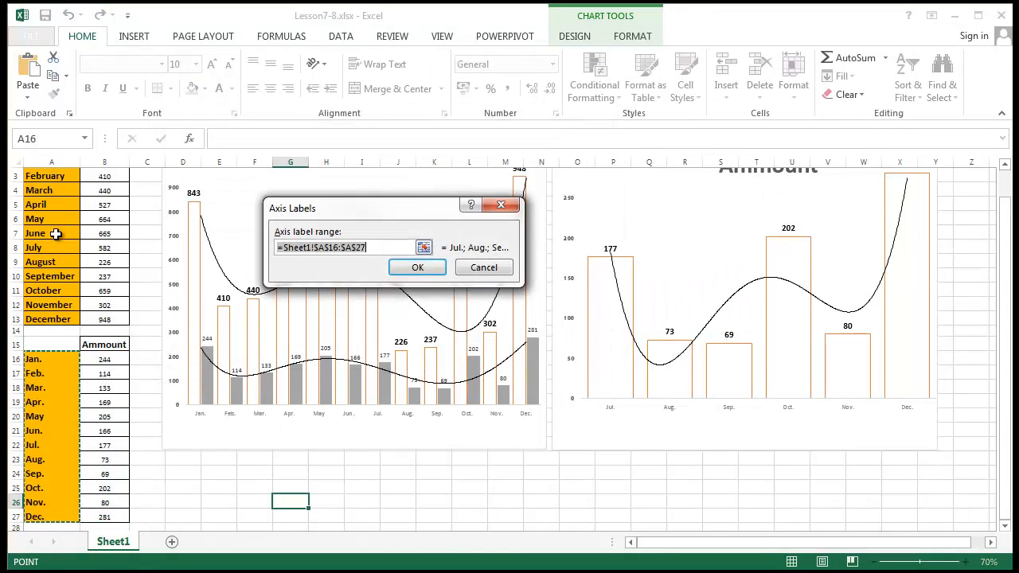
{"action": "scroll", "coordinate": [55, 233], "scroll_direction": "up", "scroll_amount": 1}
{"action": "left_click_drag", "start_coordinate": [48, 191], "coordinate": [49, 502]}
{"action": "scroll", "coordinate": [55, 382], "scroll_direction": "down", "scroll_amount": 1}
{"action": "left_click_drag", "start_coordinate": [48, 305], "coordinate": [53, 187]}
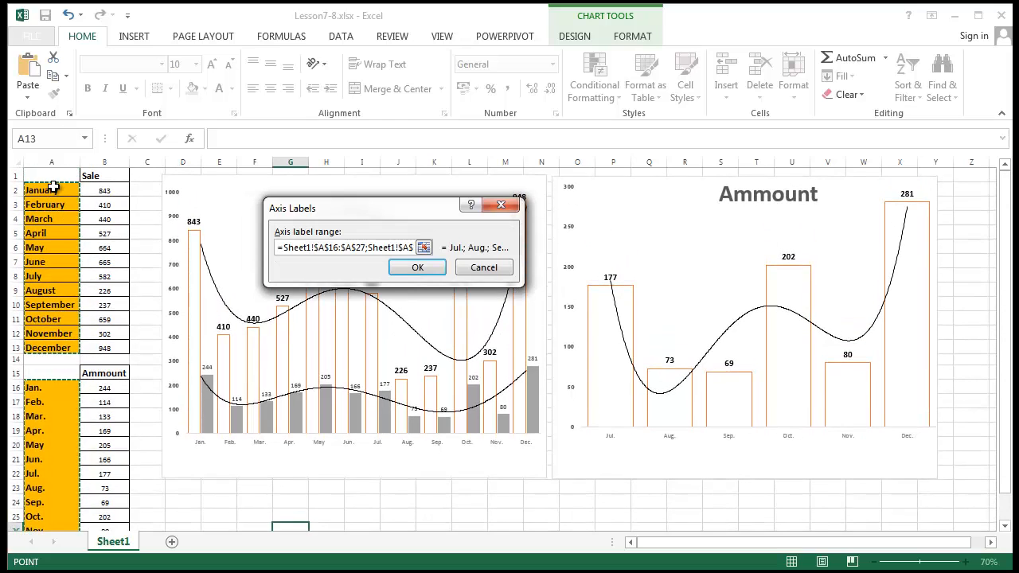
{"action": "left_click", "coordinate": [420, 272]}
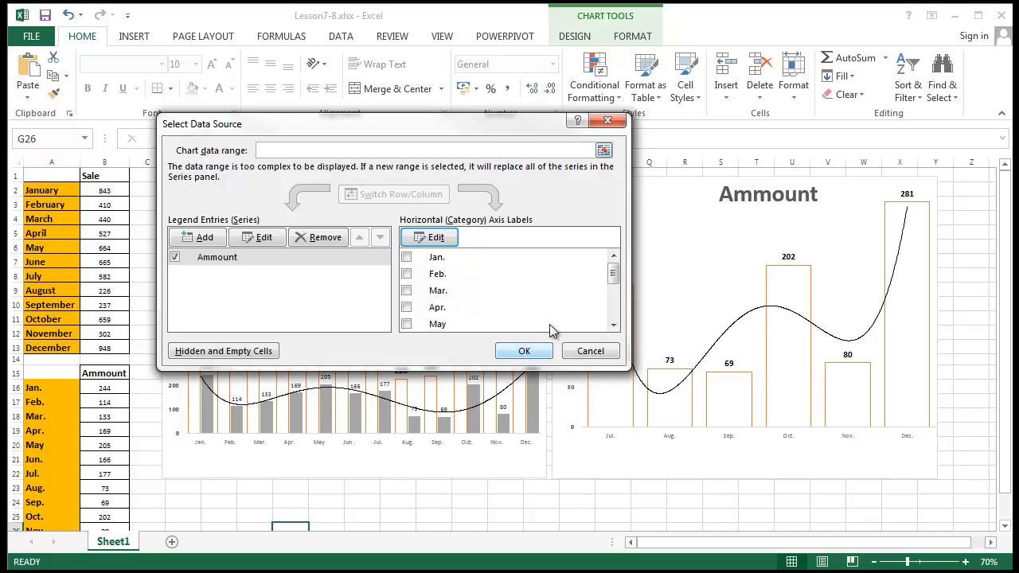
- Replace the axis labels with the month names in A2:A13 and A16:A27
{"action": "left_click_drag", "start_coordinate": [612, 274], "coordinate": [609, 247]}
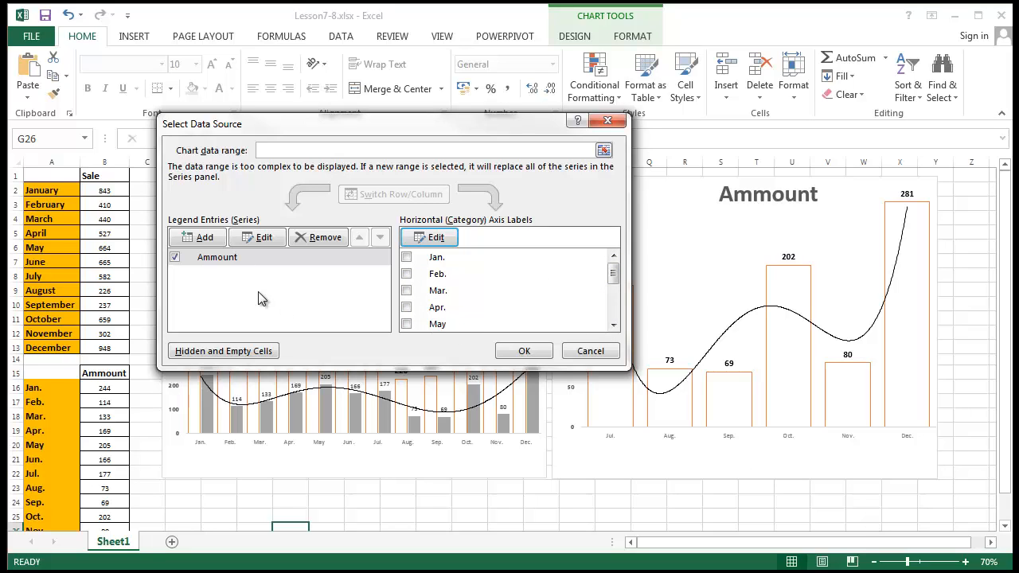
{"action": "left_click", "coordinate": [430, 237]}
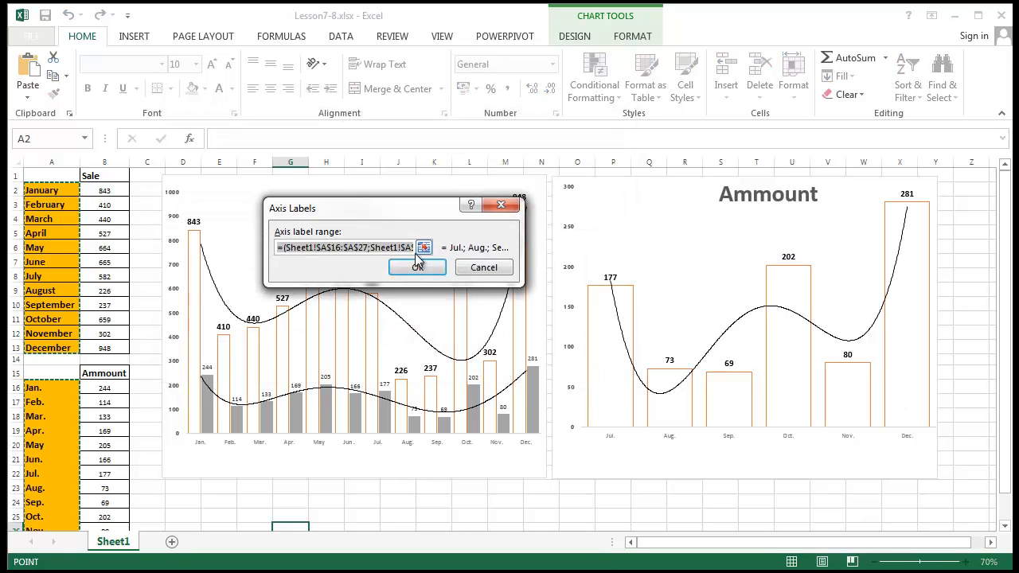
{"action": "key", "text": "BackSpace"}
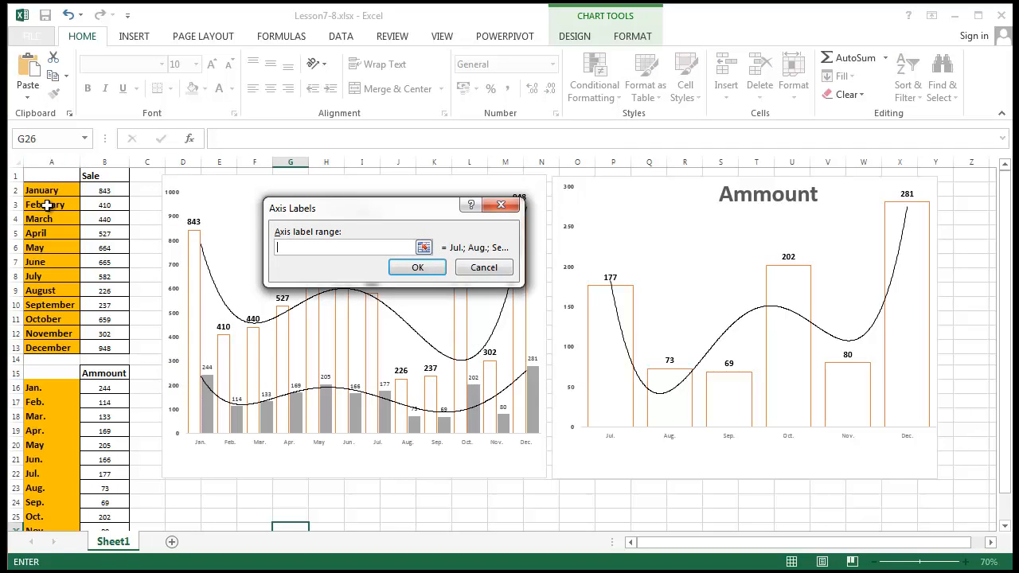
{"action": "left_click_drag", "start_coordinate": [49, 190], "coordinate": [70, 350]}
{"action": "left_click", "coordinate": [41, 388], "text": "ctrl"}
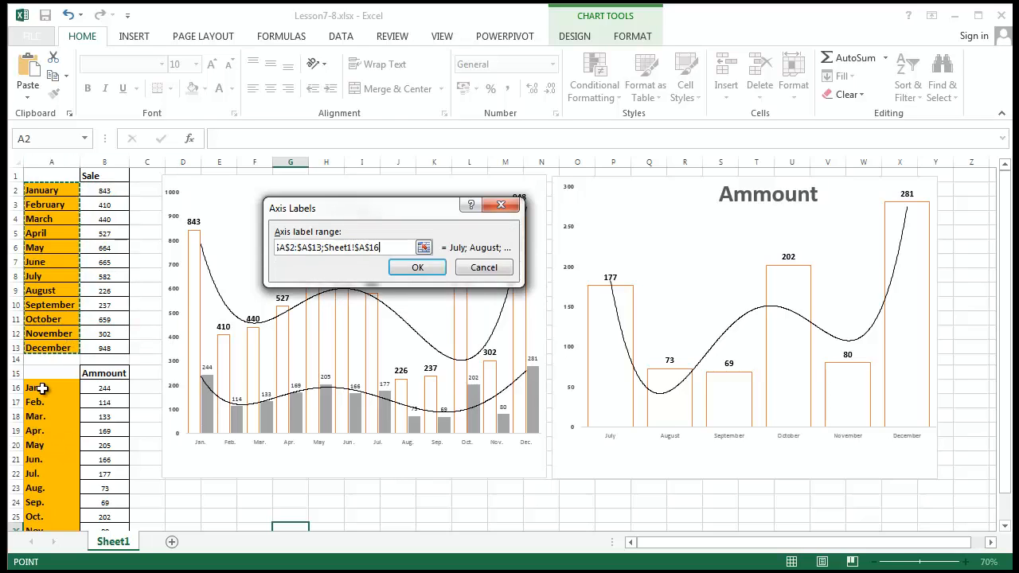
{"action": "left_click_drag", "start_coordinate": [42, 387], "coordinate": [87, 486]}
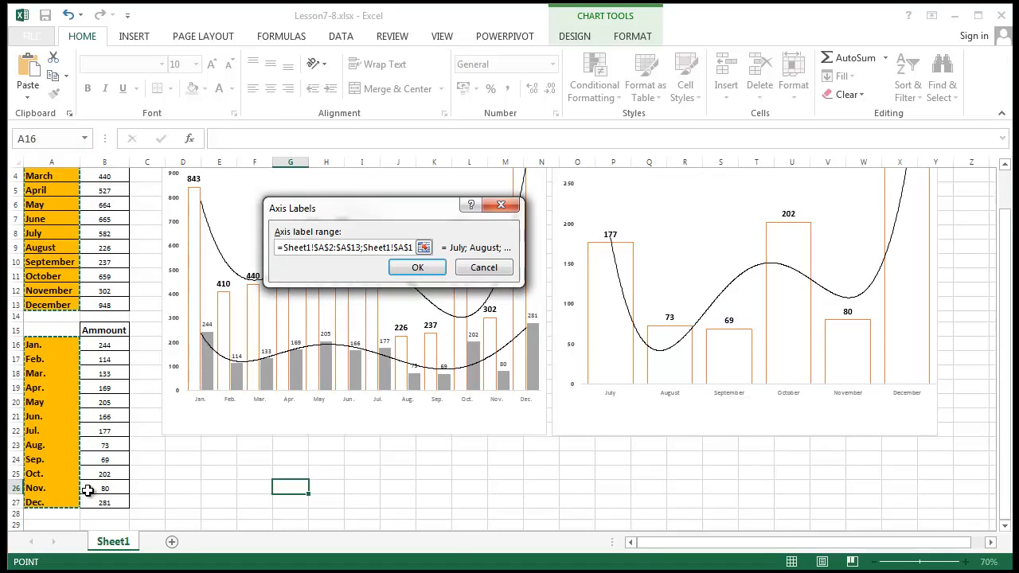
{"action": "key", "text": "Return"}
{"action": "left_click_drag", "start_coordinate": [612, 269], "coordinate": [592, 329]}
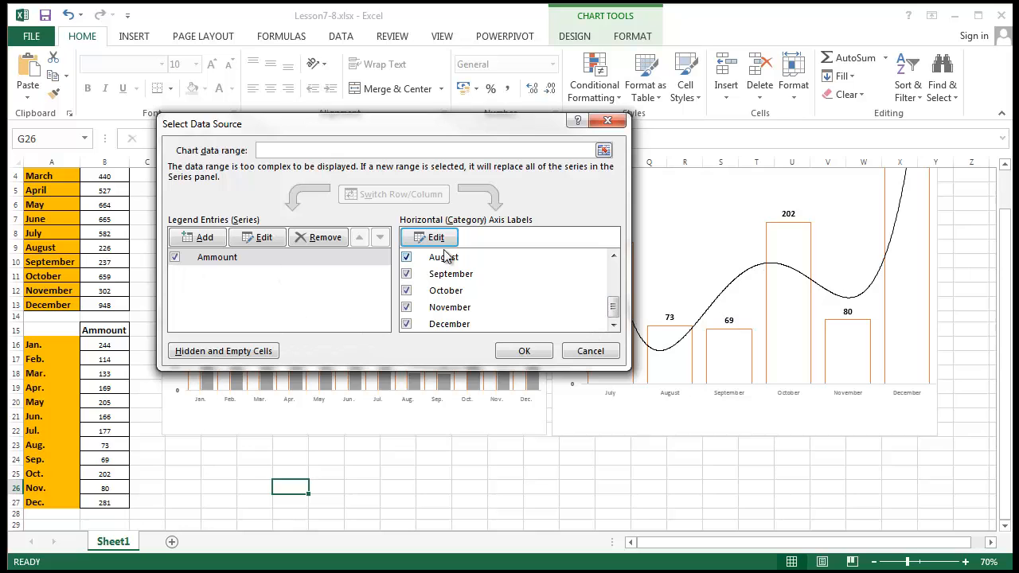
{"action": "left_click_drag", "start_coordinate": [613, 317], "coordinate": [609, 269]}
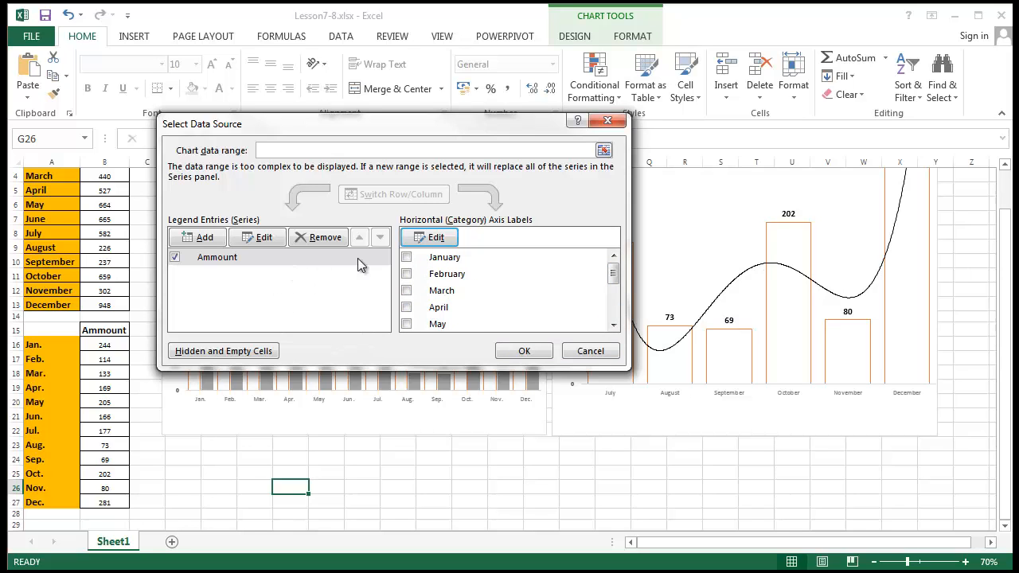
{"action": "left_click", "coordinate": [422, 237]}
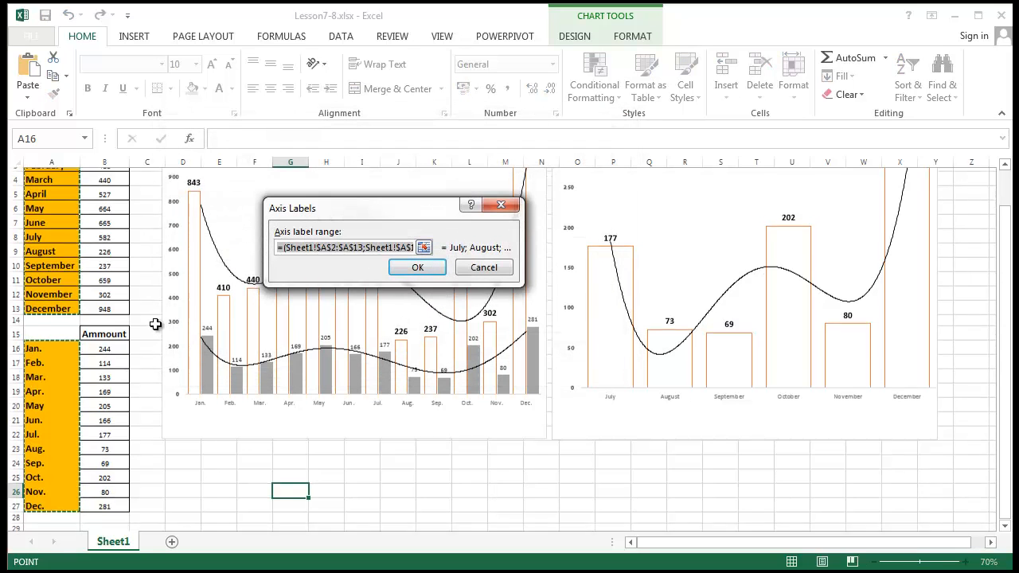
{"action": "scroll", "coordinate": [111, 358], "scroll_direction": "up", "scroll_amount": 1}
{"action": "scroll", "coordinate": [65, 399], "scroll_direction": "down", "scroll_amount": 1}
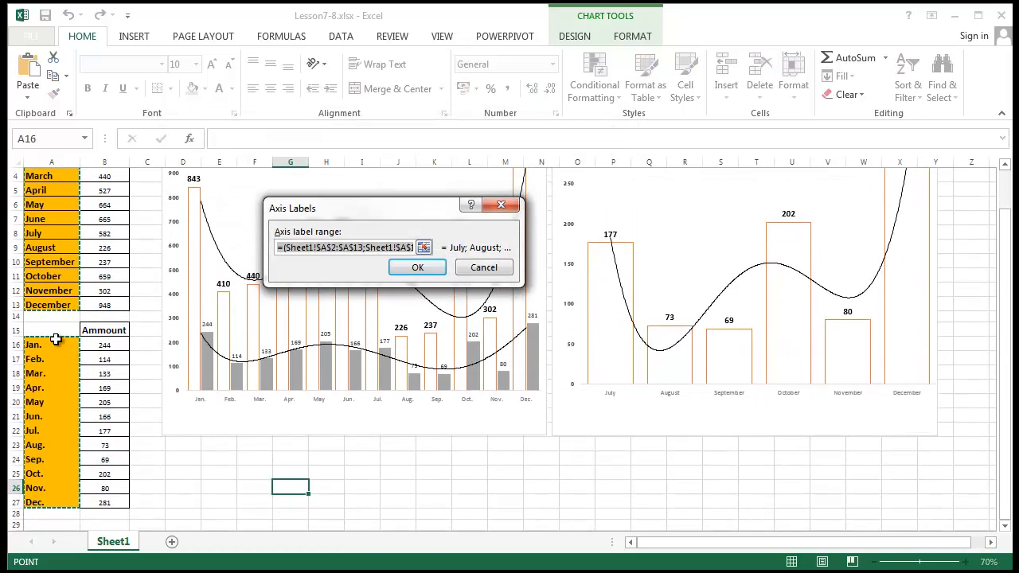
{"action": "left_click", "coordinate": [414, 269]}
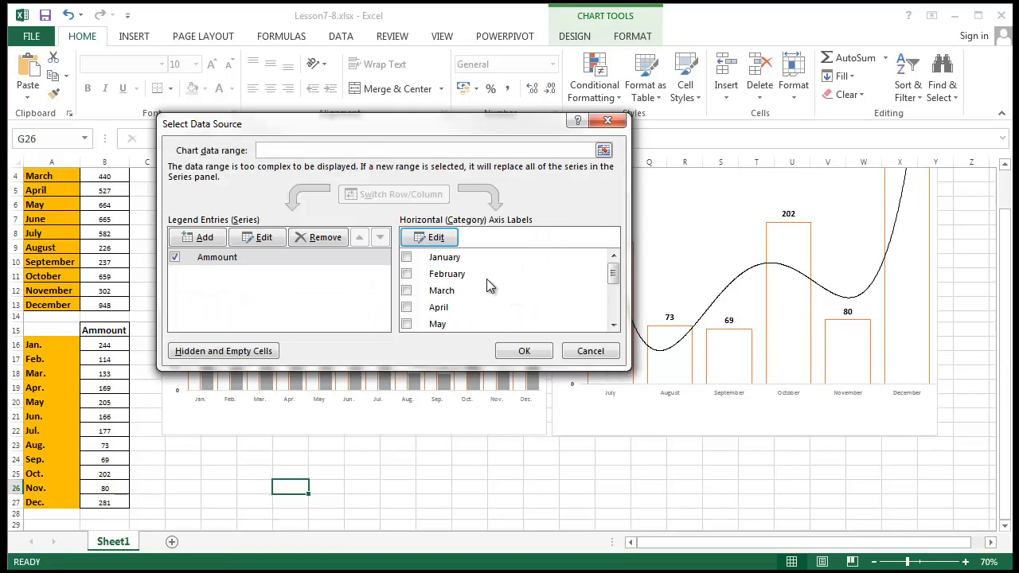
- Tick the January through June categories again and apply the changes to the chart
{"action": "left_click", "coordinate": [407, 259]}
{"action": "left_click", "coordinate": [407, 275]}
{"action": "left_click", "coordinate": [407, 291]}
{"action": "left_click", "coordinate": [407, 308]}
{"action": "left_click", "coordinate": [408, 325]}
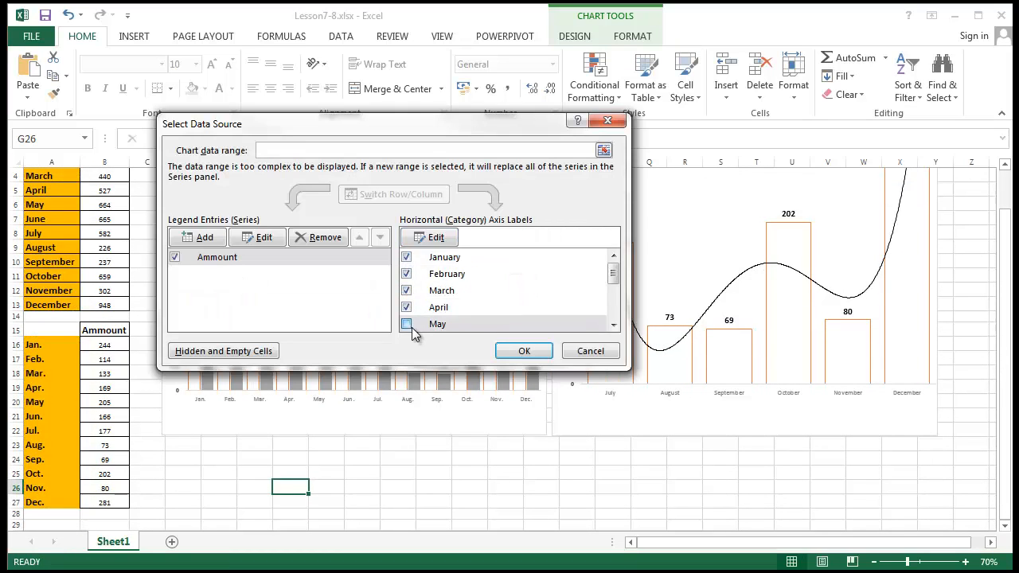
{"action": "scroll", "coordinate": [461, 292], "scroll_direction": "down", "scroll_amount": 1}
{"action": "left_click", "coordinate": [406, 303]}
{"action": "left_click", "coordinate": [524, 351]}
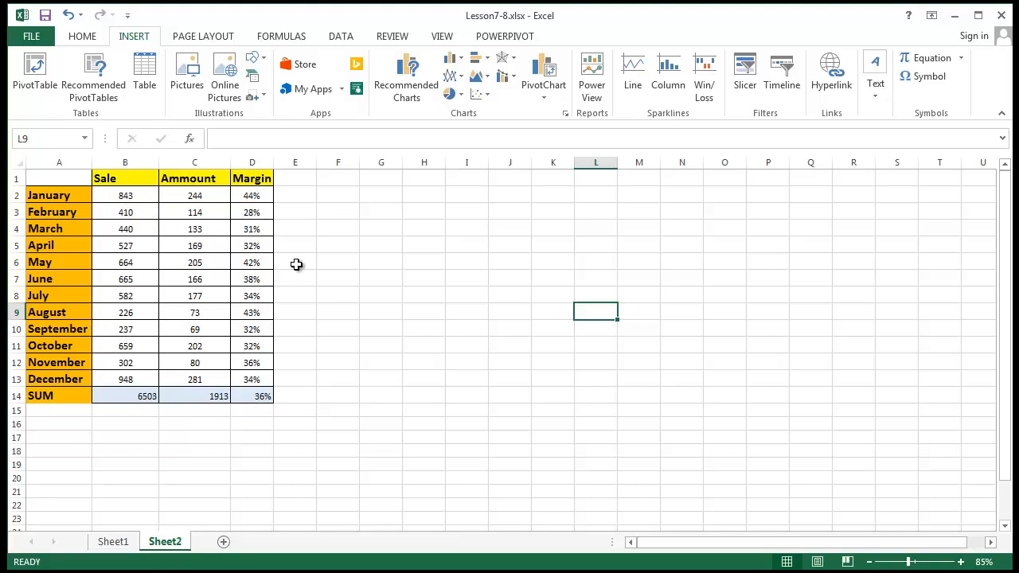
{"action": "left_click", "coordinate": [443, 288]}
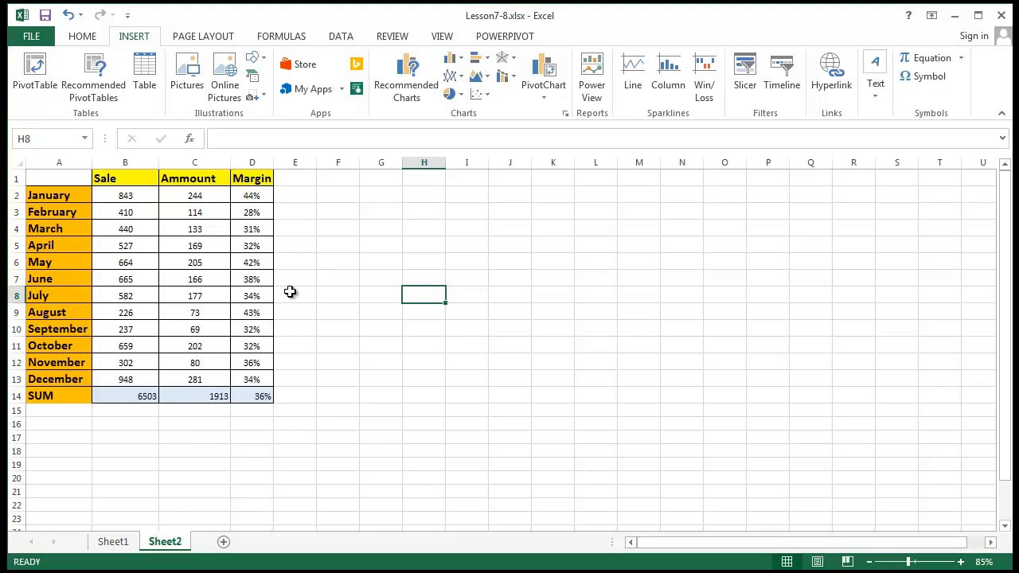
{"action": "left_click_drag", "start_coordinate": [125, 195], "coordinate": [259, 194]}
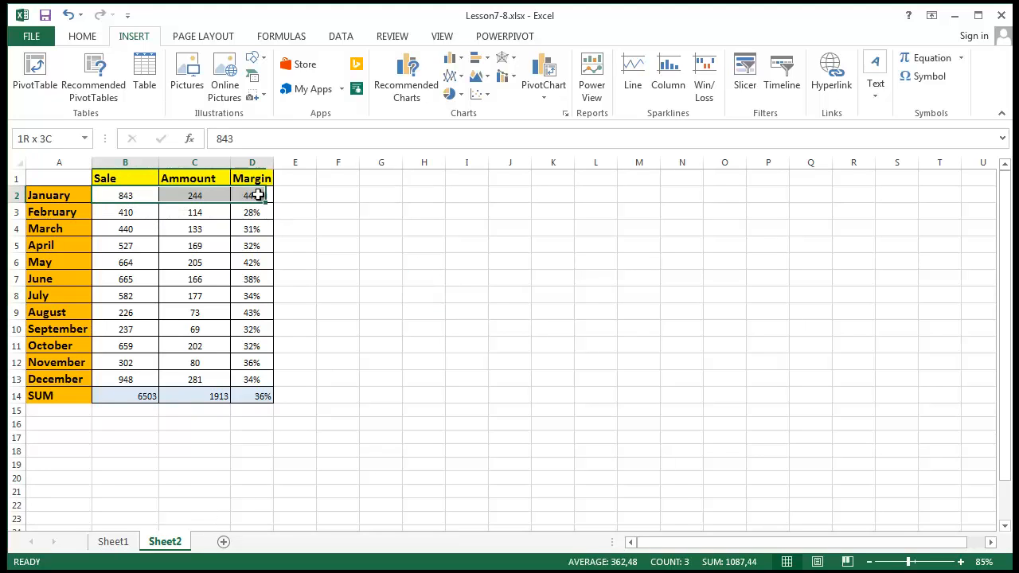
{"action": "left_click", "coordinate": [519, 288]}
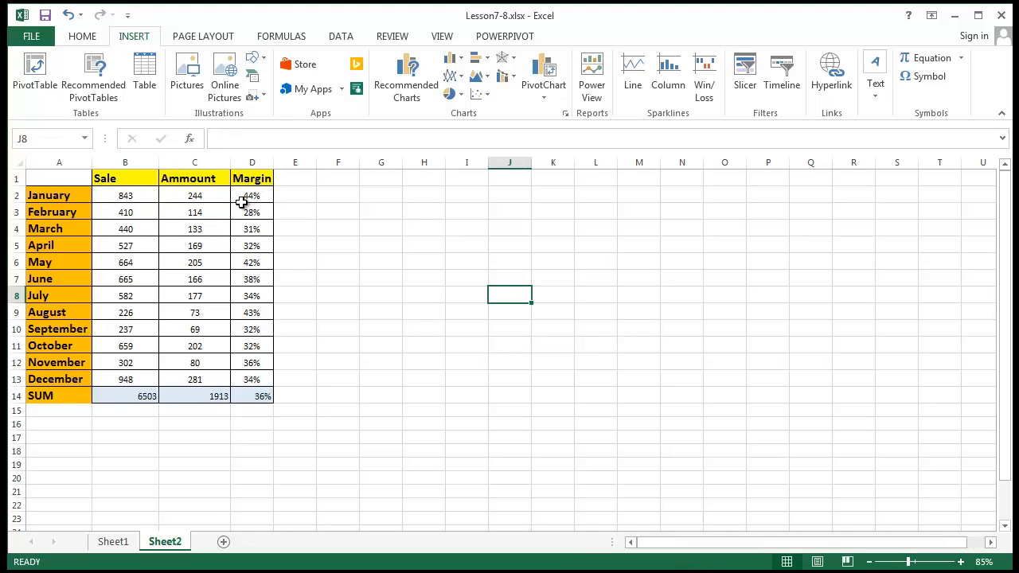
{"action": "left_click", "coordinate": [116, 199]}
{"action": "left_click", "coordinate": [194, 197]}
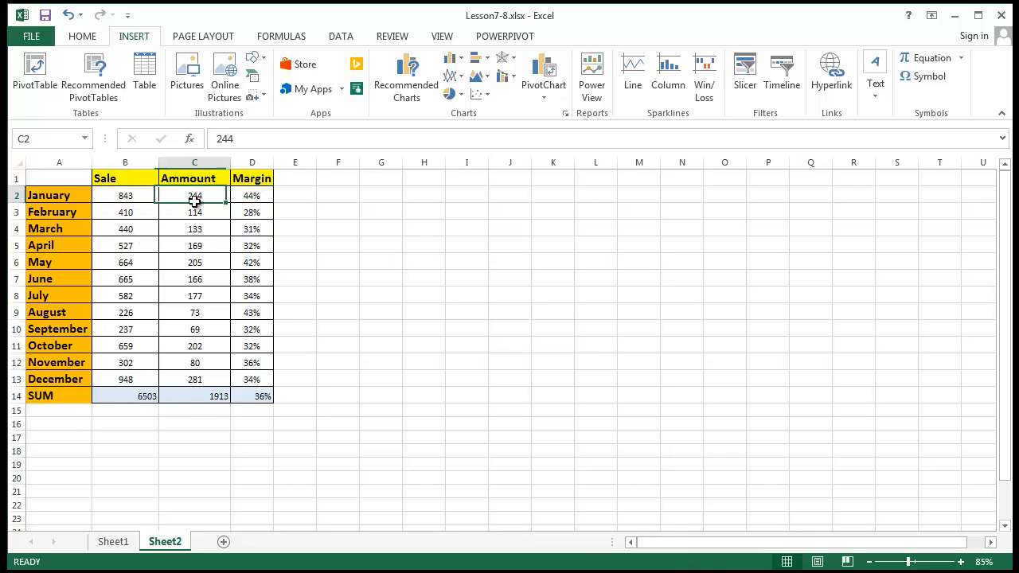
{"action": "left_click", "coordinate": [250, 195]}
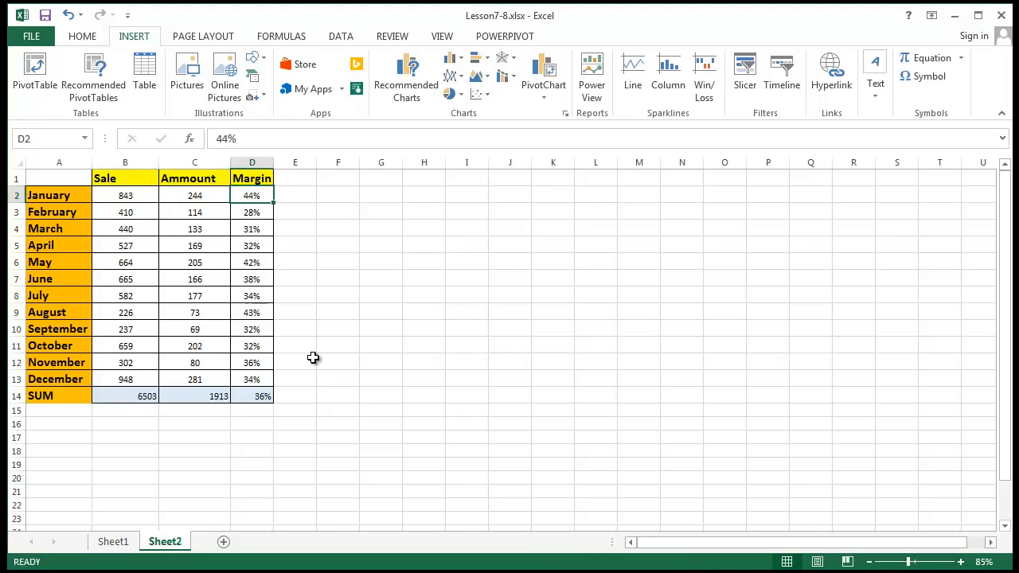
{"action": "left_click", "coordinate": [766, 489]}
{"action": "left_click", "coordinate": [260, 201]}
{"action": "left_click", "coordinate": [368, 421]}
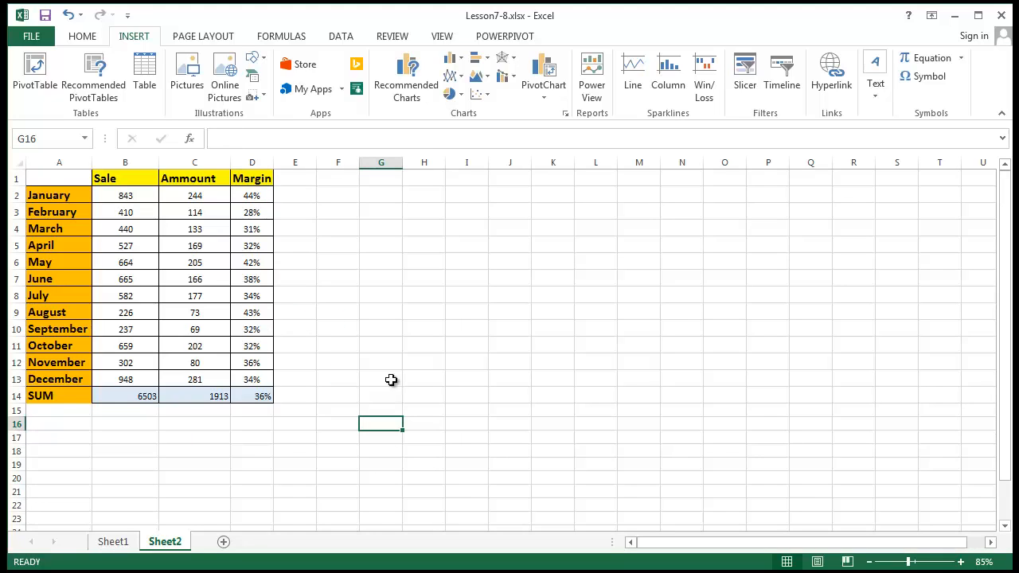
- Insert a 2-D line chart and move it up beside the Sheet2 table
{"action": "left_click", "coordinate": [450, 80]}
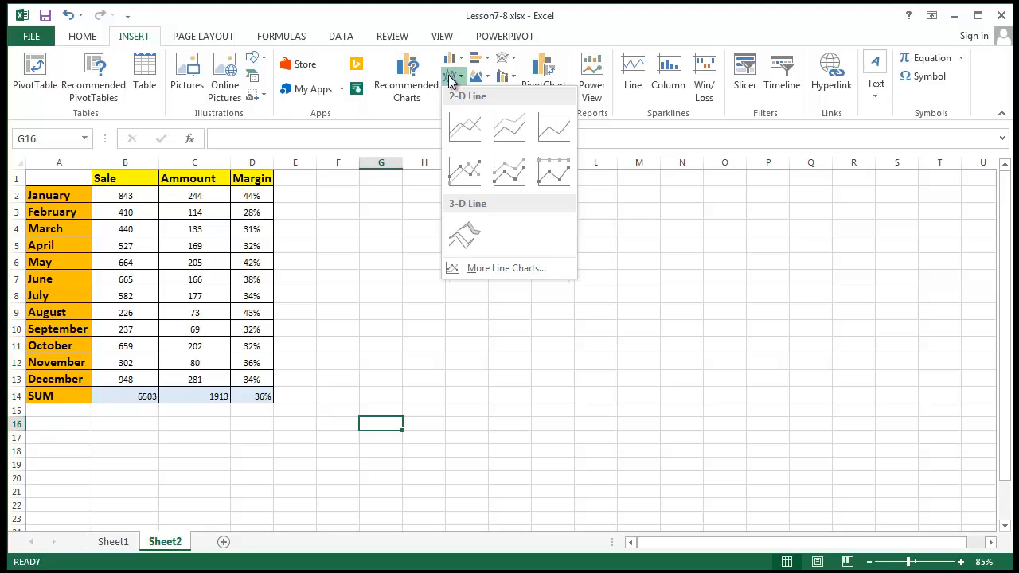
{"action": "left_click", "coordinate": [477, 129]}
{"action": "left_click_drag", "start_coordinate": [541, 291], "coordinate": [542, 189]}
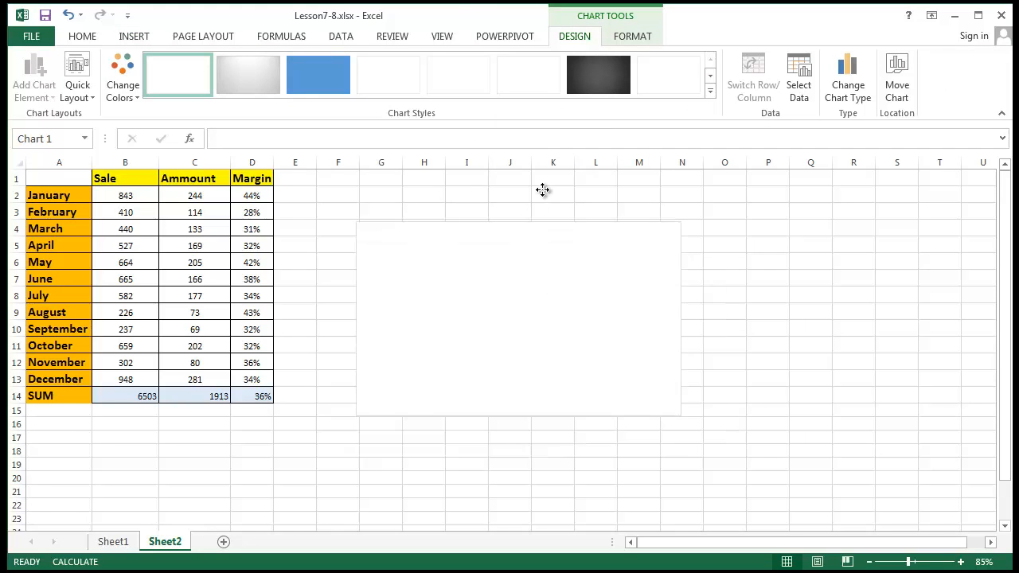
- Set the chart's data ranges to A2:B13, A1:B13 and D1:D13 through Select Data
{"action": "right_click", "coordinate": [549, 240]}
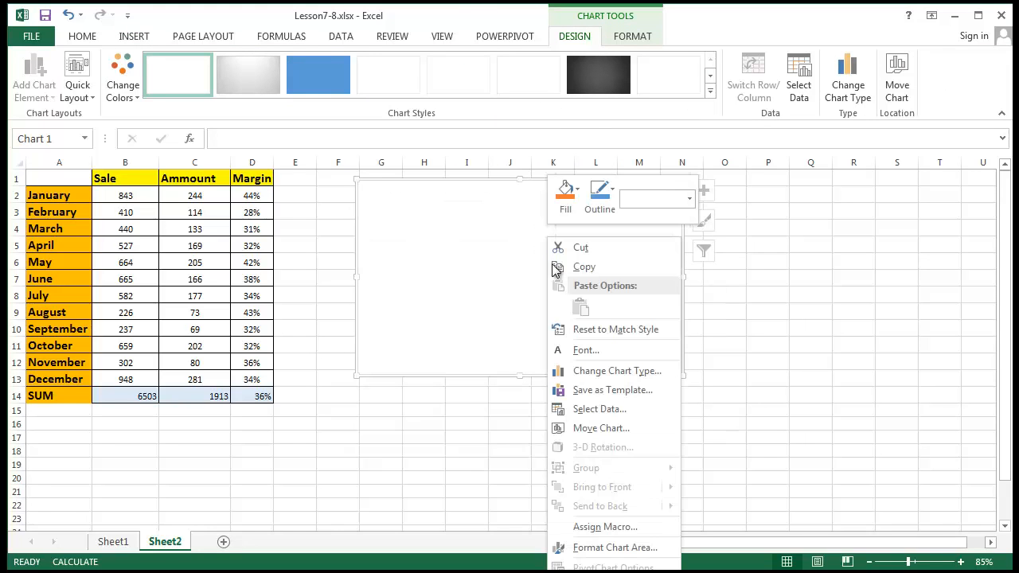
{"action": "left_click", "coordinate": [600, 409]}
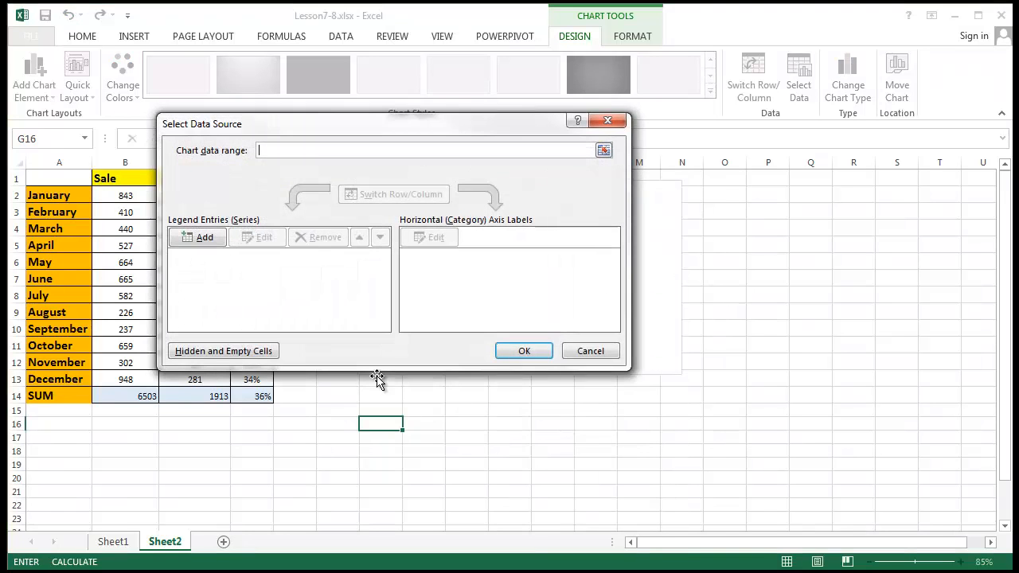
{"action": "left_click", "coordinate": [602, 152]}
{"action": "left_click_drag", "start_coordinate": [382, 114], "coordinate": [606, 51]}
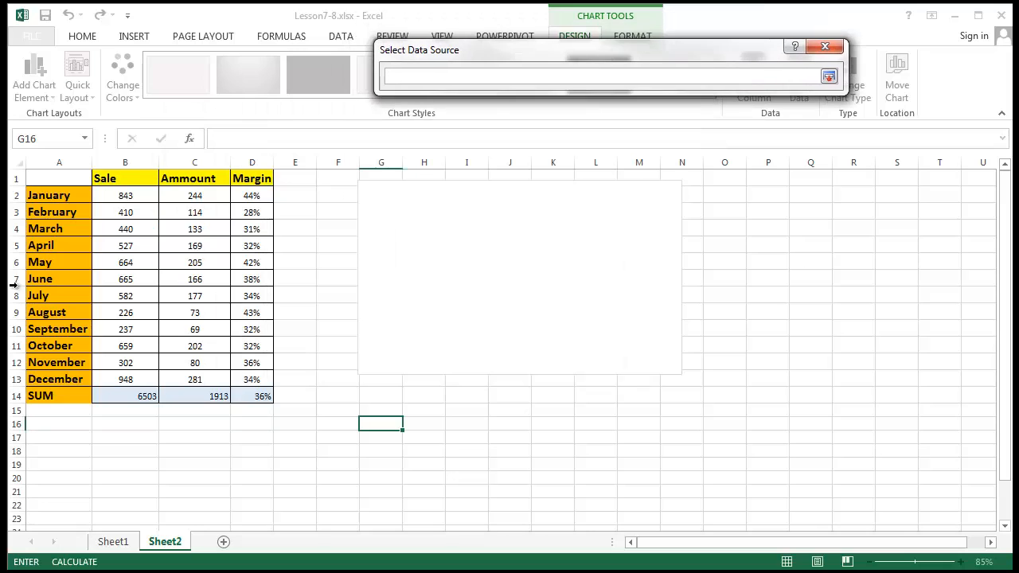
{"action": "left_click_drag", "start_coordinate": [61, 195], "coordinate": [144, 381]}
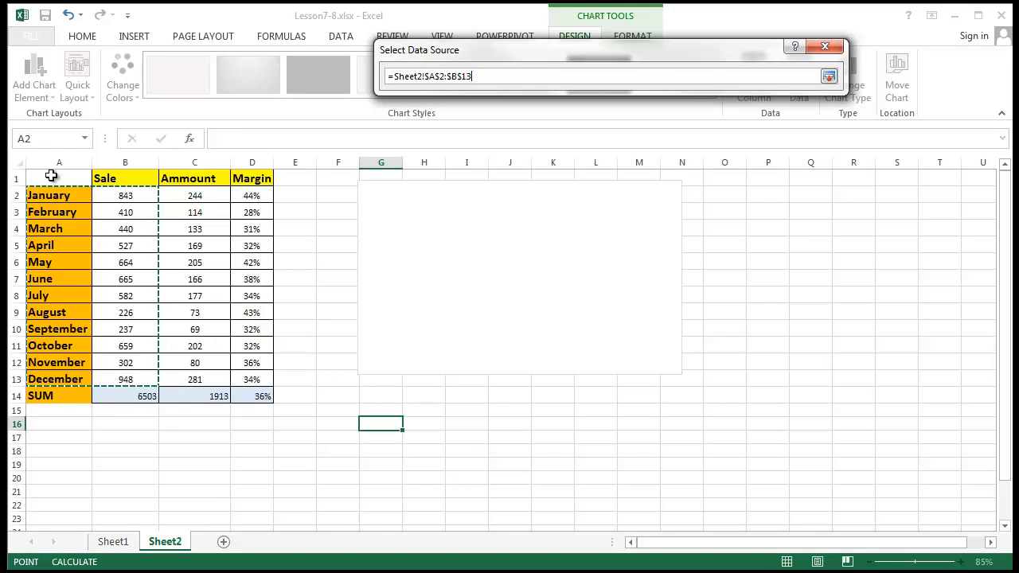
{"action": "left_click_drag", "start_coordinate": [50, 175], "coordinate": [148, 381]}
{"action": "left_click_drag", "start_coordinate": [252, 182], "coordinate": [254, 380]}
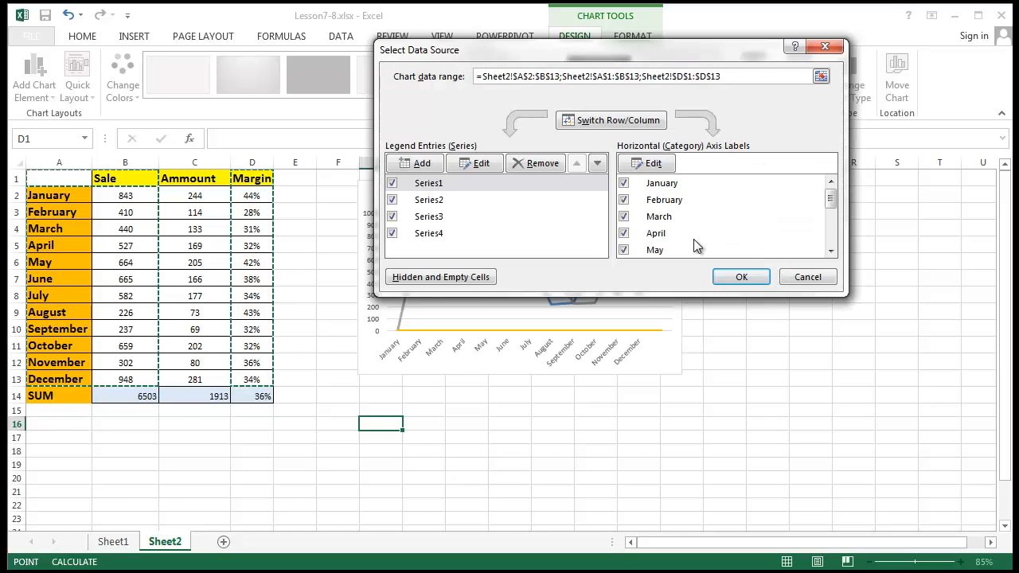
{"action": "left_click_drag", "start_coordinate": [713, 49], "coordinate": [717, 137]}
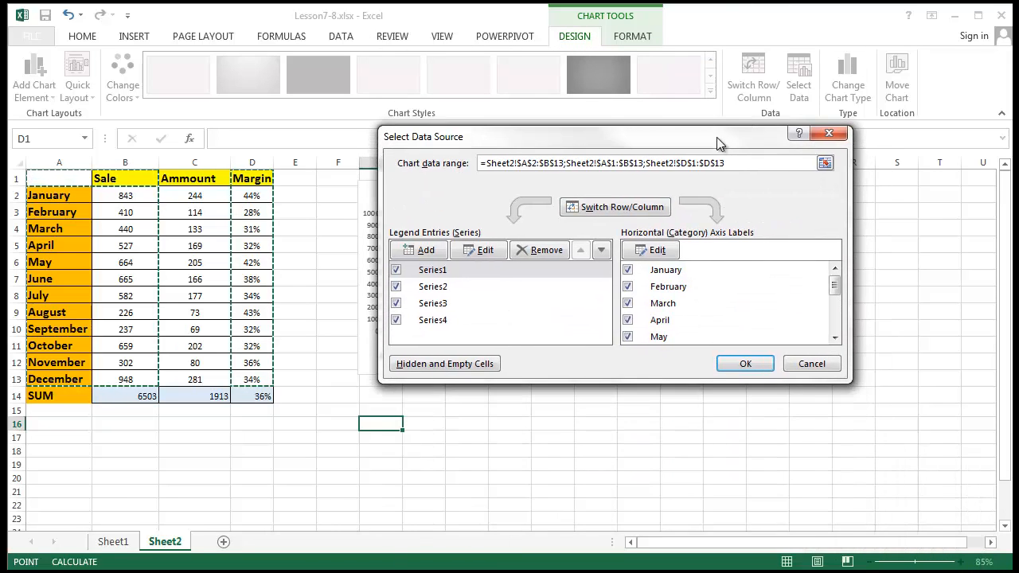
{"action": "left_click", "coordinate": [746, 363]}
{"action": "left_click", "coordinate": [766, 360]}
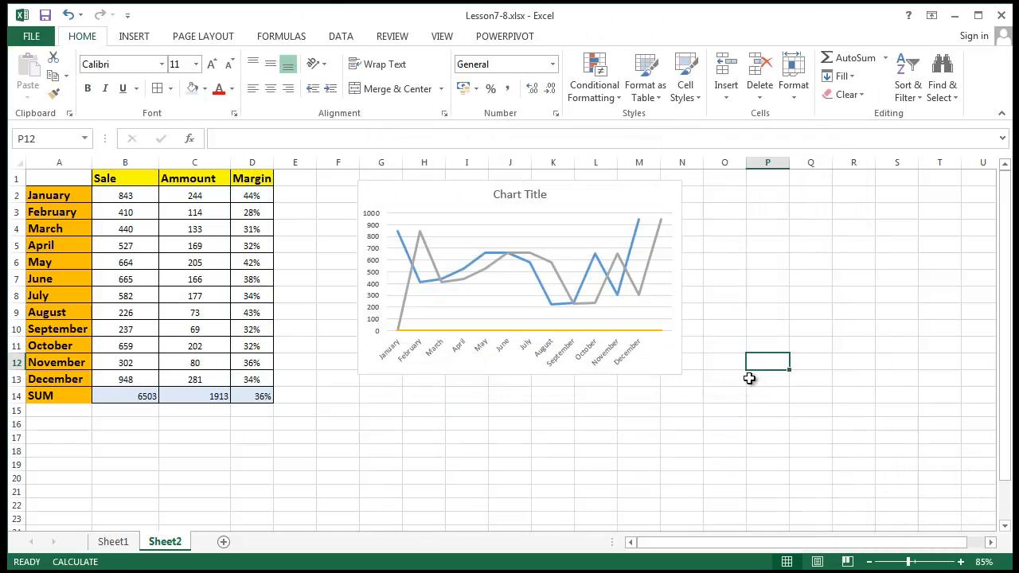
- Scroll the table and check the SUM row totals
{"action": "scroll", "coordinate": [652, 344], "scroll_direction": "up", "scroll_amount": 2, "text": "ctrl"}
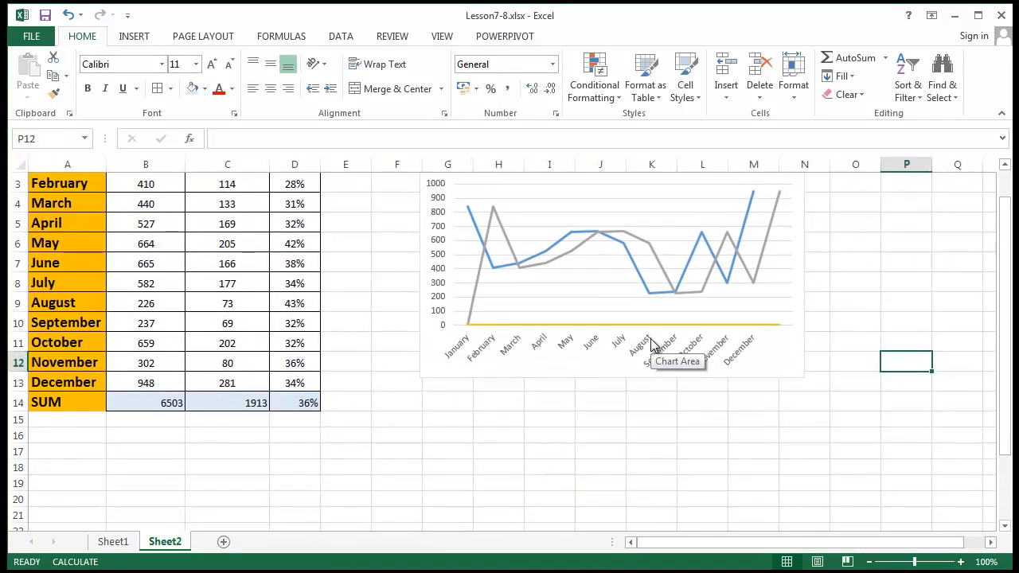
{"action": "scroll", "coordinate": [651, 345], "scroll_direction": "up", "scroll_amount": 1}
{"action": "scroll", "coordinate": [276, 304], "scroll_direction": "down", "scroll_amount": 1, "text": "ctrl"}
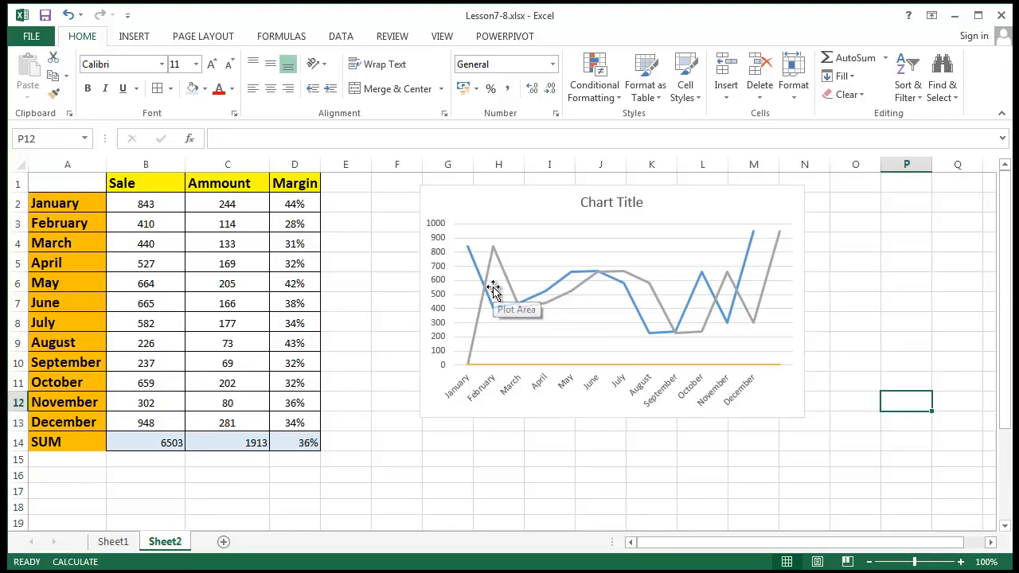
{"action": "left_click_drag", "start_coordinate": [147, 452], "coordinate": [293, 448]}
{"action": "left_click", "coordinate": [557, 489]}
- Change the chart data to A1:B14 and D1:D14, including the SUM row
{"action": "right_click", "coordinate": [560, 199]}
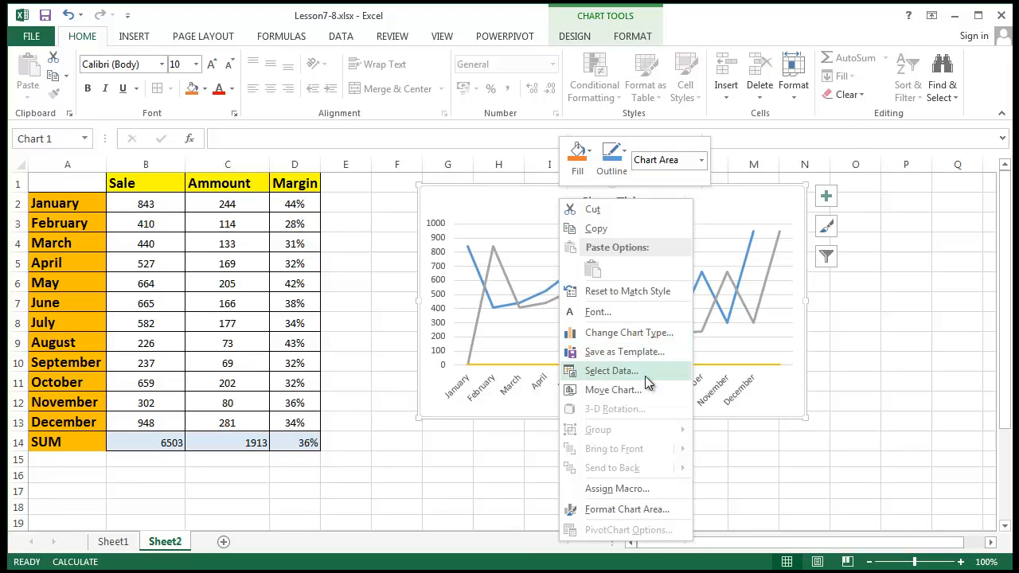
{"action": "left_click", "coordinate": [644, 373]}
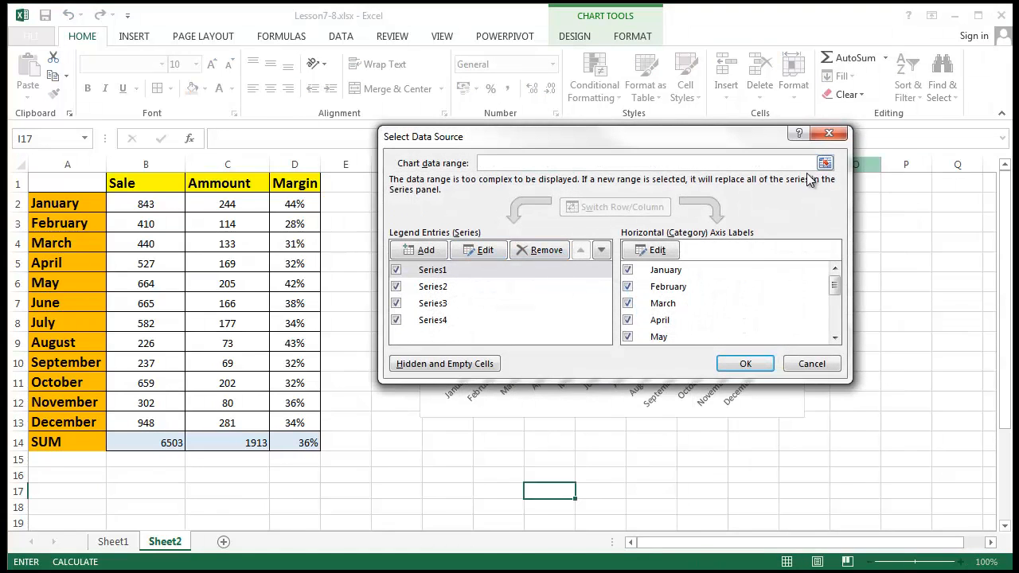
{"action": "left_click", "coordinate": [824, 162]}
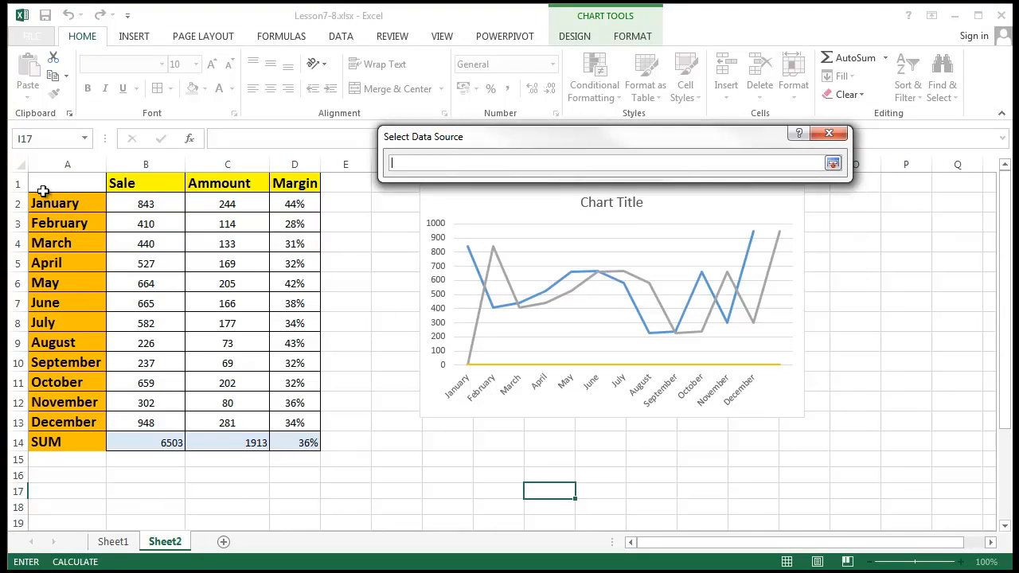
{"action": "left_click_drag", "start_coordinate": [43, 185], "coordinate": [149, 450]}
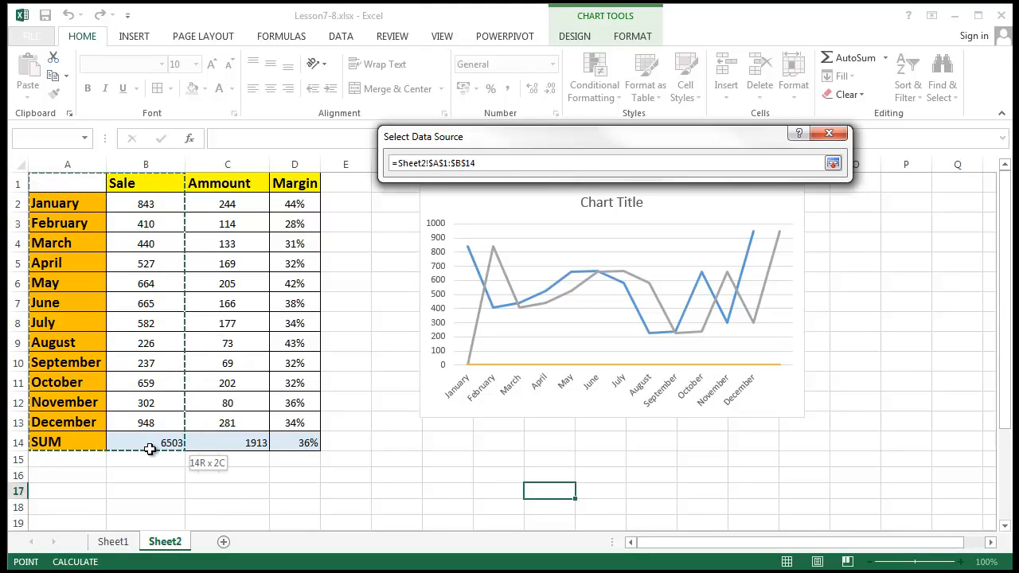
{"action": "left_click_drag", "start_coordinate": [299, 191], "coordinate": [283, 447]}
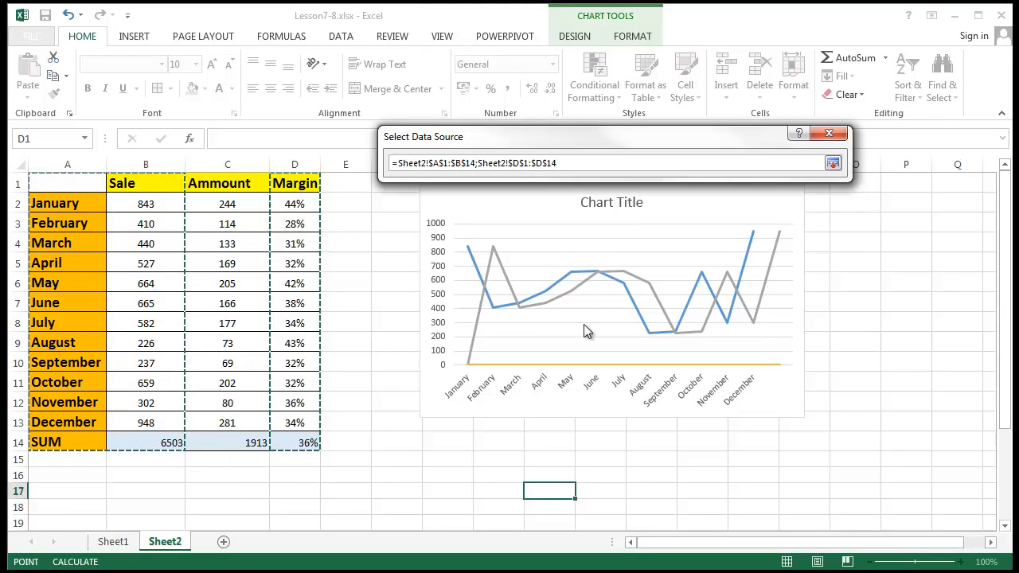
{"action": "key", "text": "Return"}
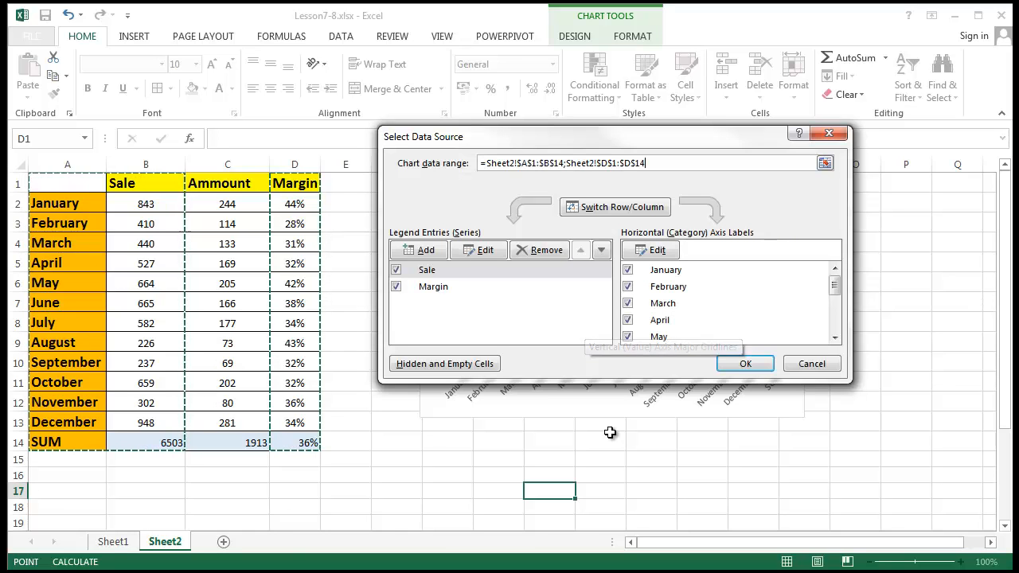
{"action": "left_click", "coordinate": [741, 362]}
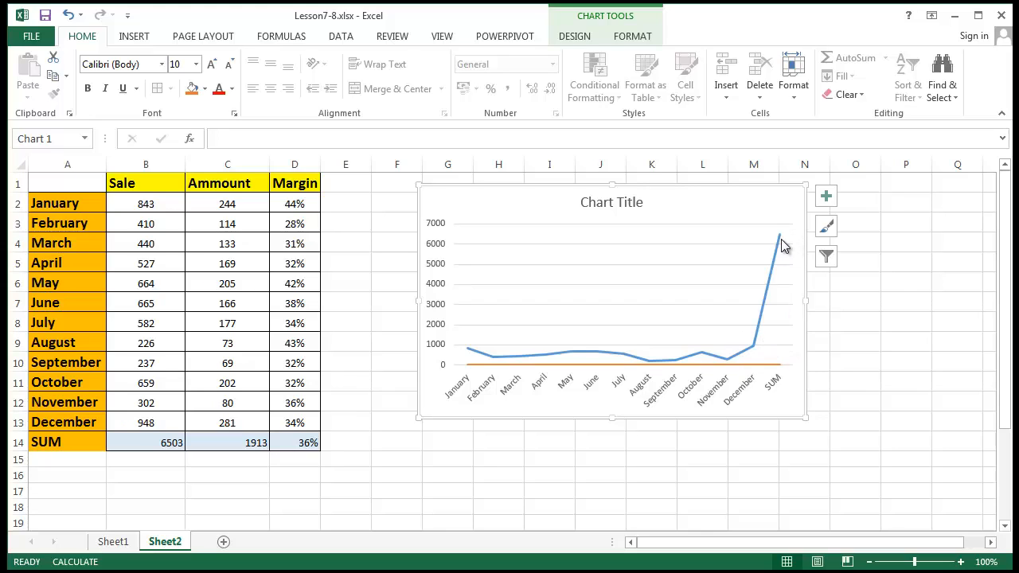
{"action": "mouse_move", "coordinate": [781, 240]}
{"action": "left_click", "coordinate": [314, 442]}
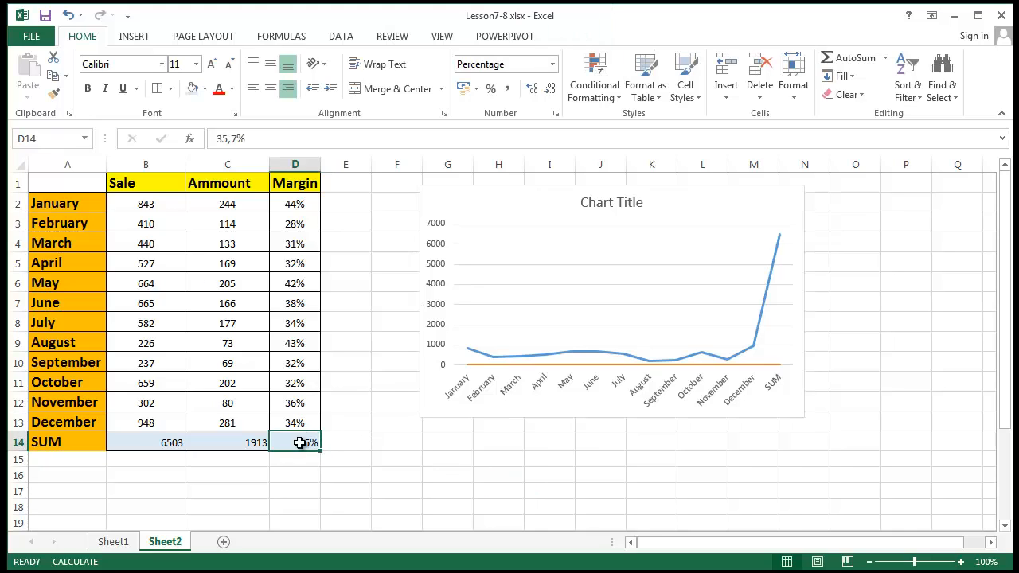
{"action": "left_click", "coordinate": [142, 454]}
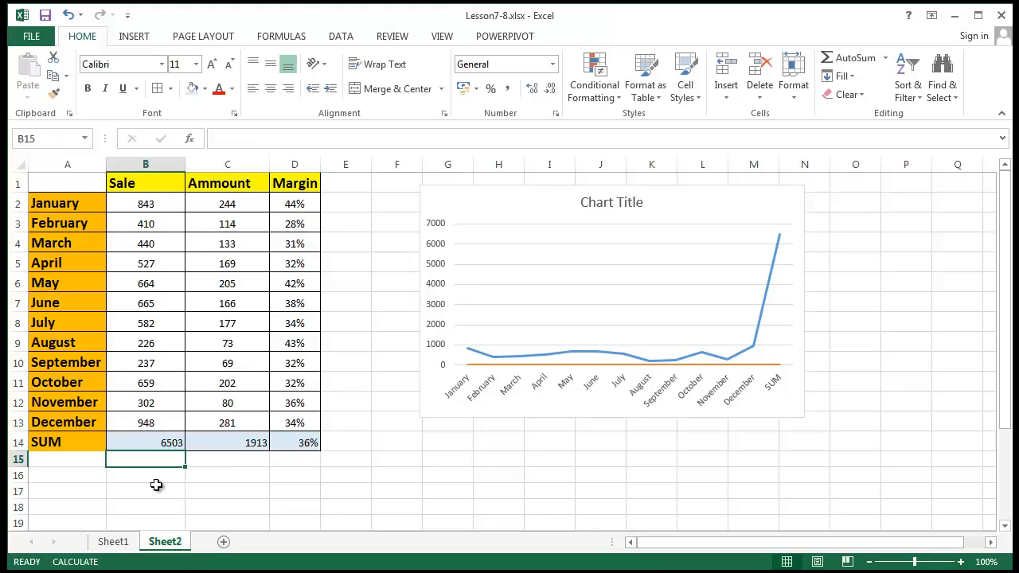
{"action": "left_click", "coordinate": [145, 444]}
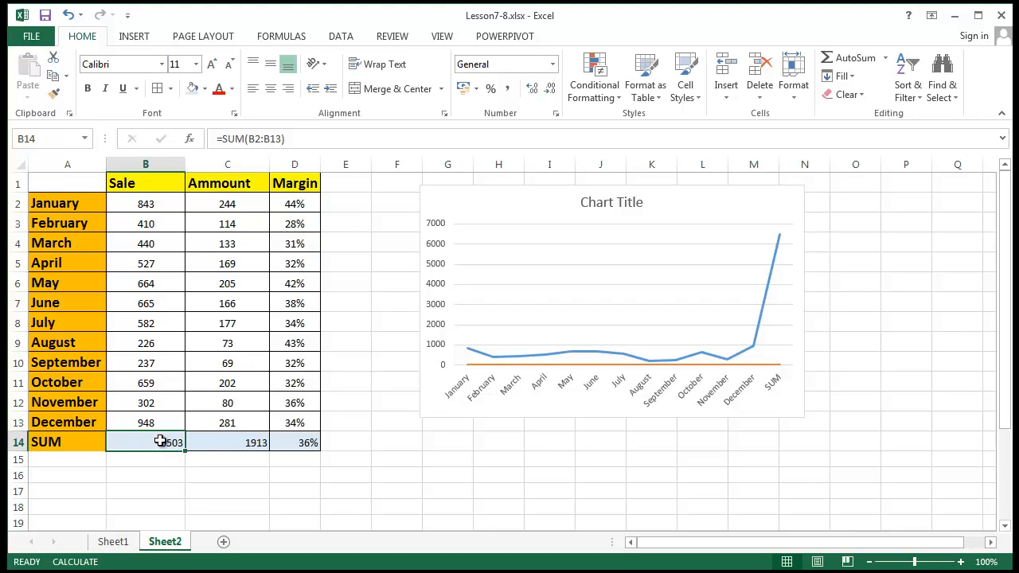
{"action": "left_click", "coordinate": [649, 473]}
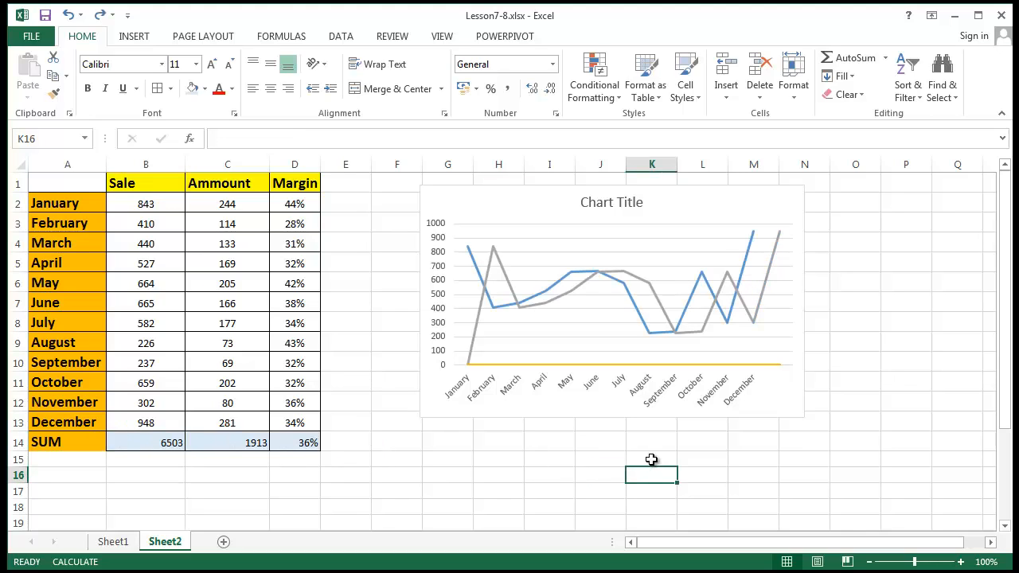
{"action": "key", "text": "ctrl+z"}
{"action": "left_click", "coordinate": [834, 409]}
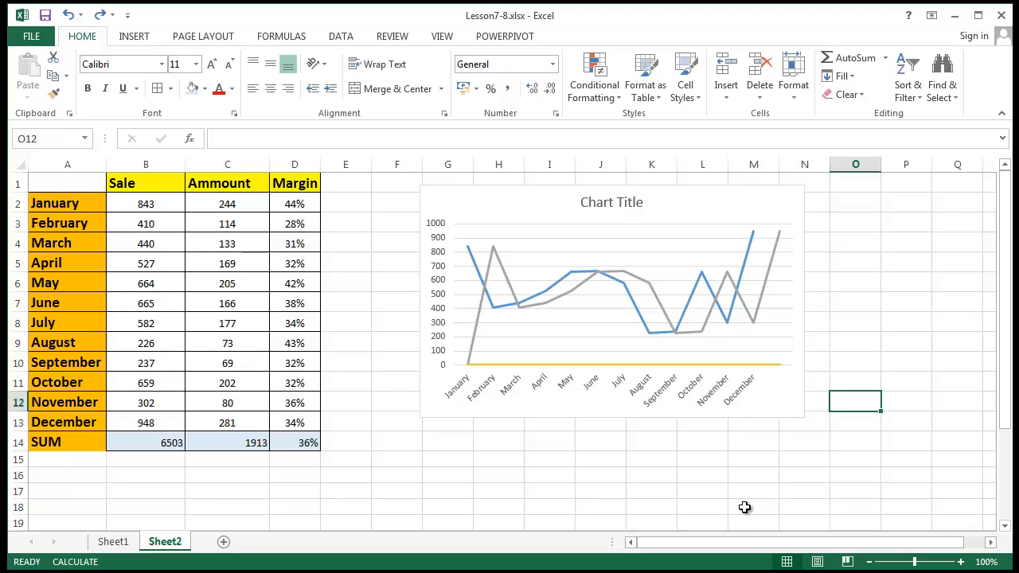
{"action": "left_click", "coordinate": [689, 300]}
{"action": "left_click", "coordinate": [672, 249]}
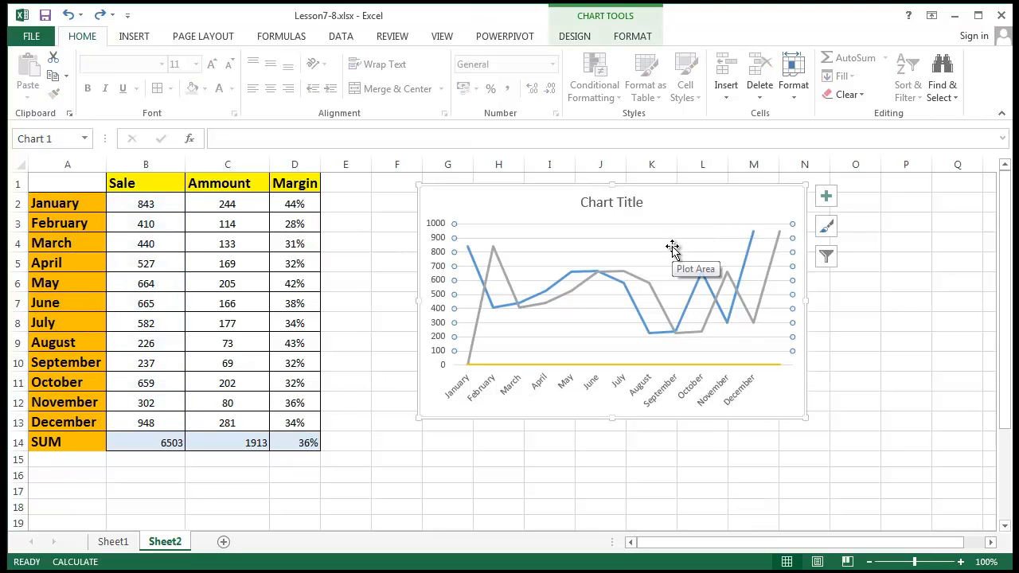
{"action": "left_click", "coordinate": [852, 325]}
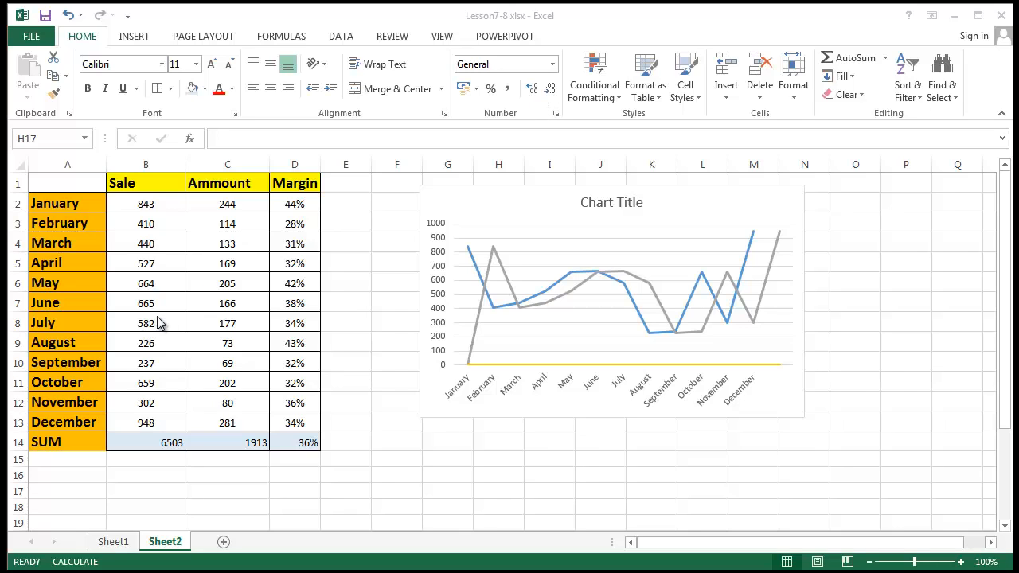
- In Select Data, rename Series1 to Sale
{"action": "left_click", "coordinate": [548, 195]}
{"action": "right_click", "coordinate": [549, 204]}
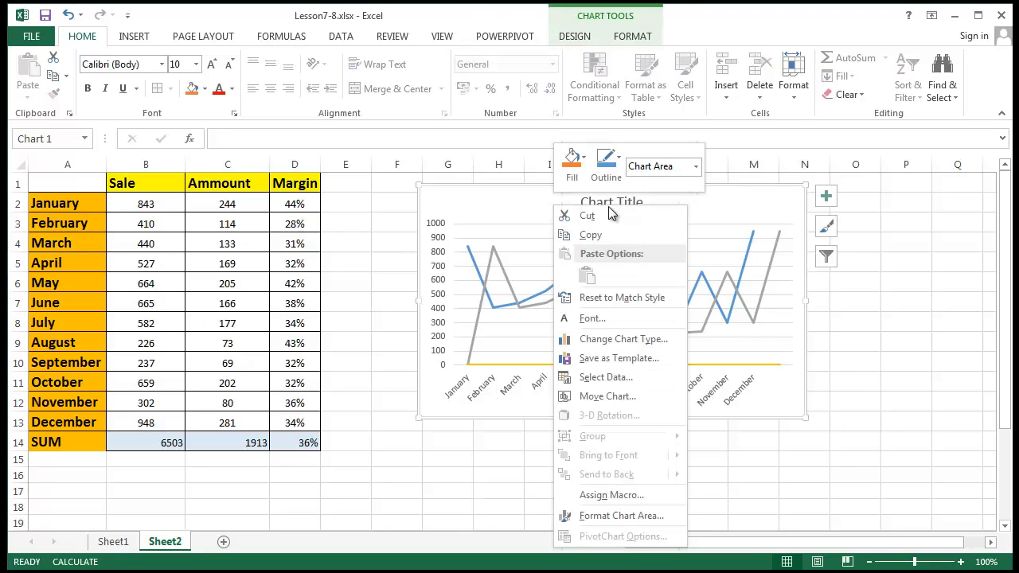
{"action": "left_click", "coordinate": [633, 378]}
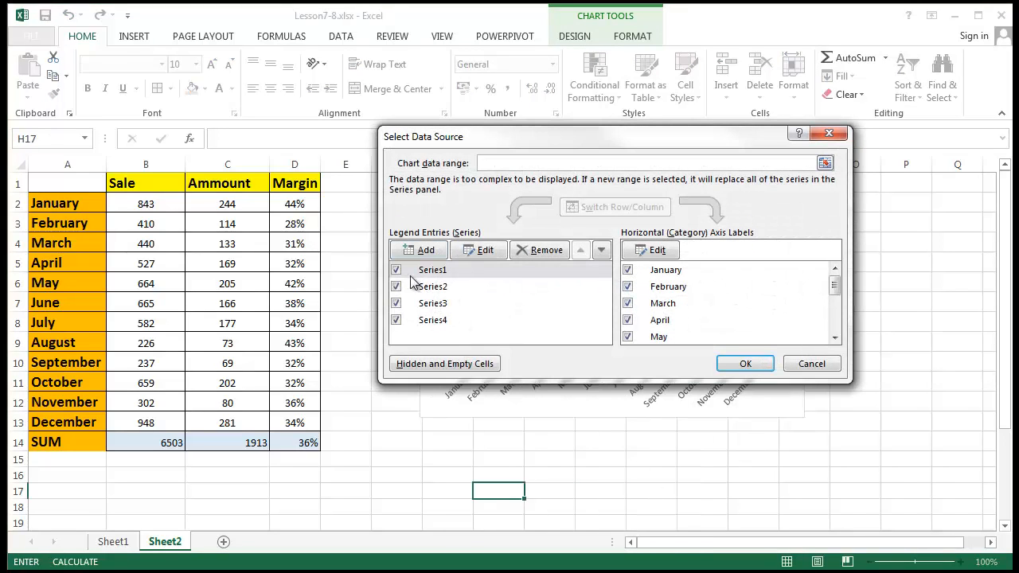
{"action": "left_click_drag", "start_coordinate": [483, 139], "coordinate": [501, 463]}
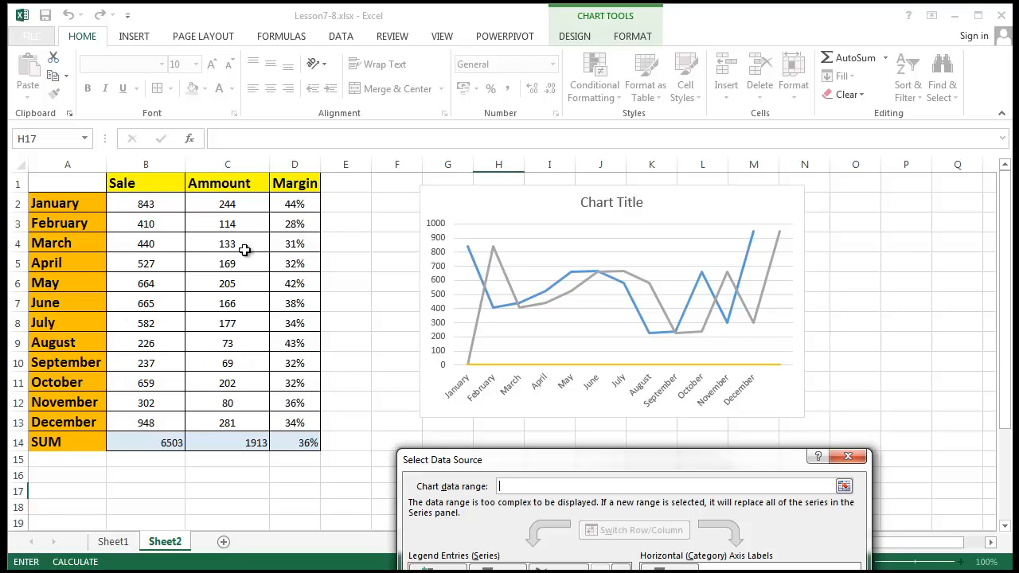
{"action": "left_click_drag", "start_coordinate": [560, 464], "coordinate": [620, 149]}
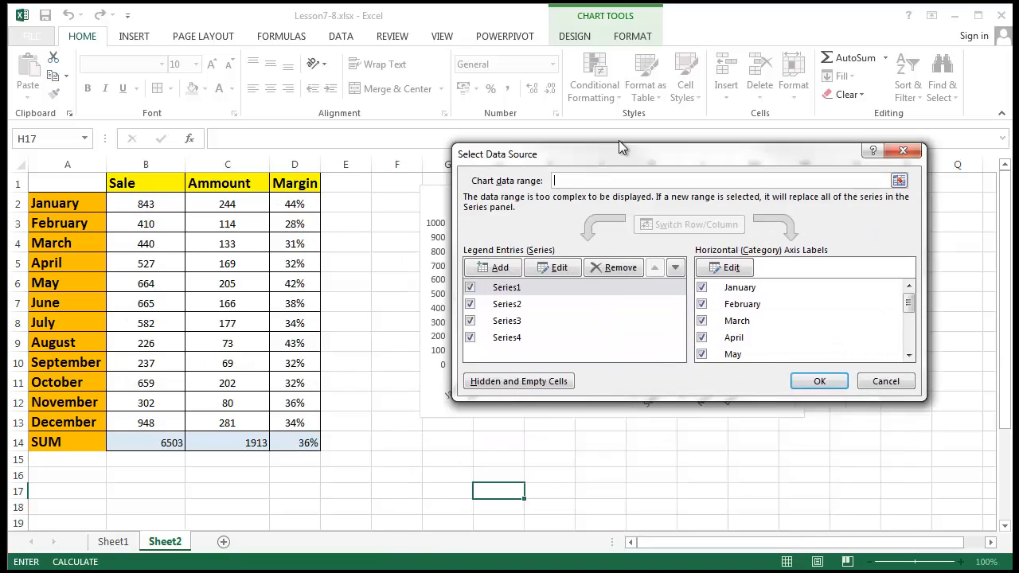
{"action": "left_click", "coordinate": [519, 296]}
{"action": "left_click", "coordinate": [532, 328]}
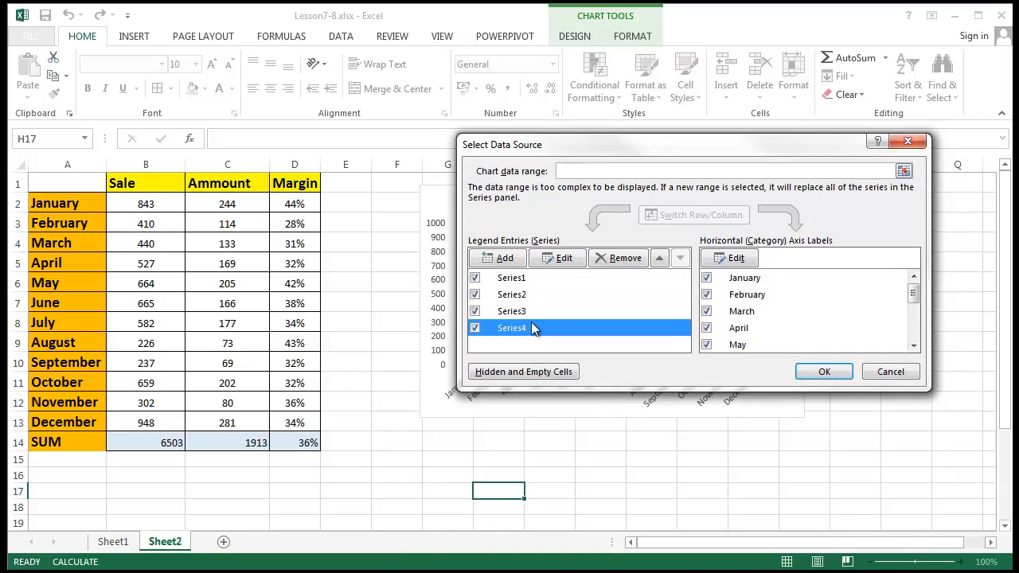
{"action": "left_click", "coordinate": [546, 277]}
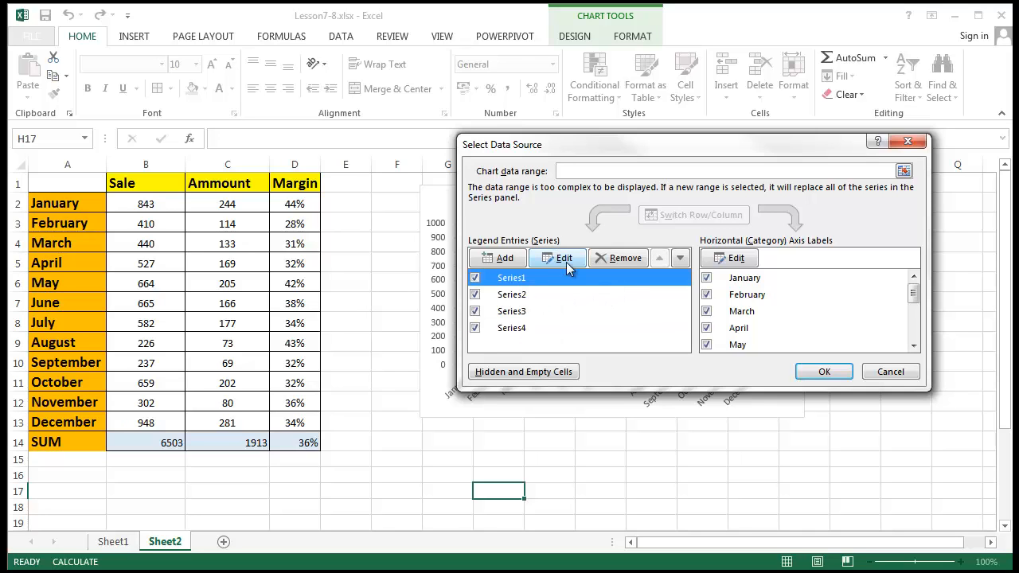
{"action": "left_click", "coordinate": [564, 259]}
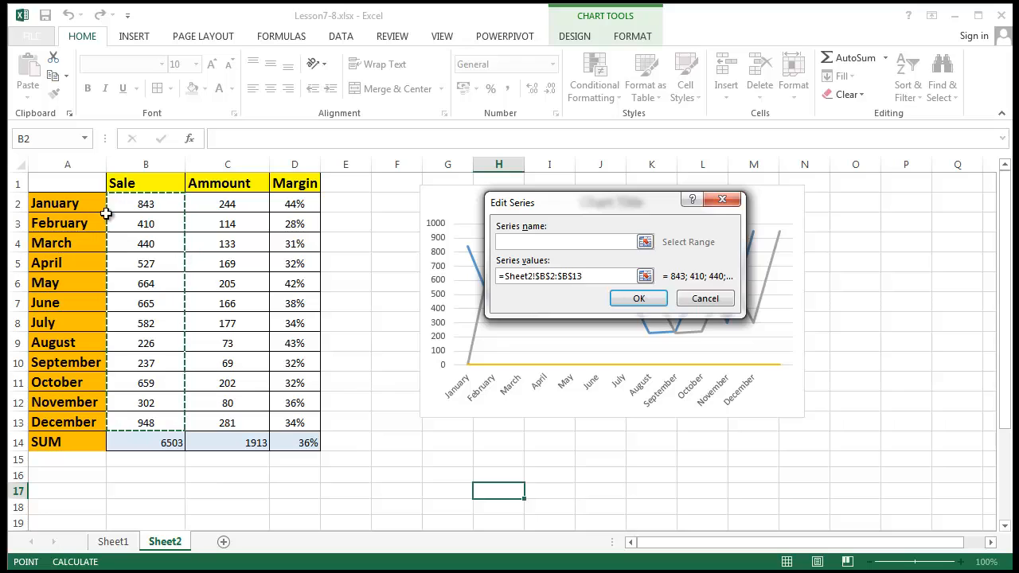
{"action": "left_click", "coordinate": [548, 246]}
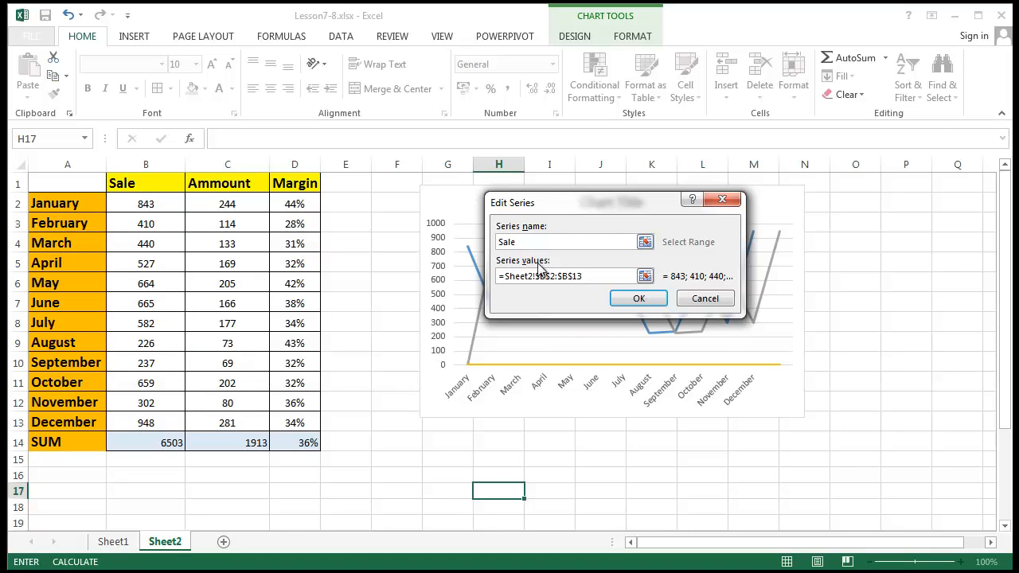
{"action": "left_click", "coordinate": [649, 298]}
- Remove Series2 and Series3 from the chart
{"action": "left_click", "coordinate": [555, 298]}
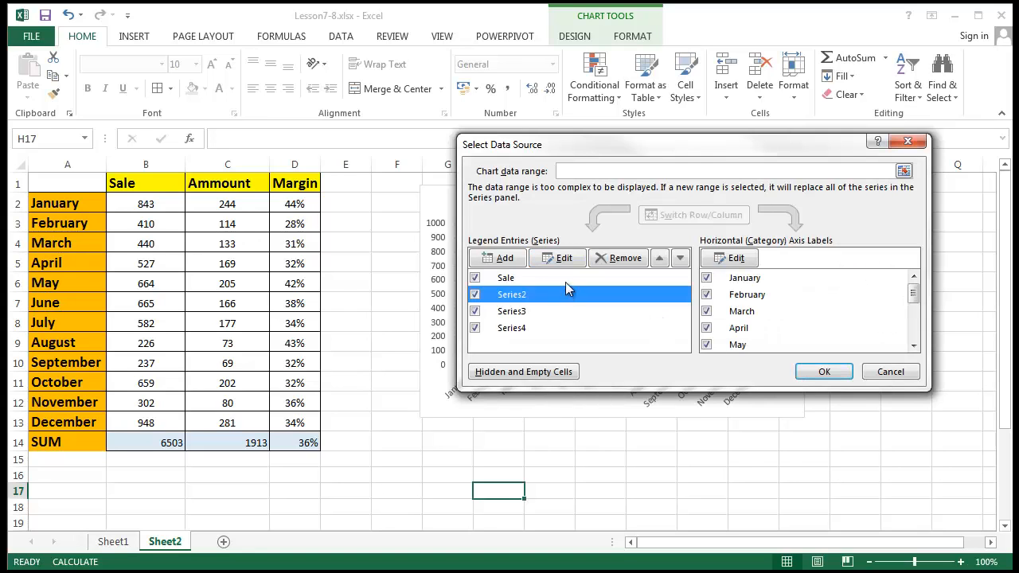
{"action": "left_click", "coordinate": [566, 259]}
{"action": "left_click", "coordinate": [597, 273]}
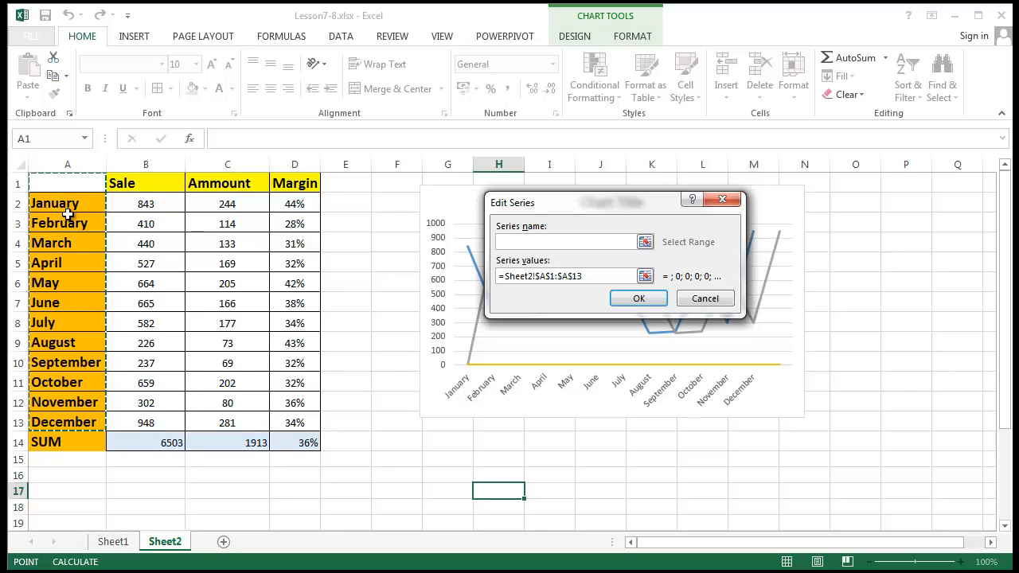
{"action": "left_click", "coordinate": [705, 299]}
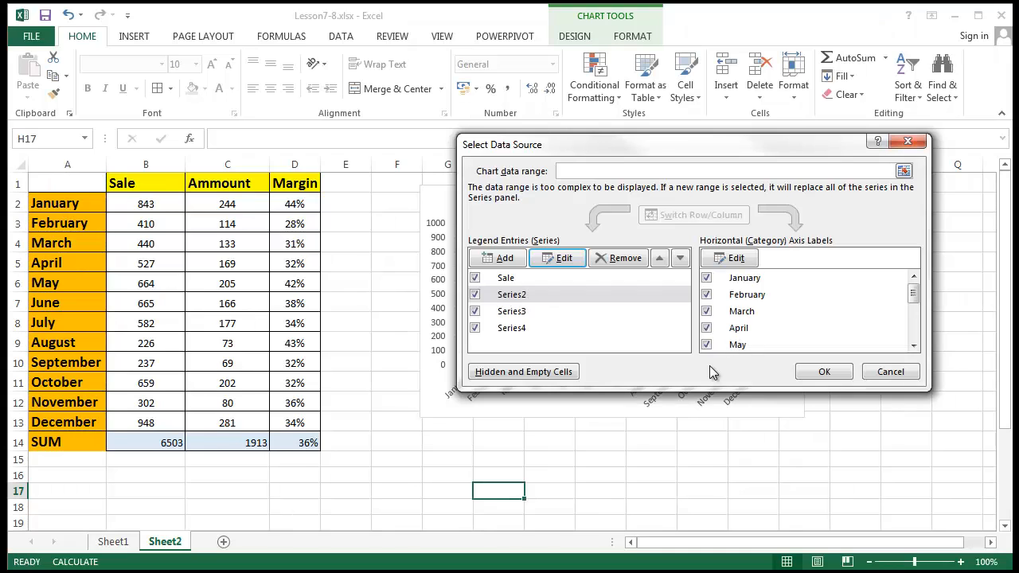
{"action": "left_click_drag", "start_coordinate": [915, 298], "coordinate": [919, 257]}
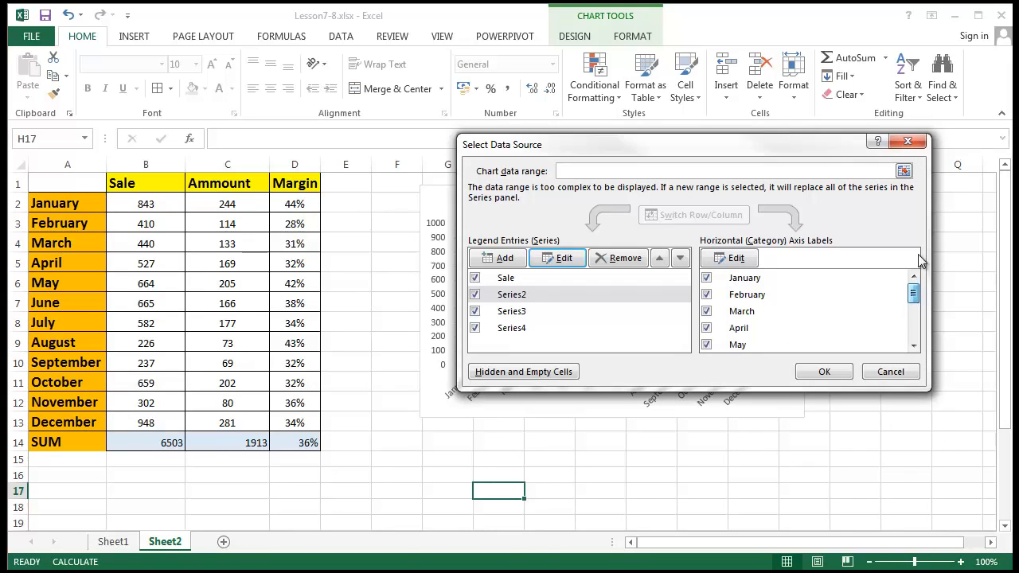
{"action": "left_click", "coordinate": [474, 295]}
{"action": "left_click", "coordinate": [611, 259]}
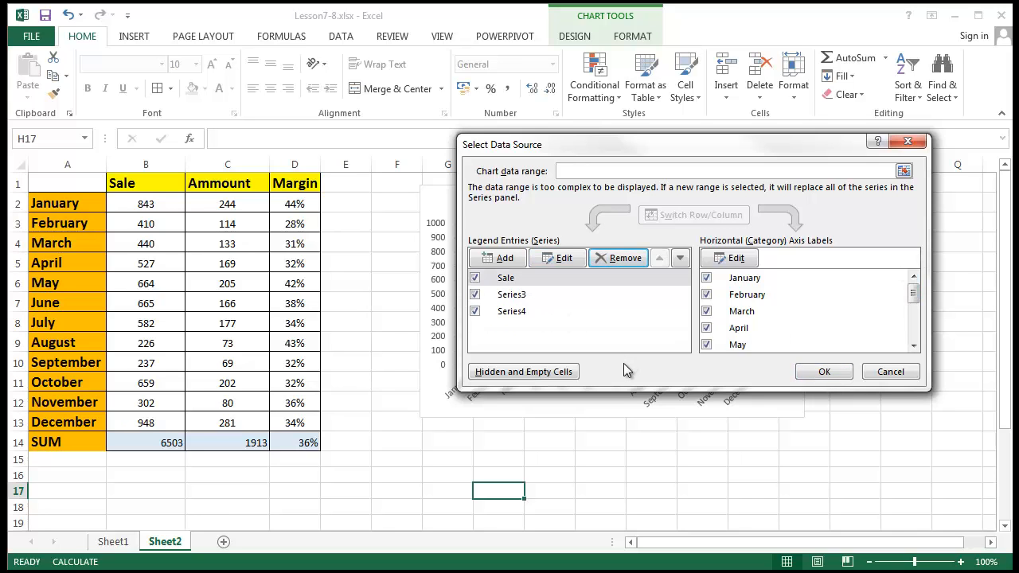
{"action": "left_click", "coordinate": [573, 261]}
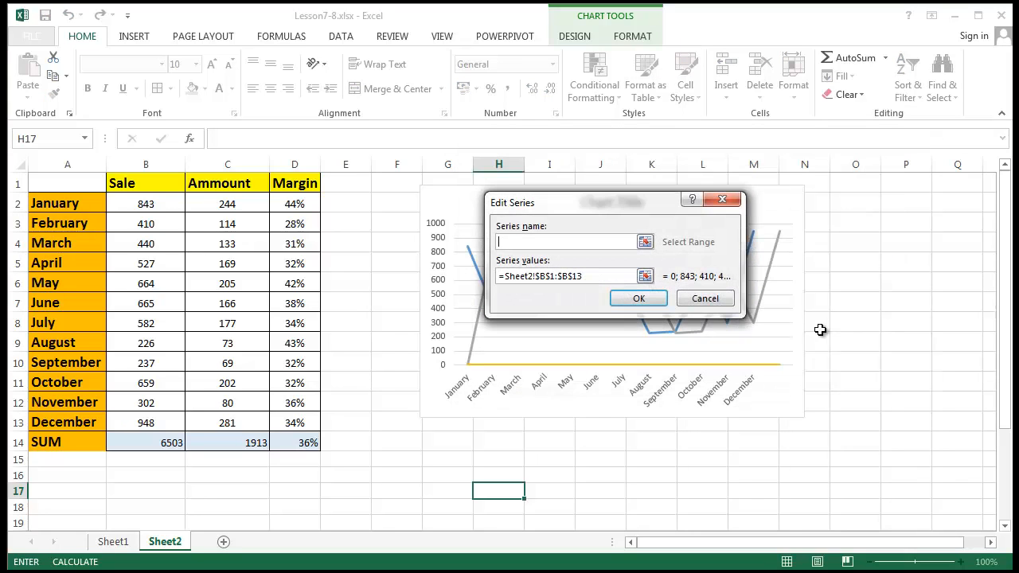
{"action": "left_click", "coordinate": [593, 271]}
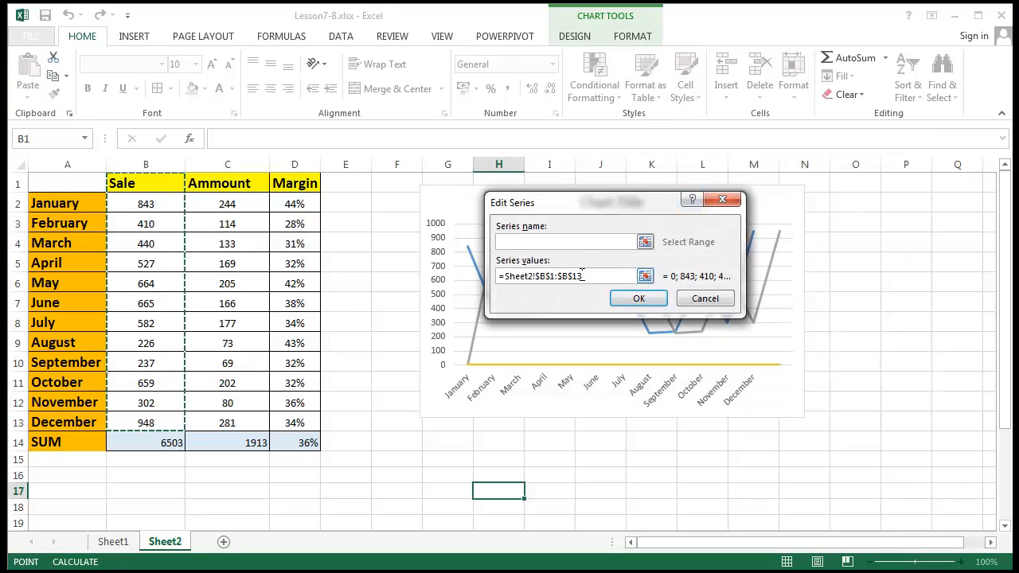
{"action": "left_click", "coordinate": [730, 303]}
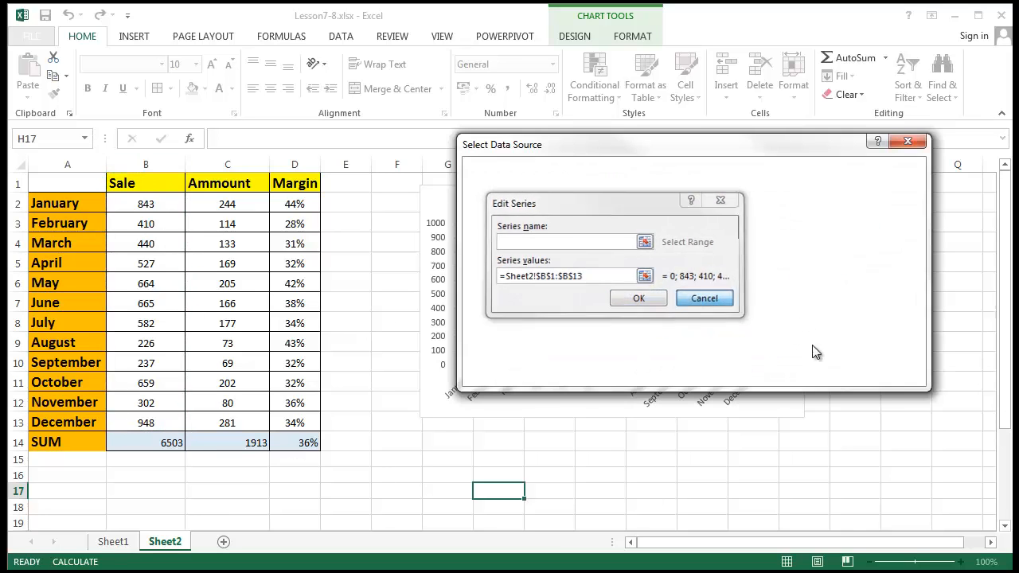
{"action": "left_click", "coordinate": [625, 265]}
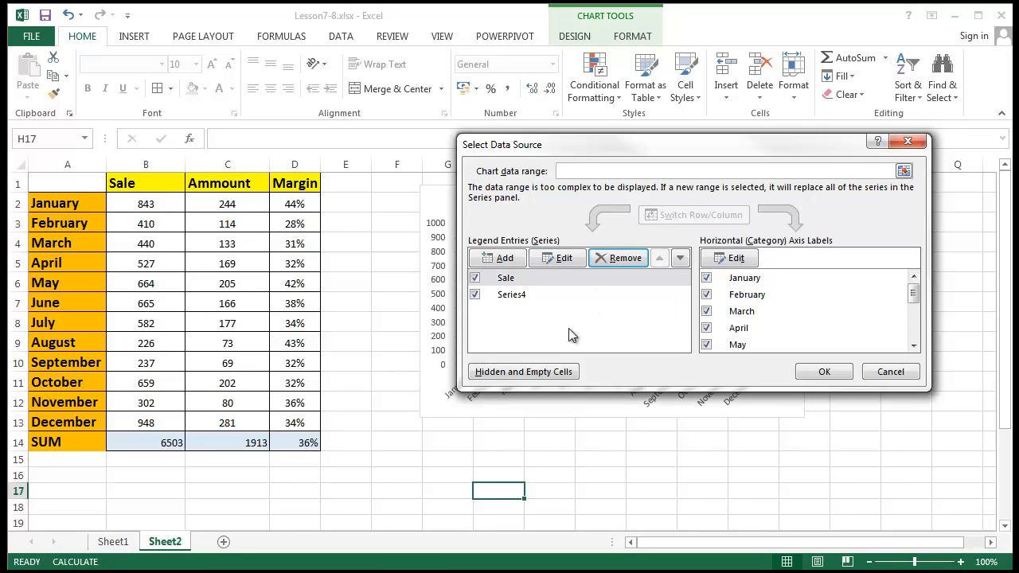
- Point Series4's values at D2:D13, name it Margin, and apply the changes
{"action": "left_click", "coordinate": [535, 297]}
{"action": "left_click", "coordinate": [563, 259]}
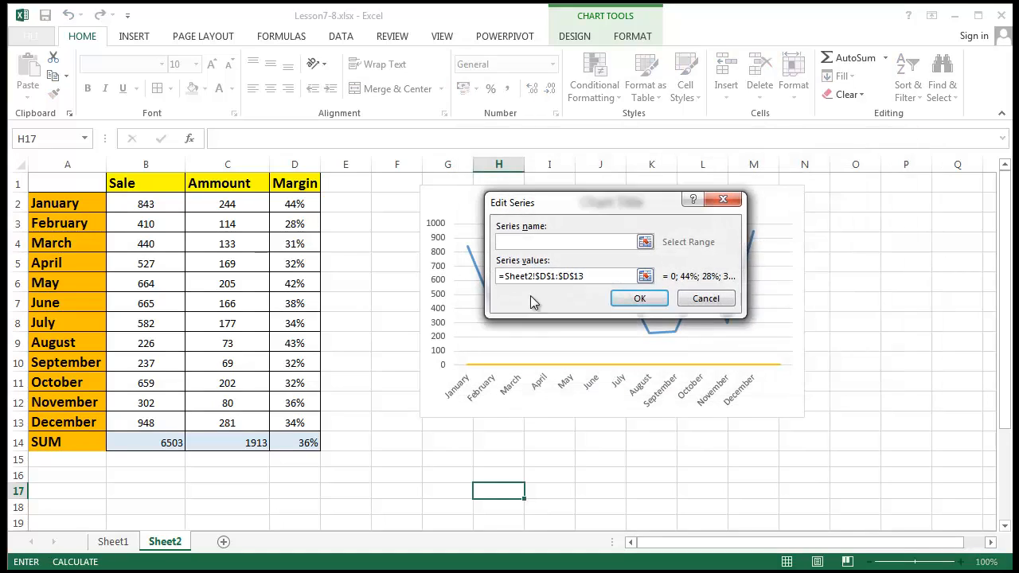
{"action": "left_click", "coordinate": [602, 274]}
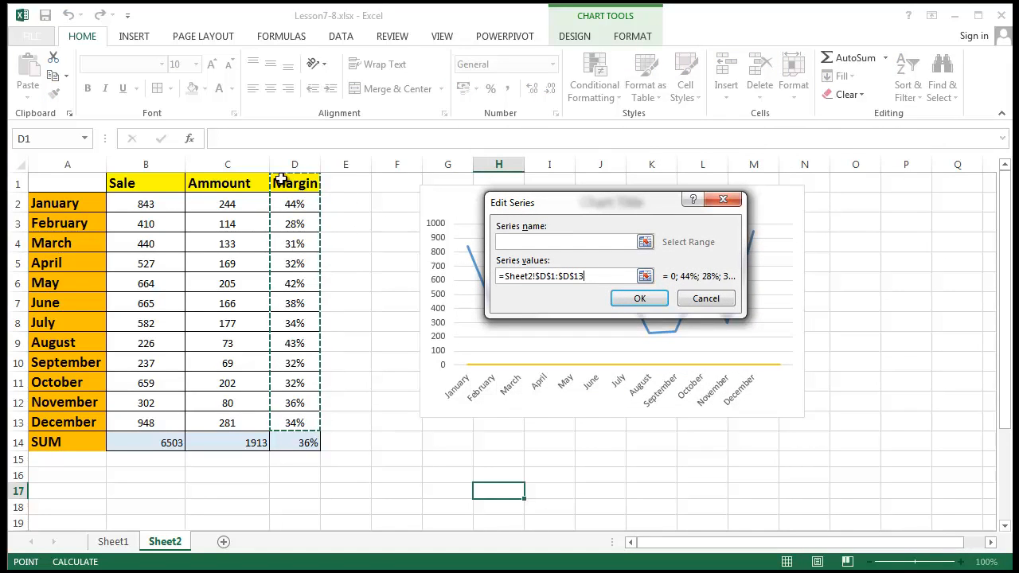
{"action": "left_click_drag", "start_coordinate": [601, 275], "coordinate": [481, 271]}
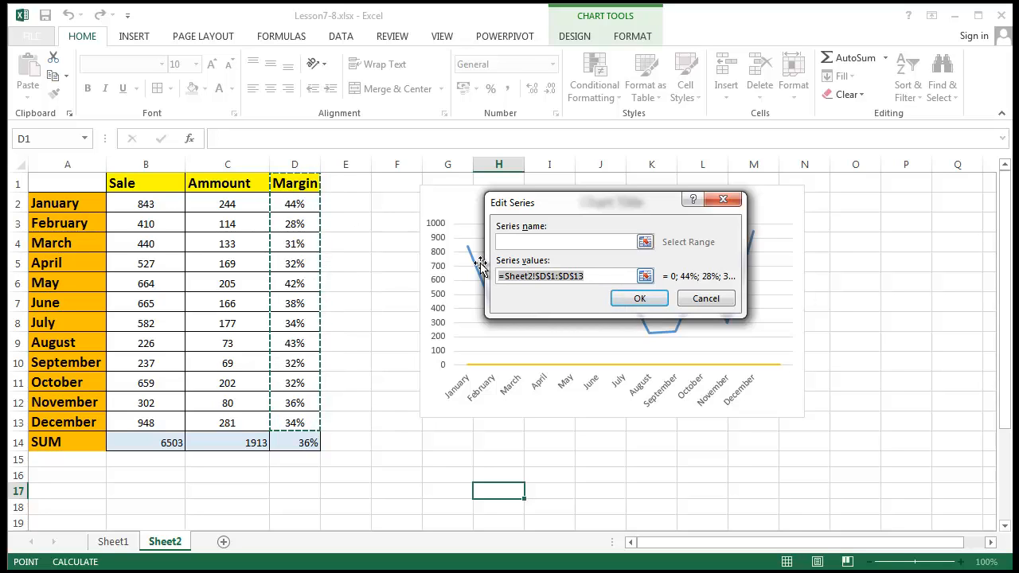
{"action": "key", "text": "BackSpace"}
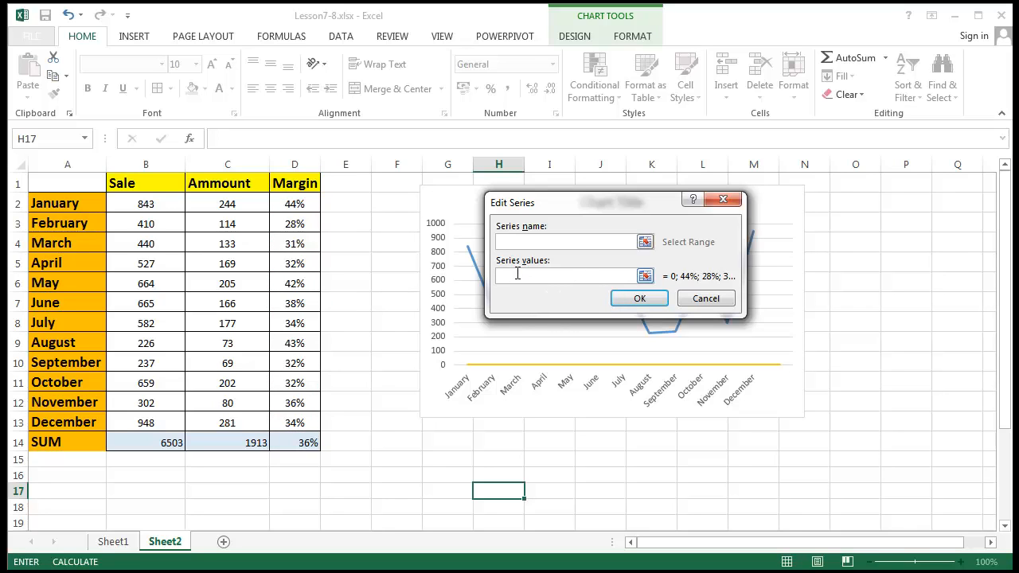
{"action": "left_click_drag", "start_coordinate": [306, 201], "coordinate": [296, 424]}
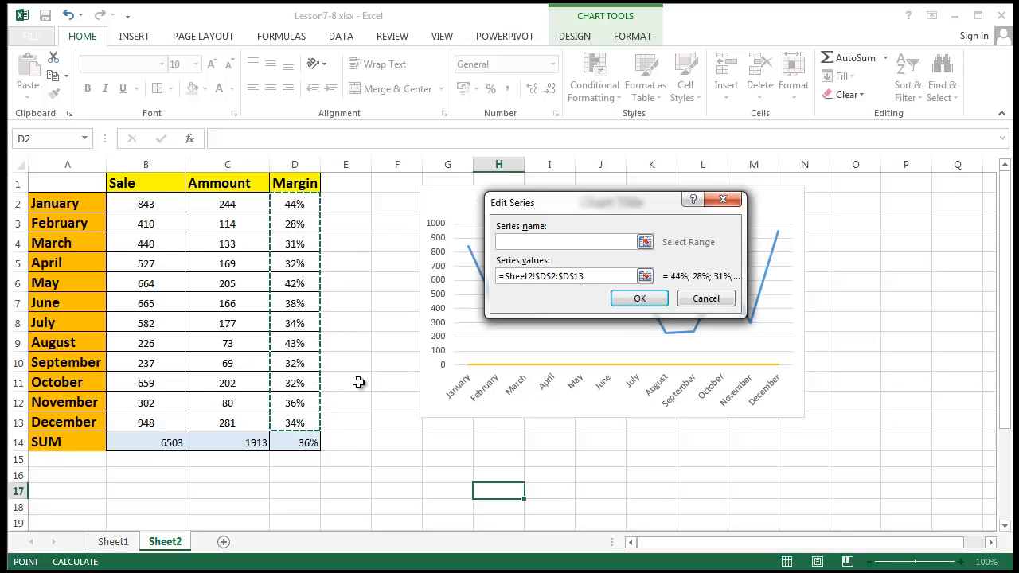
{"action": "left_click", "coordinate": [584, 242]}
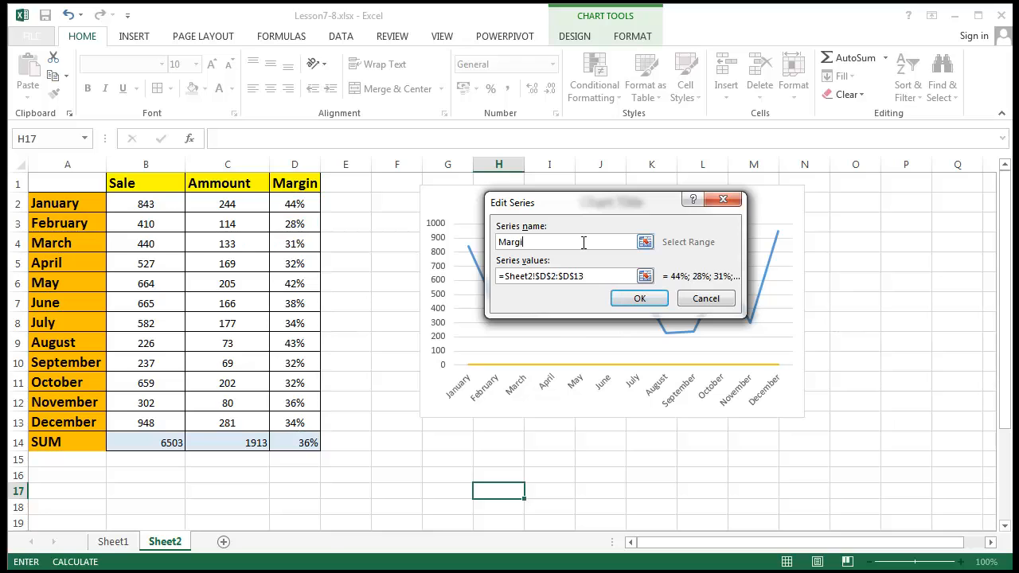
{"action": "left_click", "coordinate": [638, 301]}
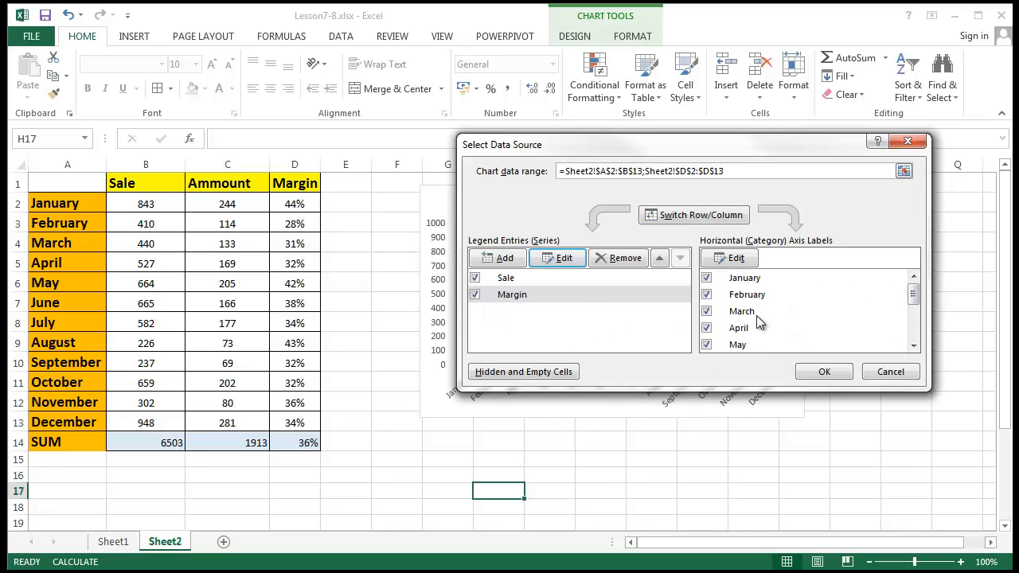
{"action": "left_click_drag", "start_coordinate": [913, 294], "coordinate": [913, 330]}
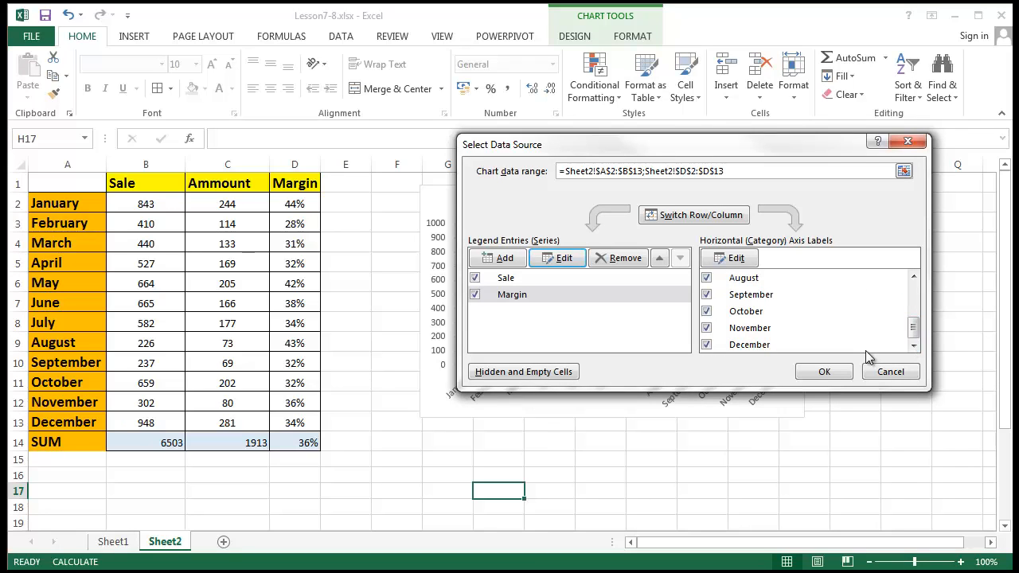
{"action": "left_click", "coordinate": [834, 377]}
- Nudge the chart slightly lower and check the Sale figures in column B
{"action": "left_click", "coordinate": [756, 519]}
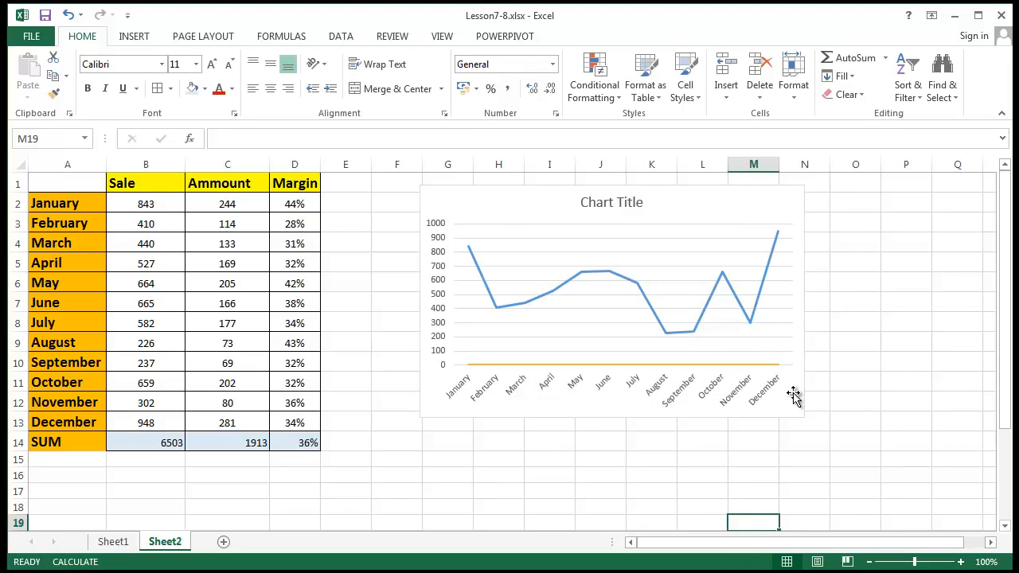
{"action": "left_click_drag", "start_coordinate": [725, 205], "coordinate": [724, 228]}
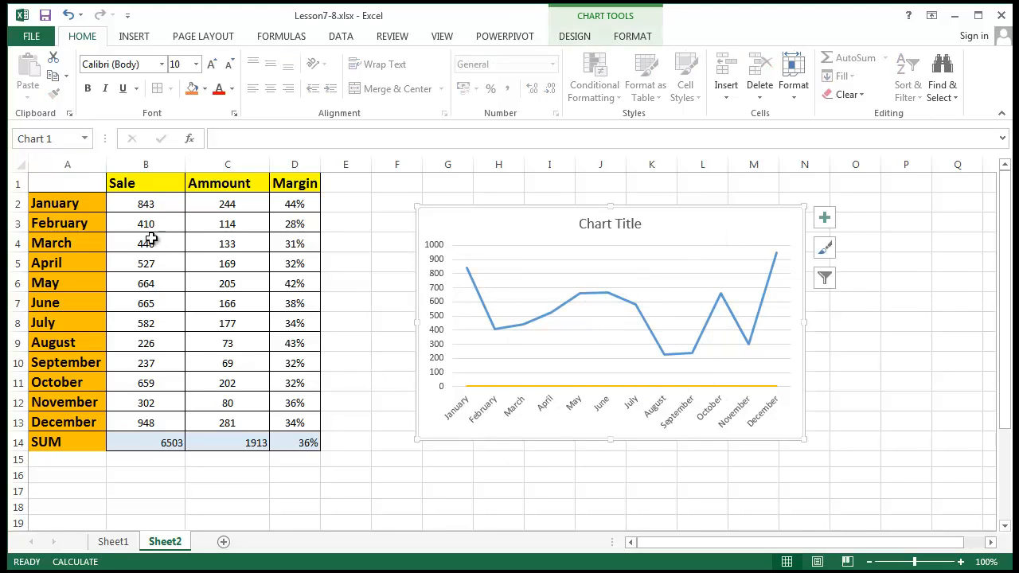
{"action": "left_click_drag", "start_coordinate": [163, 203], "coordinate": [149, 442]}
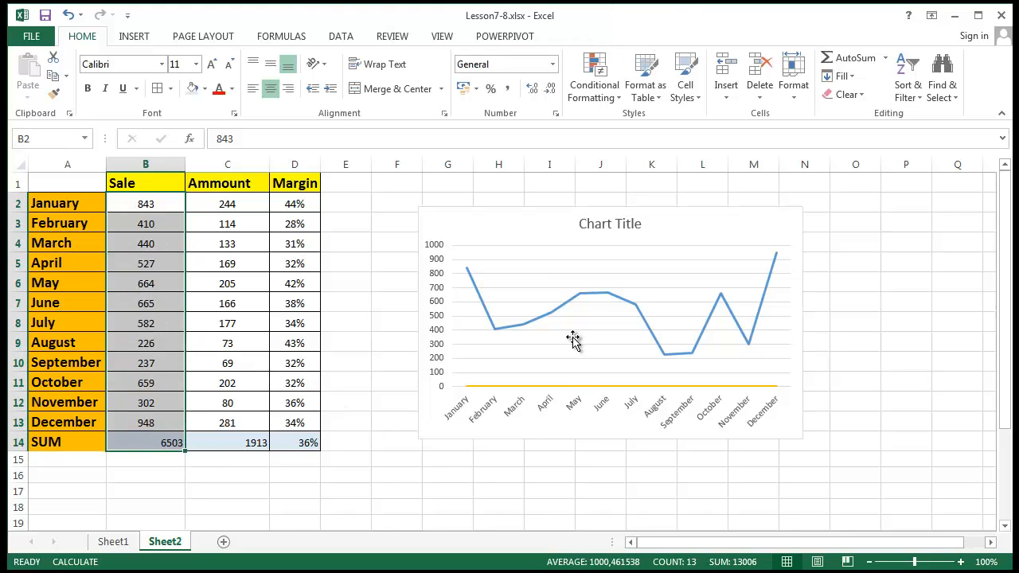
{"action": "left_click", "coordinate": [490, 505]}
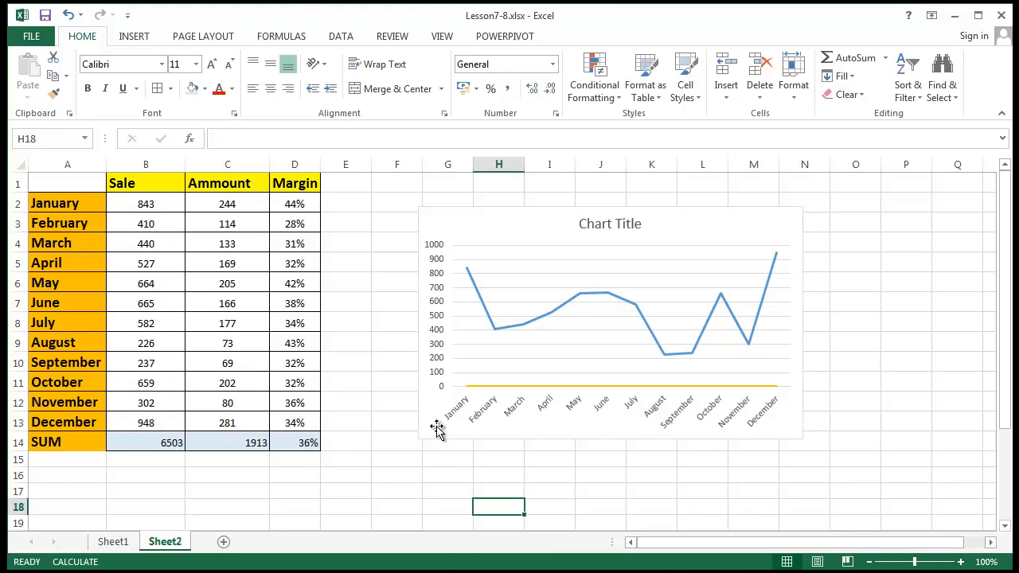
- Inspect the chart's vertical axis, then return to cell E2 beside the Margin values
{"action": "left_click", "coordinate": [437, 263]}
{"action": "left_click", "coordinate": [430, 485]}
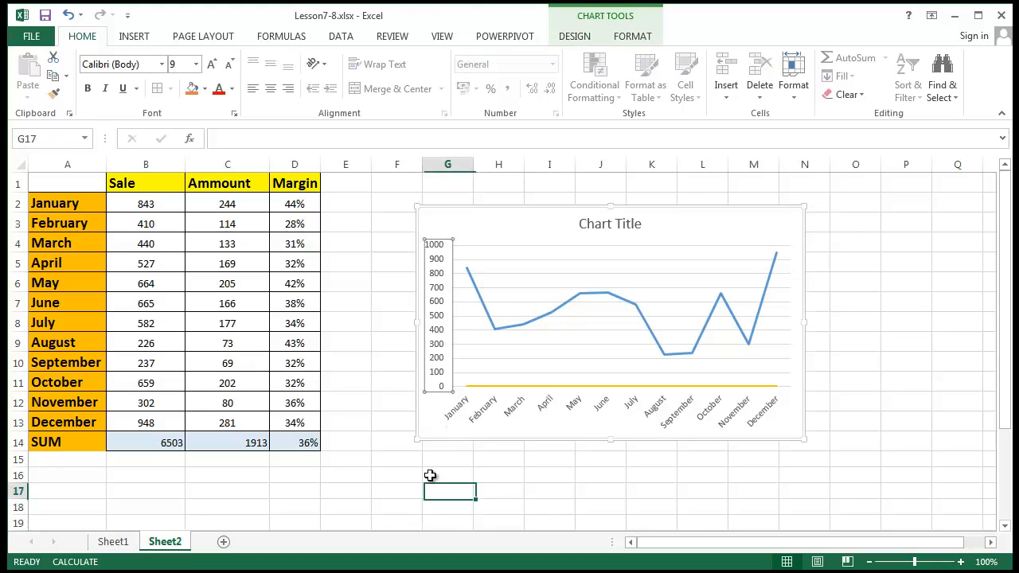
{"action": "left_click", "coordinate": [438, 387]}
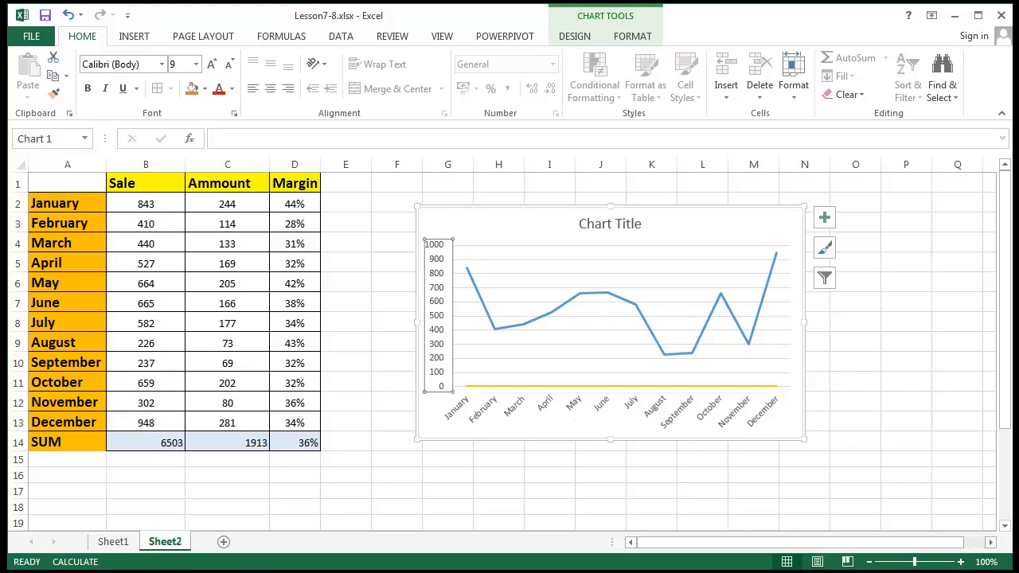
{"action": "left_click", "coordinate": [294, 203]}
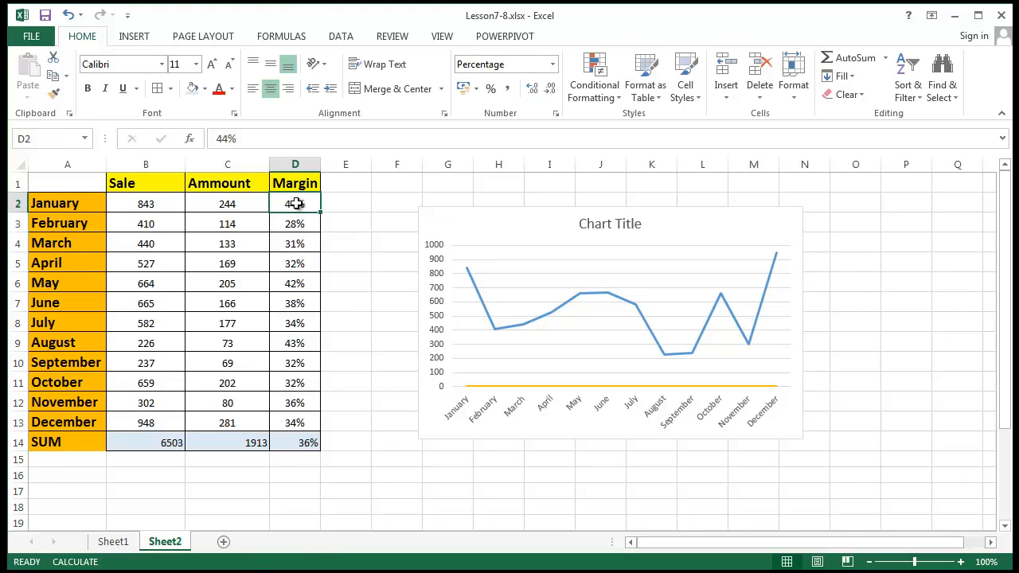
{"action": "left_click", "coordinate": [356, 195]}
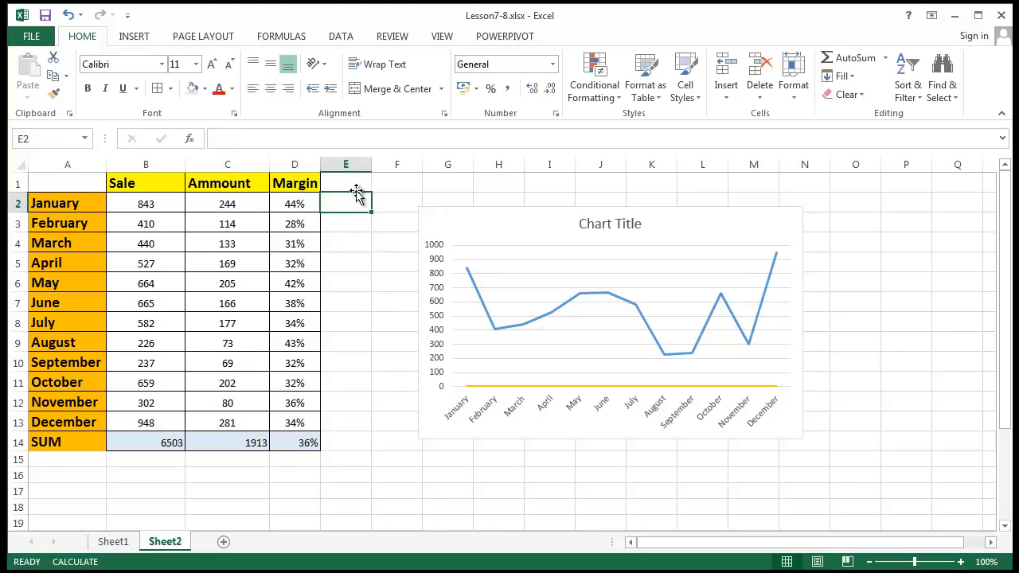
- Enter 0-1 in E2, format Margin D2:D14 as General, and shift the chart up-left
{"action": "type", "text": "0-1"}
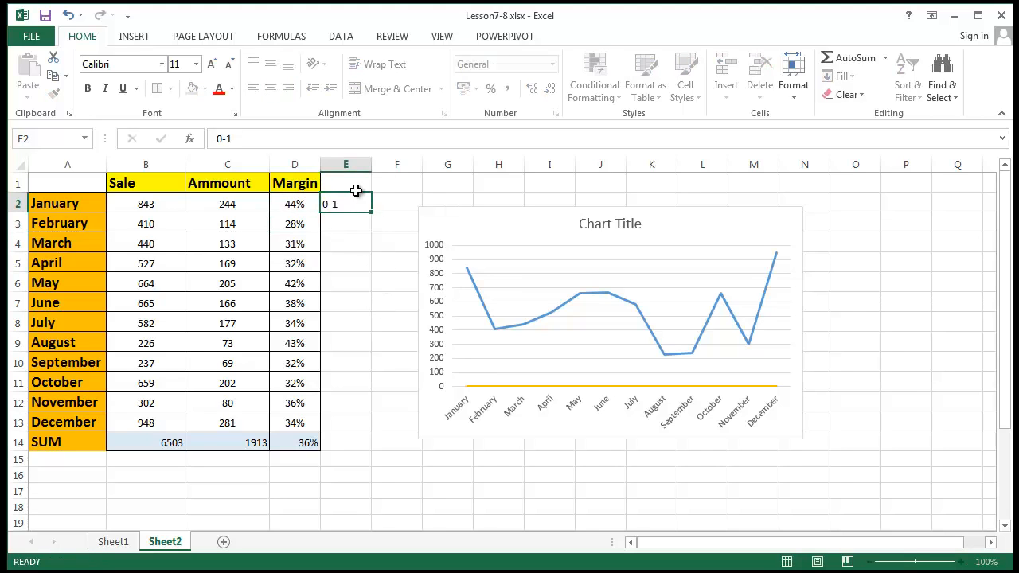
{"action": "key", "text": "Return"}
{"action": "left_click_drag", "start_coordinate": [296, 200], "coordinate": [305, 442]}
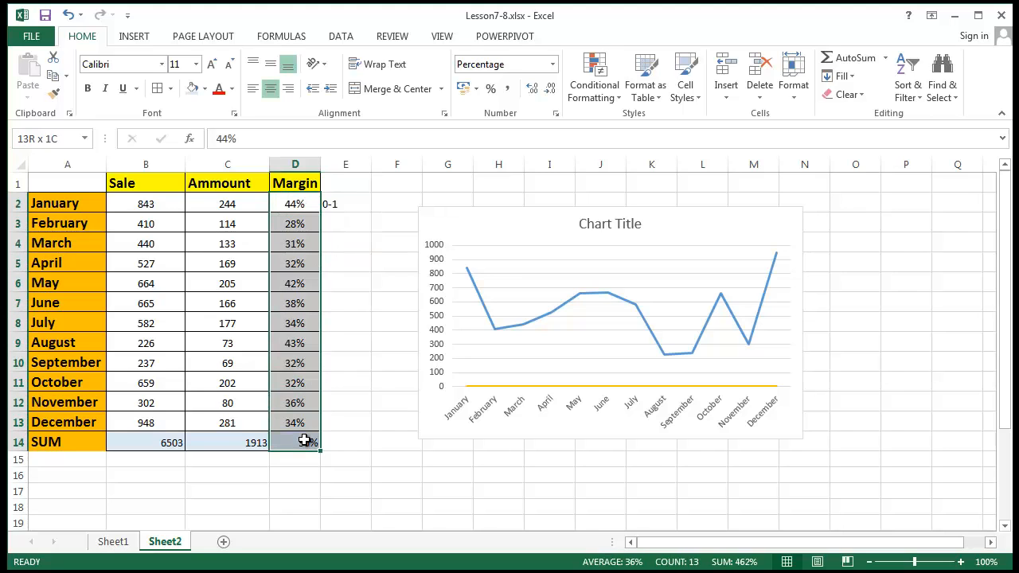
{"action": "left_click", "coordinate": [552, 64]}
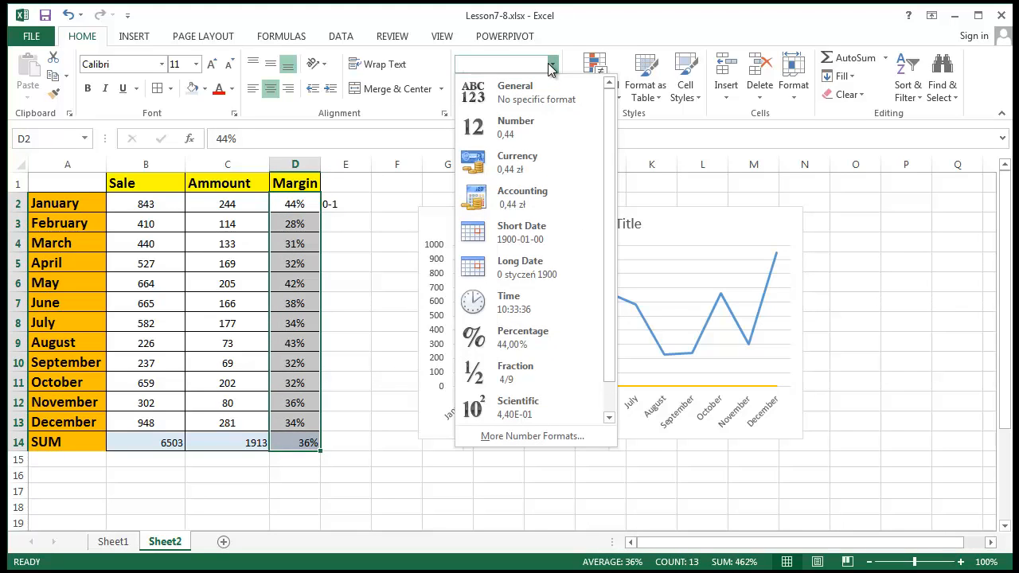
{"action": "left_click", "coordinate": [552, 95]}
{"action": "left_click", "coordinate": [398, 322]}
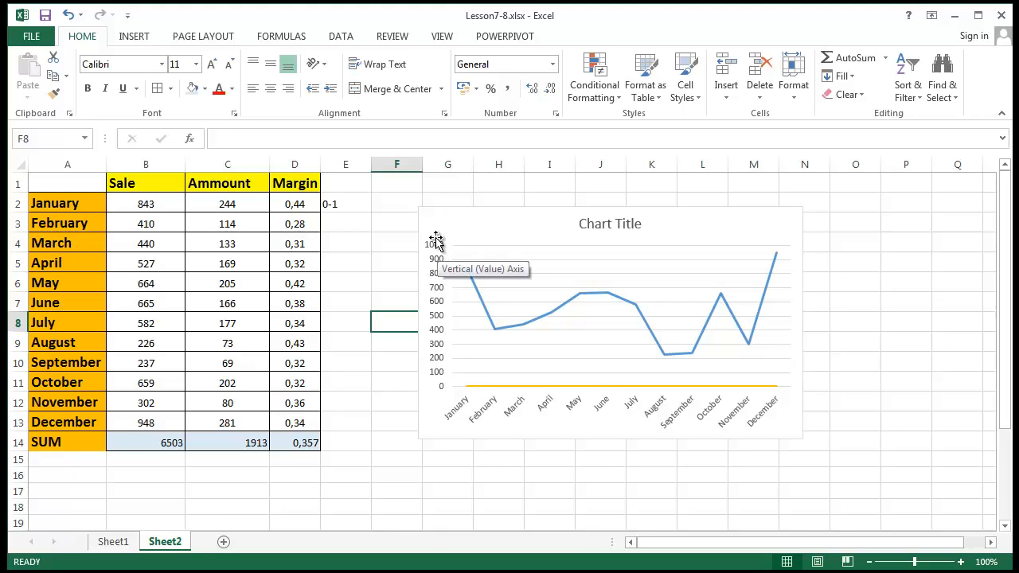
{"action": "left_click_drag", "start_coordinate": [446, 226], "coordinate": [431, 194]}
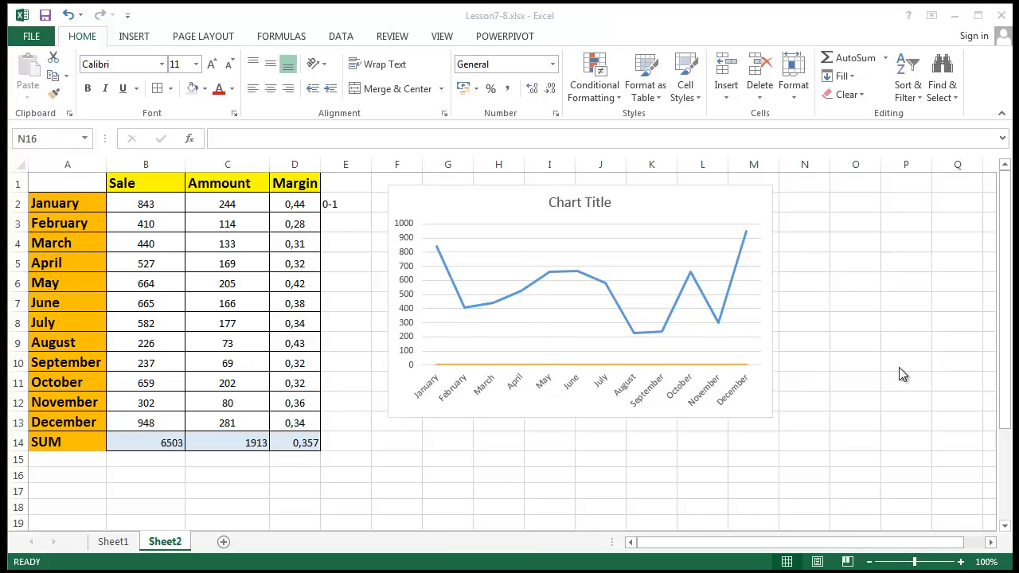
- Open Format Gridlines, then select the plot area to show the Format Plot Area pane
{"action": "right_click", "coordinate": [563, 318]}
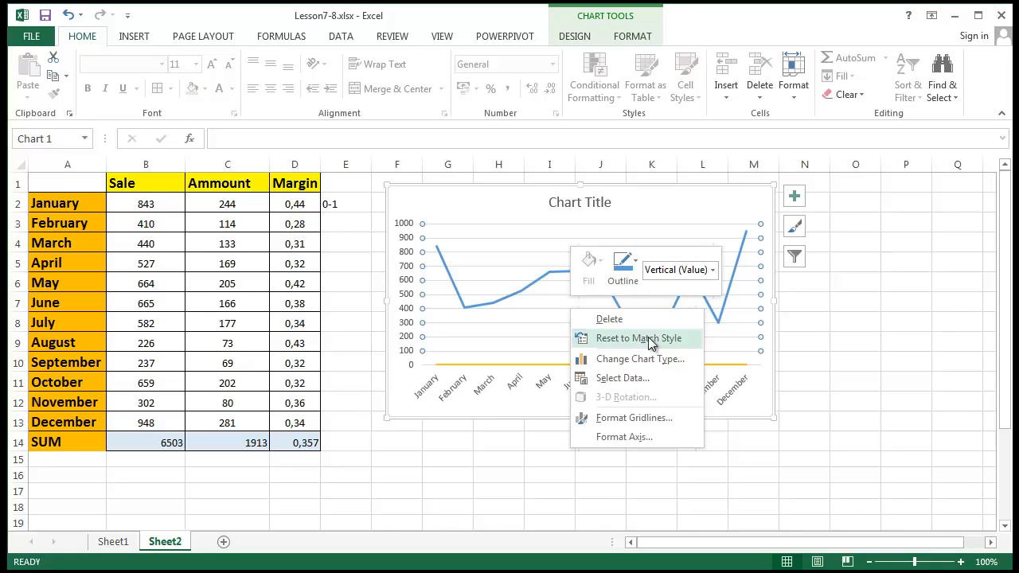
{"action": "left_click", "coordinate": [631, 420]}
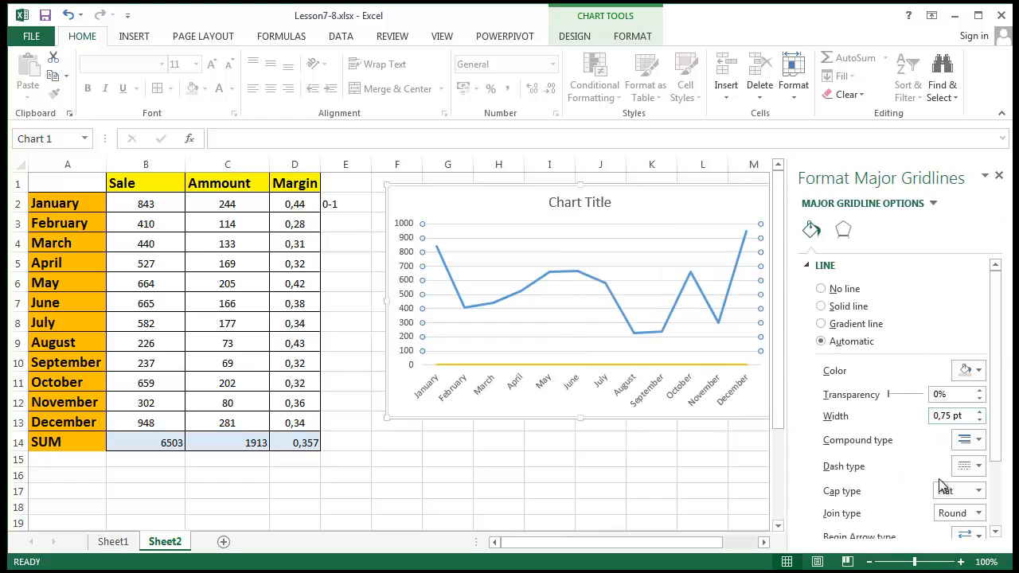
{"action": "right_click", "coordinate": [541, 271]}
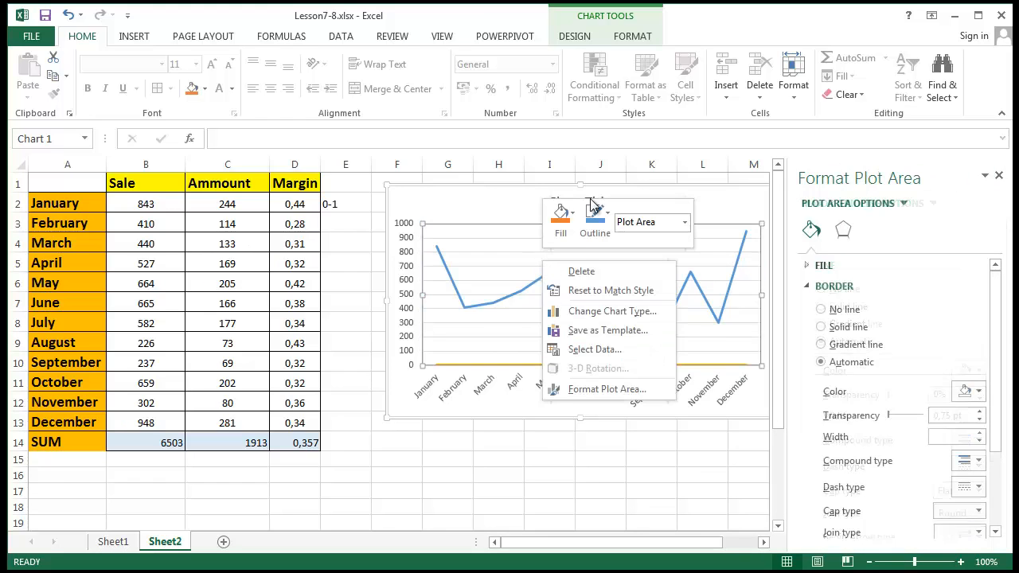
{"action": "right_click", "coordinate": [727, 204]}
{"action": "key", "text": "Escape"}
{"action": "right_click", "coordinate": [723, 197]}
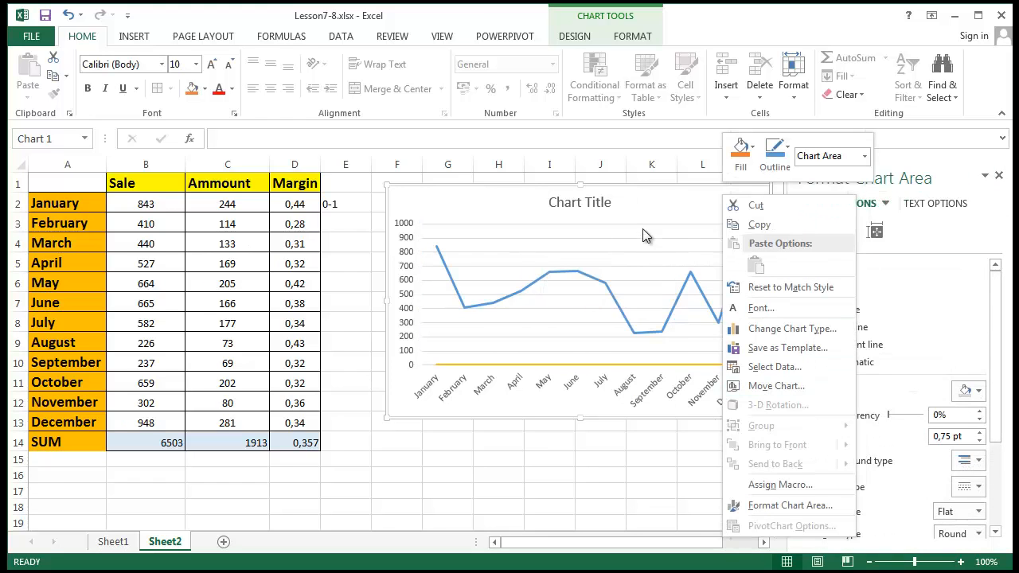
{"action": "left_click", "coordinate": [443, 209]}
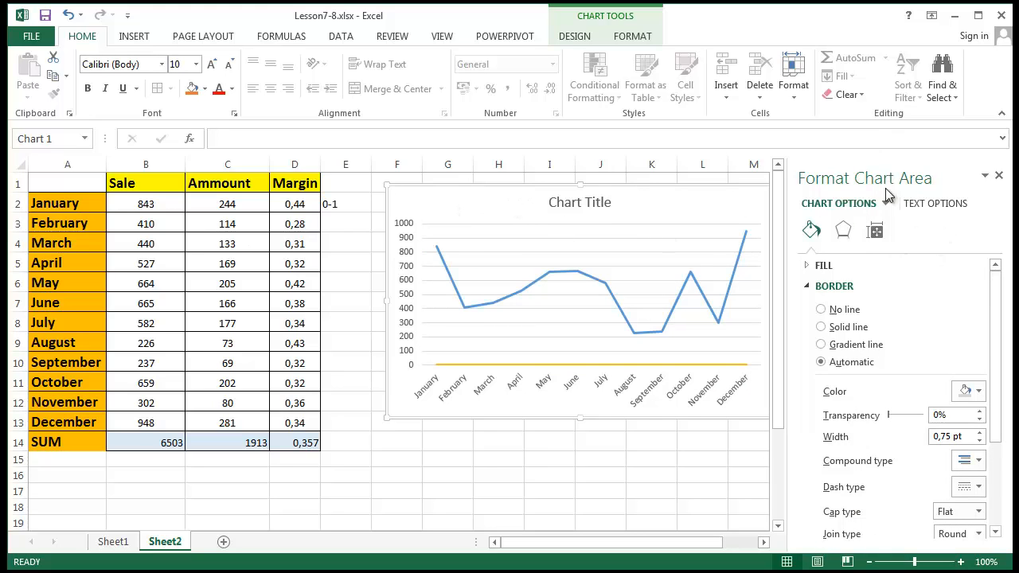
{"action": "left_click", "coordinate": [643, 263]}
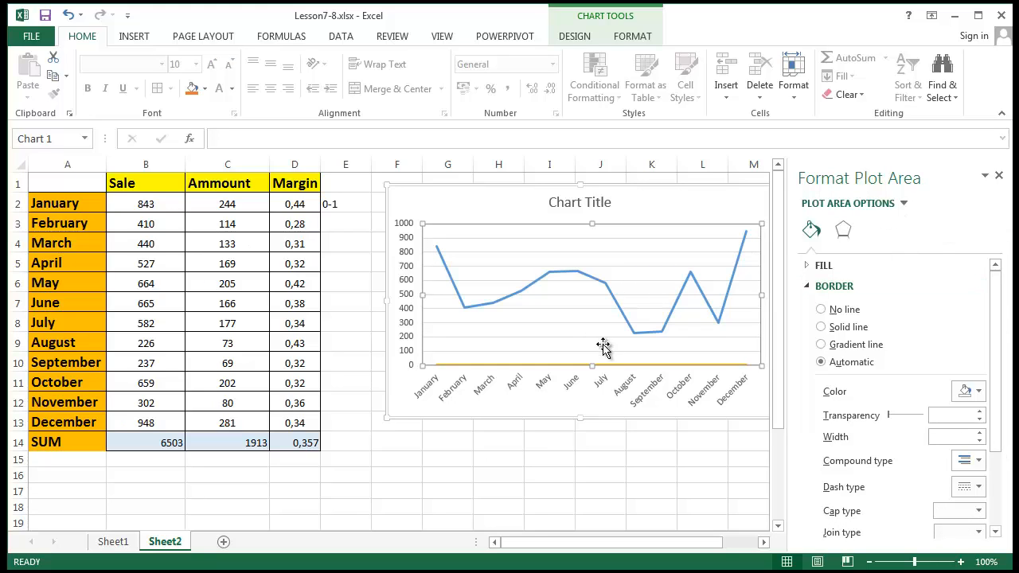
{"action": "left_click", "coordinate": [567, 365]}
- Move the Margin series to the Secondary Axis in Format Data Series, then close the pane
{"action": "left_click", "coordinate": [567, 366]}
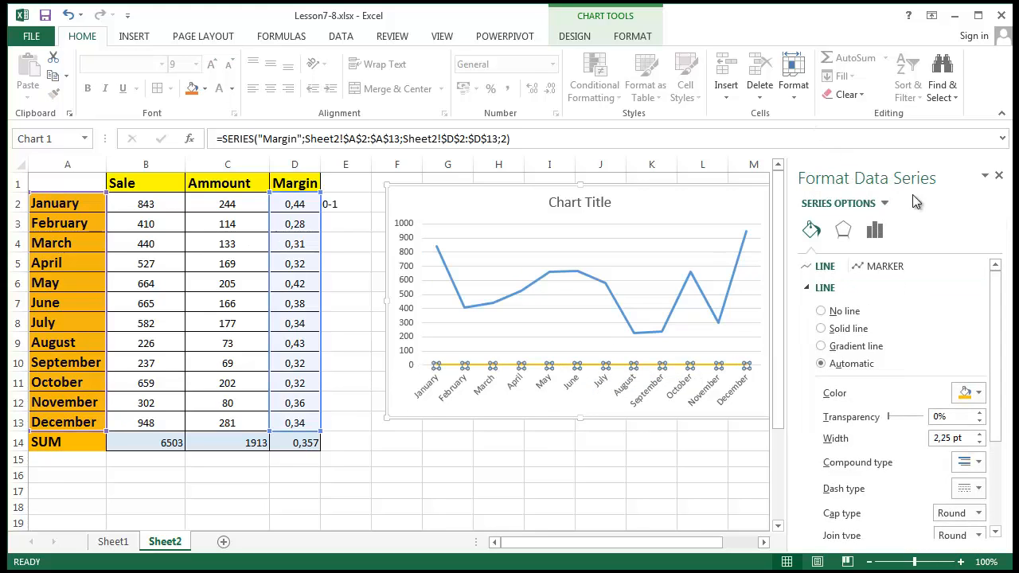
{"action": "left_click", "coordinate": [875, 233]}
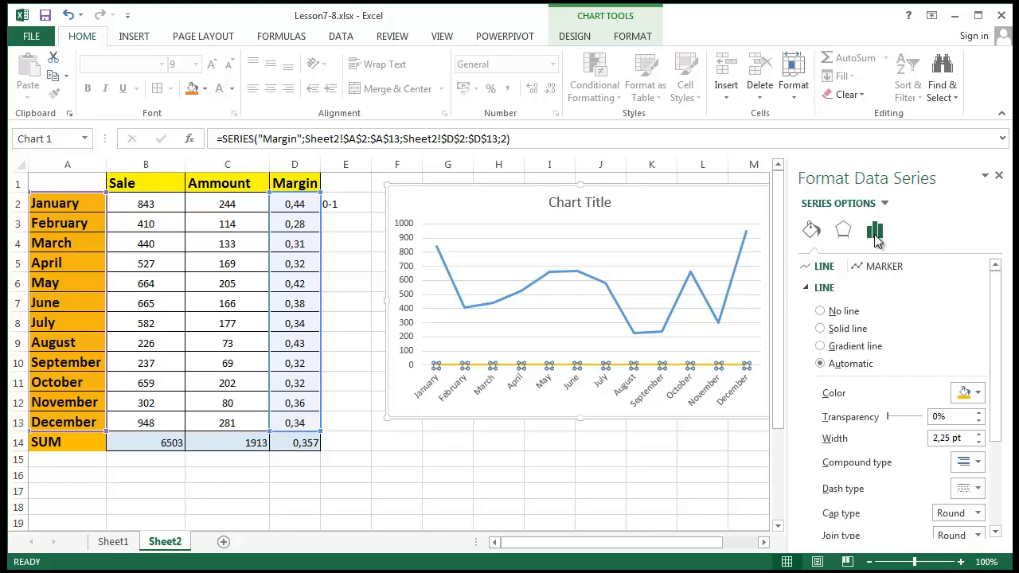
{"action": "left_click", "coordinate": [812, 232]}
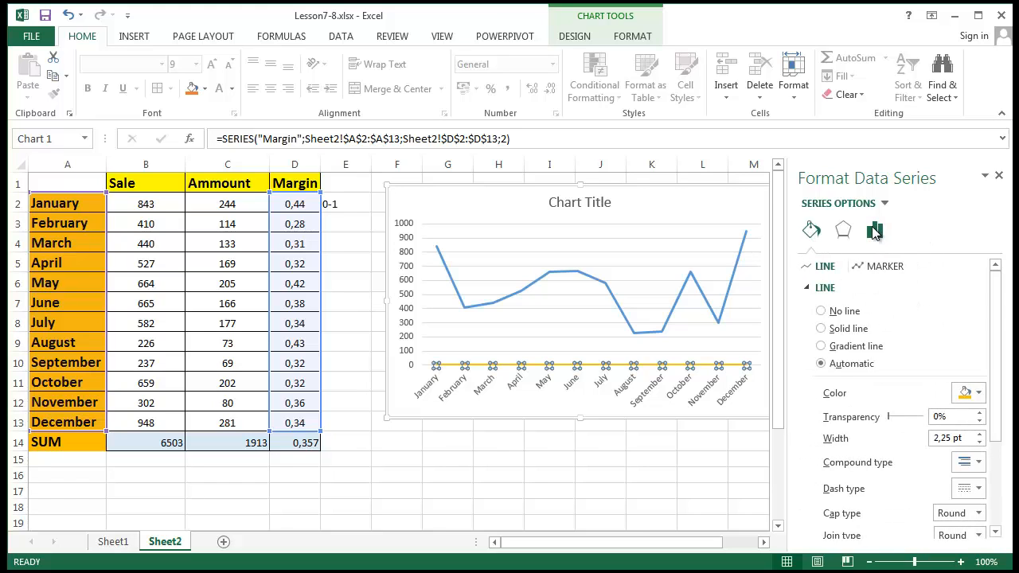
{"action": "left_click", "coordinate": [874, 231]}
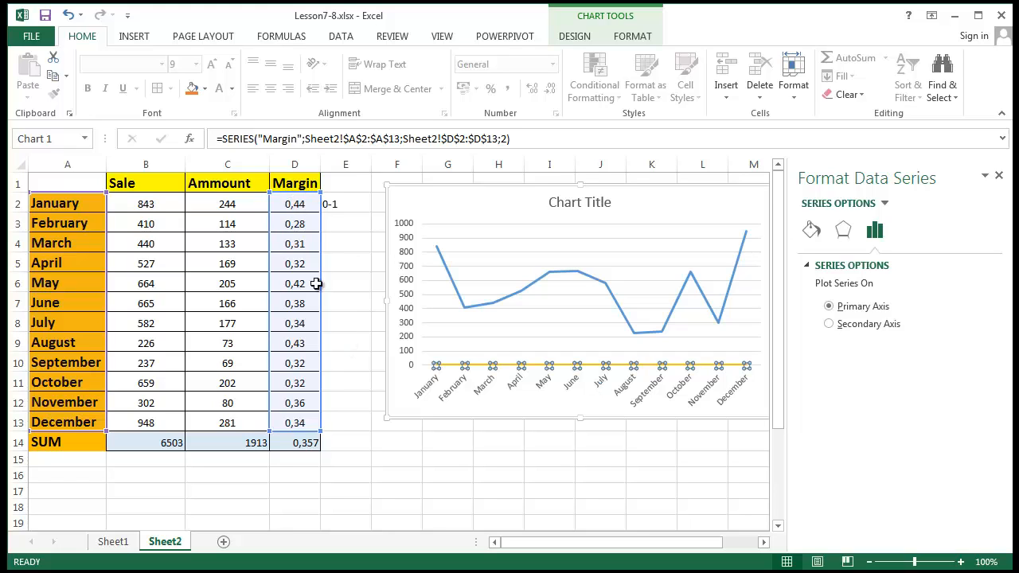
{"action": "left_click", "coordinate": [829, 323]}
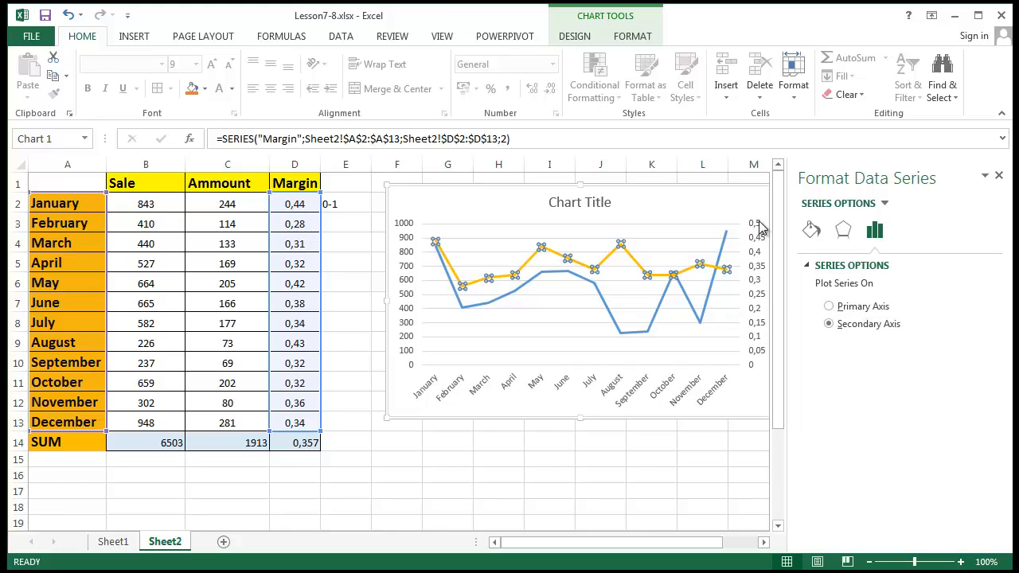
{"action": "left_click", "coordinate": [830, 306]}
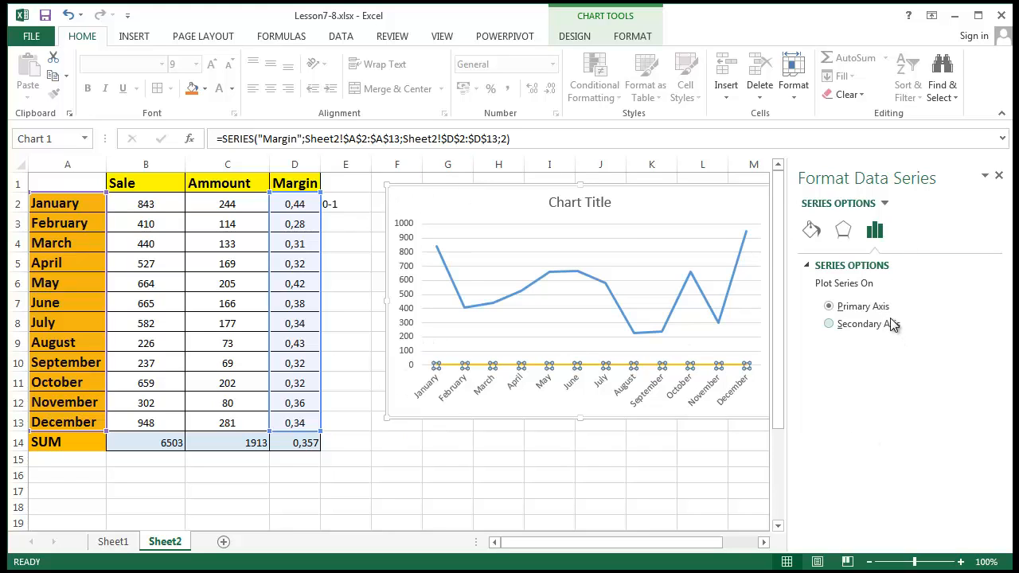
{"action": "left_click", "coordinate": [845, 324]}
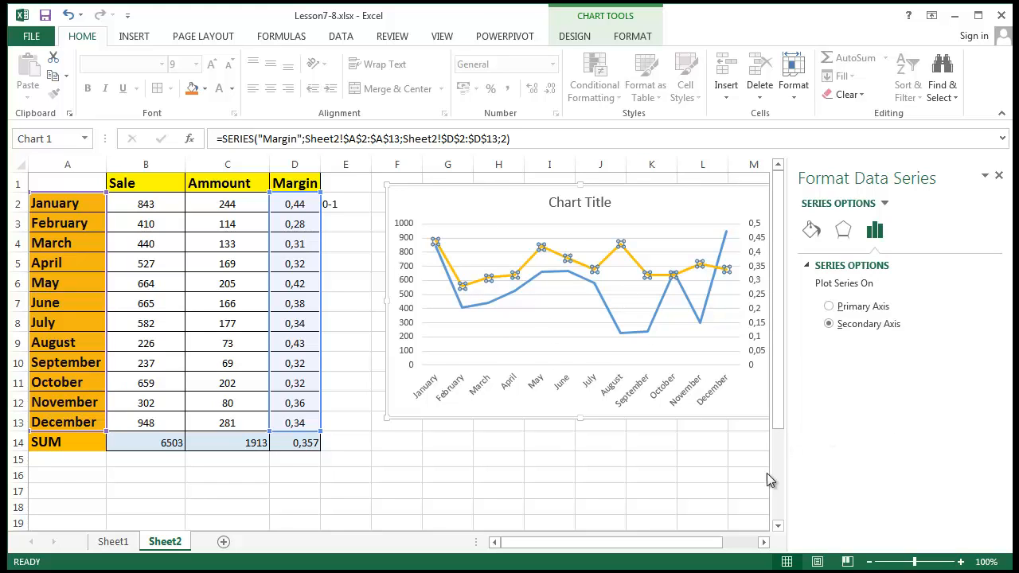
{"action": "left_click", "coordinate": [999, 175]}
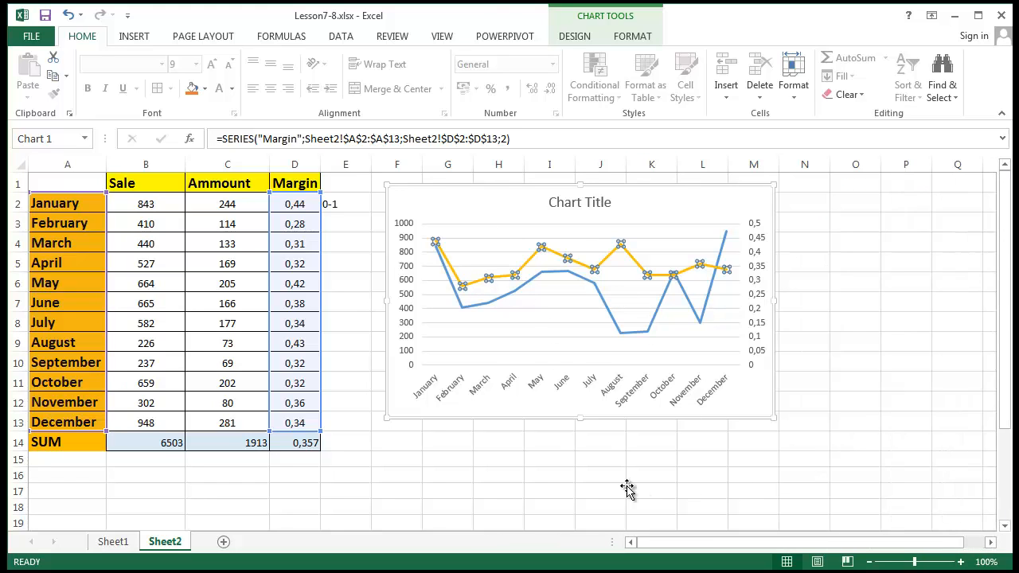
{"action": "left_click_drag", "start_coordinate": [629, 478], "coordinate": [601, 476]}
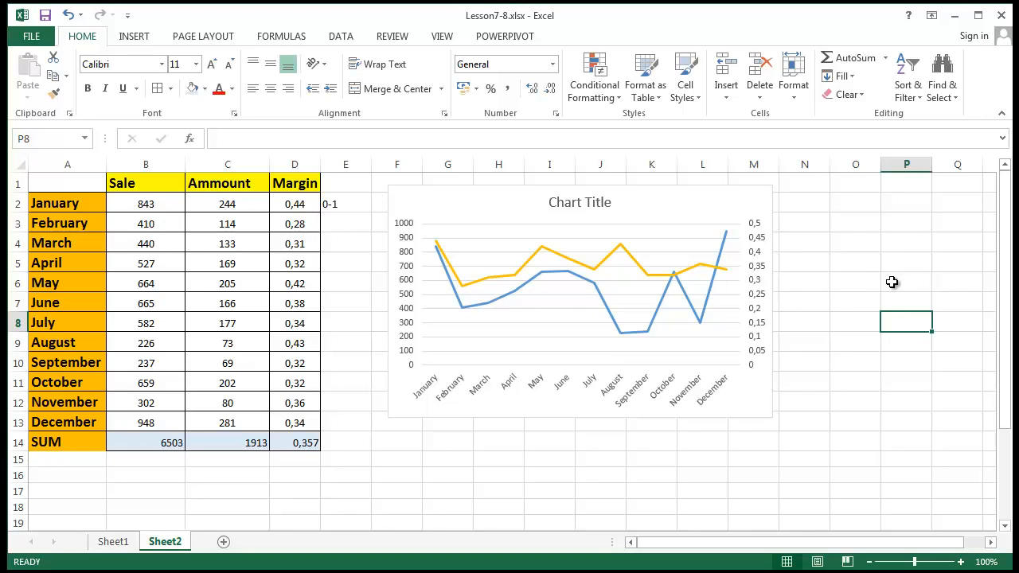
{"action": "left_click", "coordinate": [403, 244]}
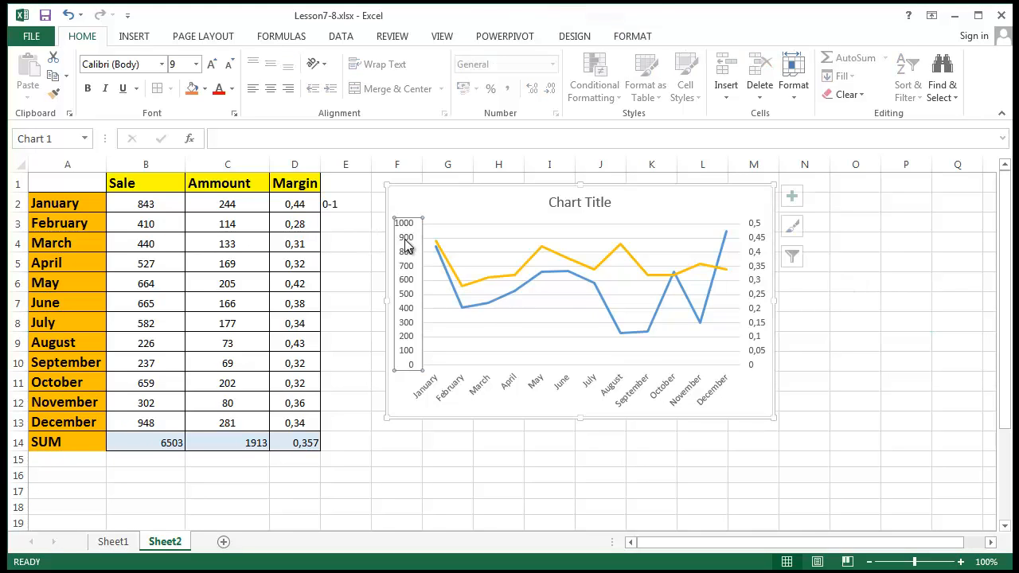
{"action": "right_click", "coordinate": [406, 245]}
{"action": "left_click", "coordinate": [344, 265]}
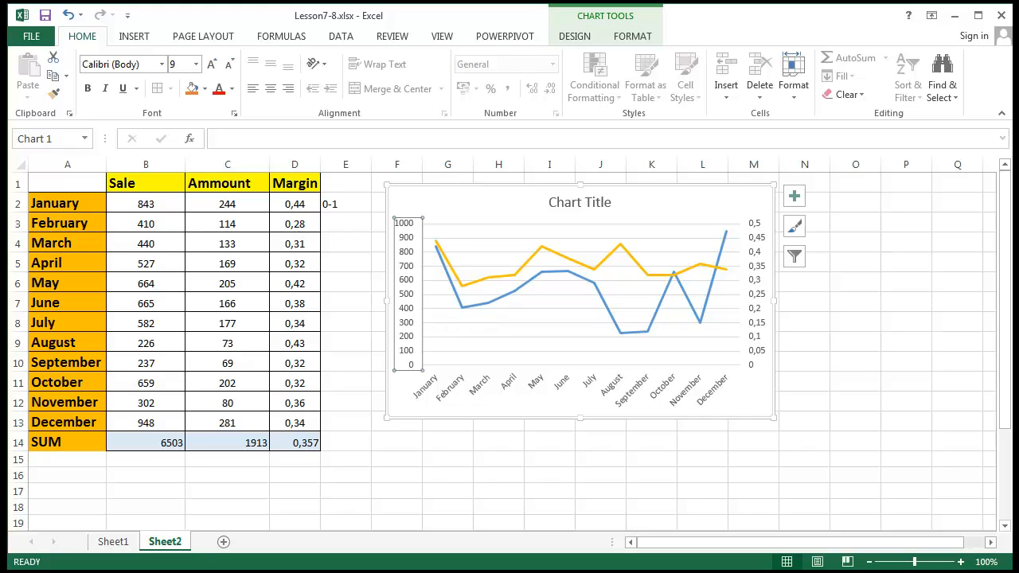
{"action": "left_click", "coordinate": [883, 395]}
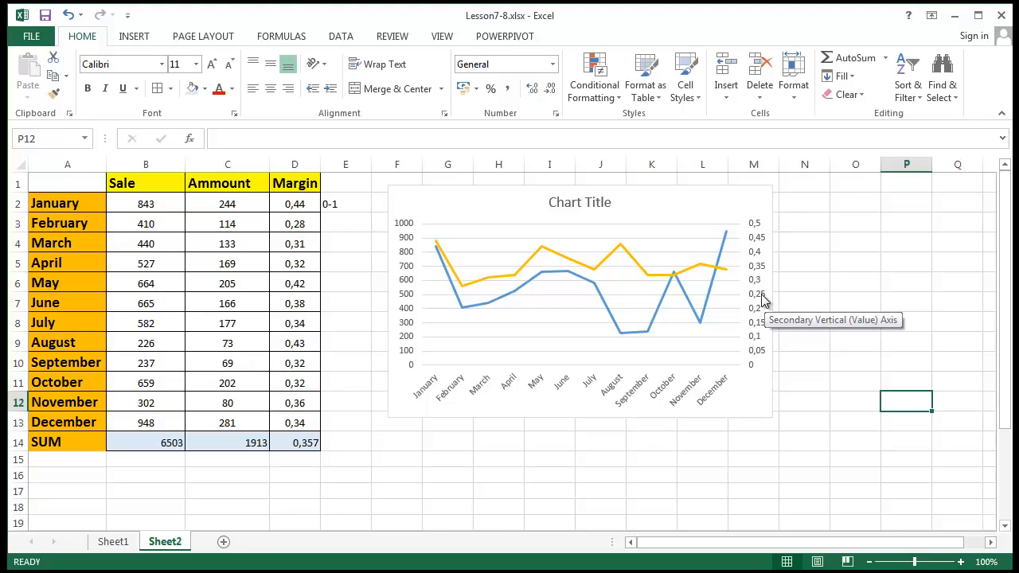
- Apply Percent Style to Margin D2:D14 and open Format Axis for the secondary axis
{"action": "left_click_drag", "start_coordinate": [283, 197], "coordinate": [295, 443]}
{"action": "left_click", "coordinate": [491, 89]}
{"action": "left_click", "coordinate": [908, 423]}
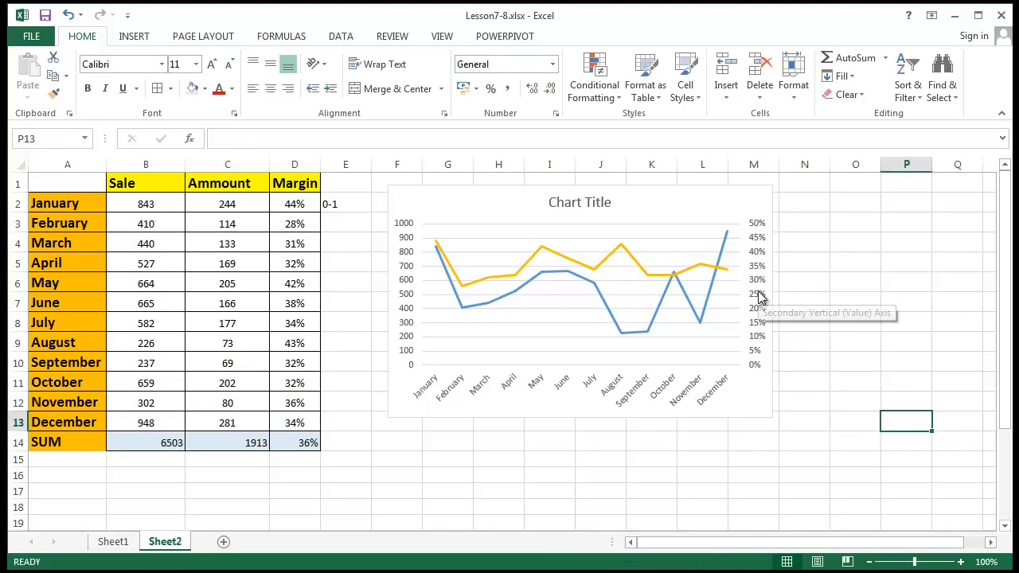
{"action": "left_click", "coordinate": [853, 242]}
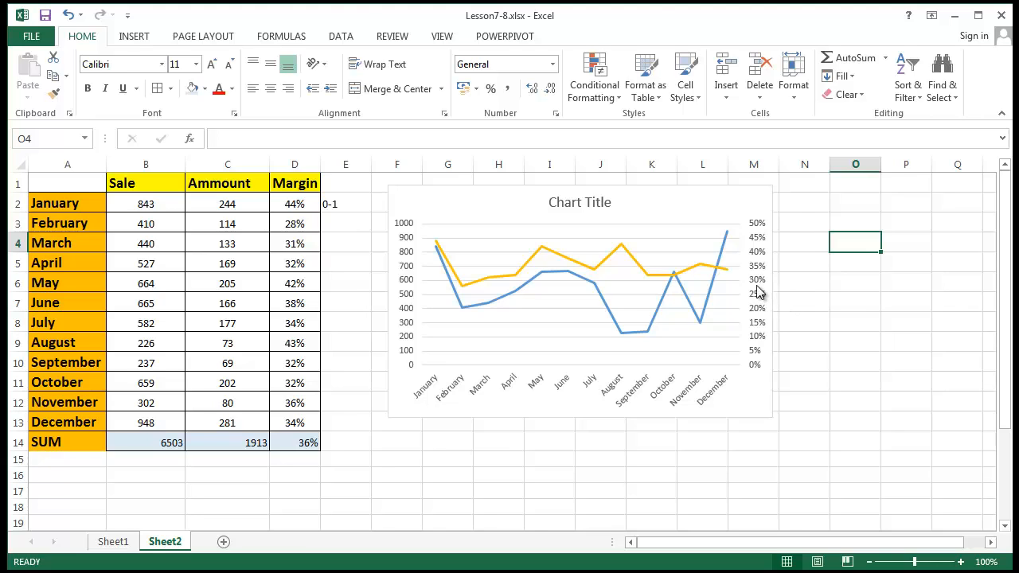
{"action": "right_click", "coordinate": [758, 293]}
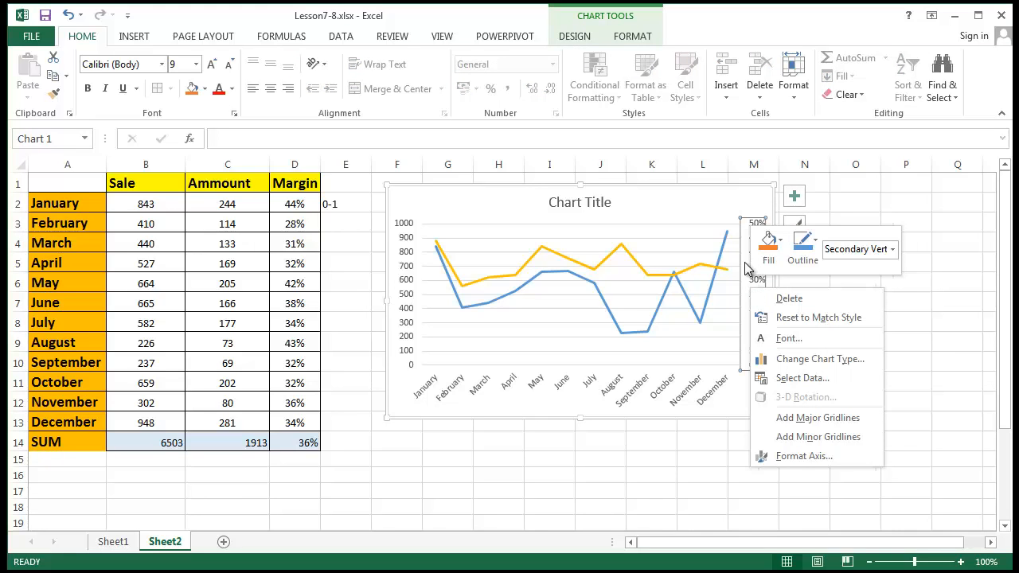
{"action": "left_click", "coordinate": [831, 461]}
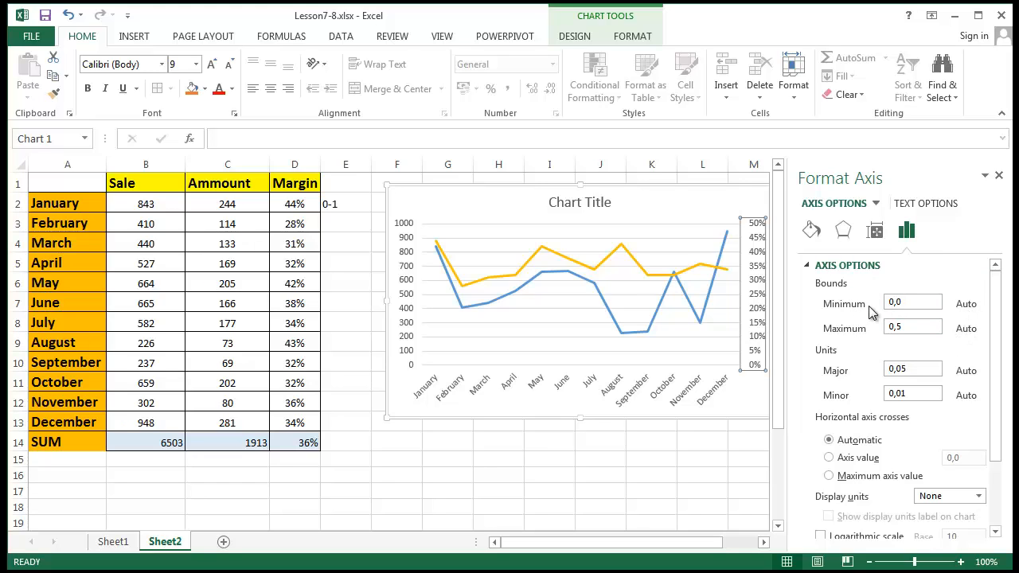
- Try secondary axis bounds of 0,3 to 0,7, then reset Maximum and Minimum to automatic
{"action": "left_click", "coordinate": [908, 307]}
{"action": "left_click_drag", "start_coordinate": [915, 302], "coordinate": [839, 316]}
{"action": "left_click", "coordinate": [925, 301]}
{"action": "left_click", "coordinate": [918, 329]}
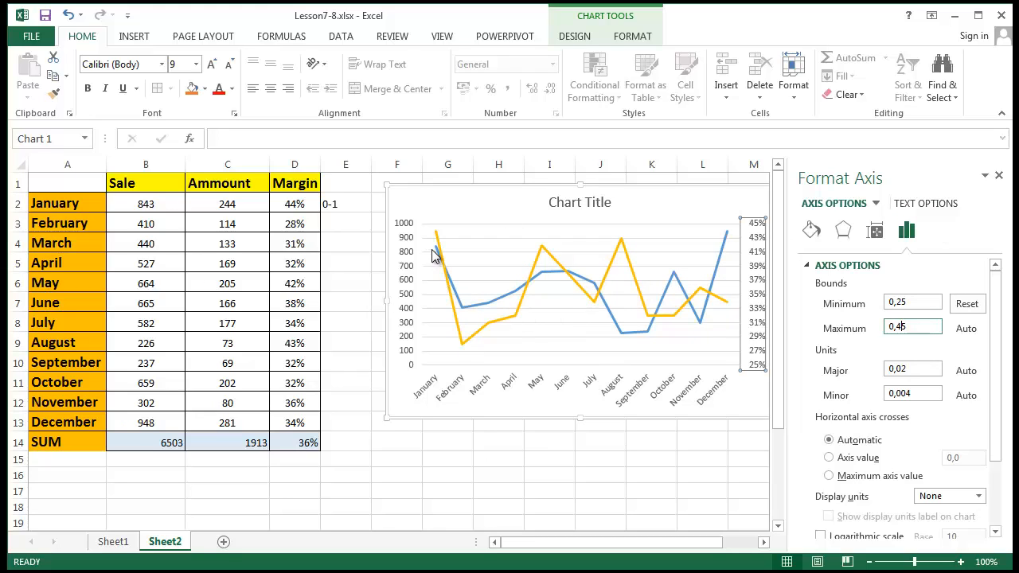
{"action": "left_click_drag", "start_coordinate": [929, 303], "coordinate": [899, 313]}
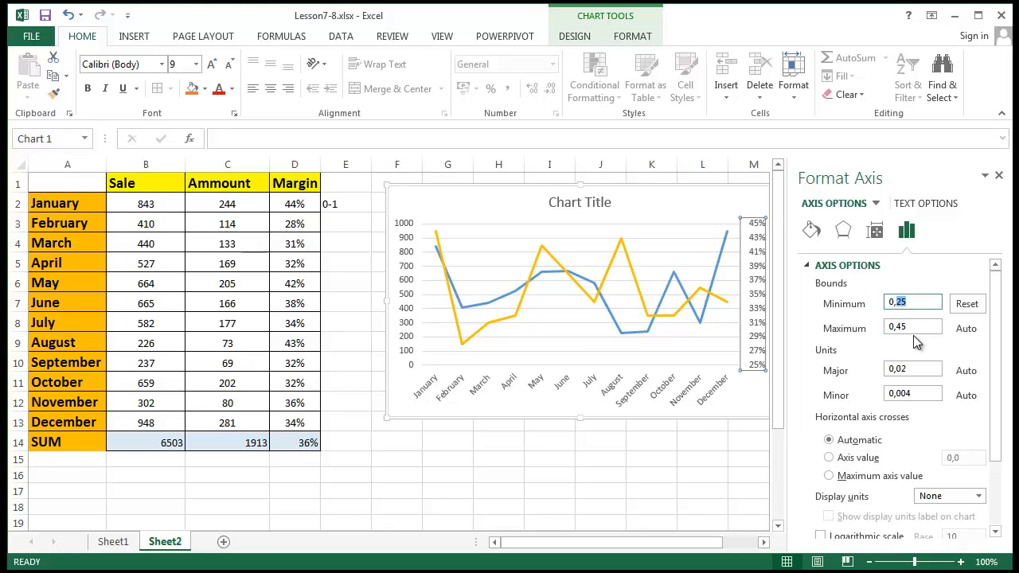
{"action": "type", "text": "3"}
{"action": "left_click", "coordinate": [925, 327]}
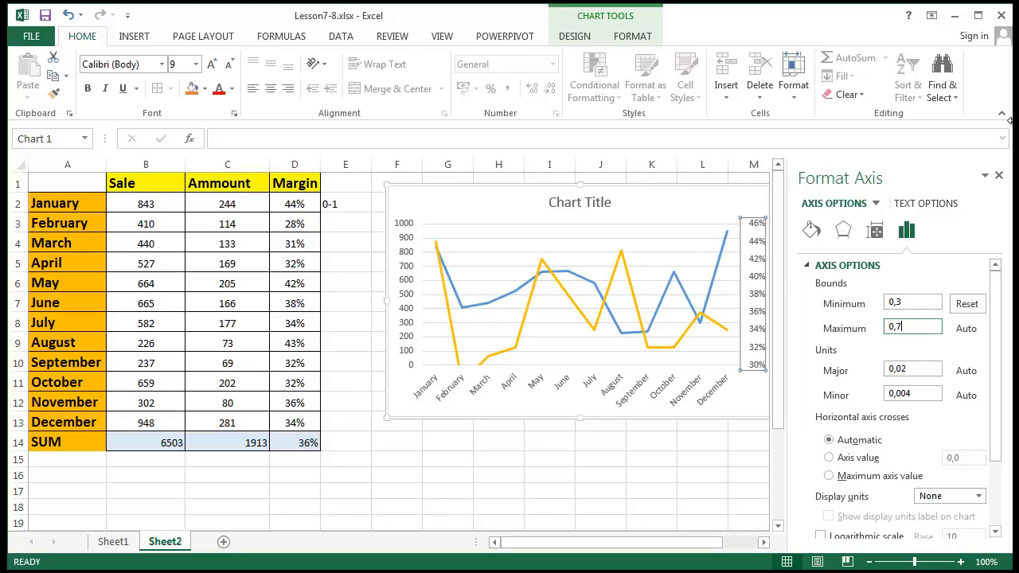
{"action": "left_click", "coordinate": [912, 302]}
{"action": "left_click", "coordinate": [967, 328]}
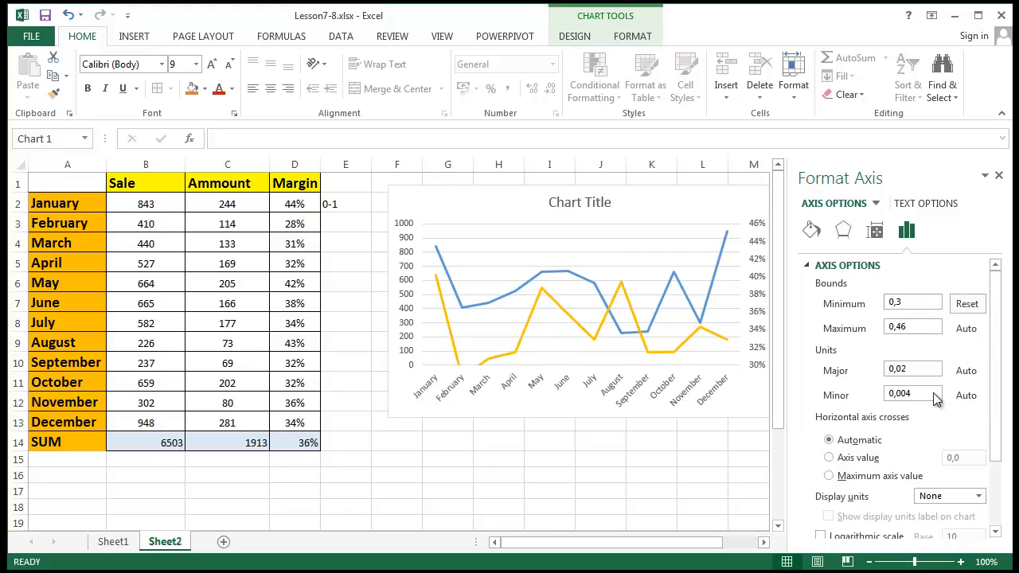
{"action": "left_click", "coordinate": [968, 303]}
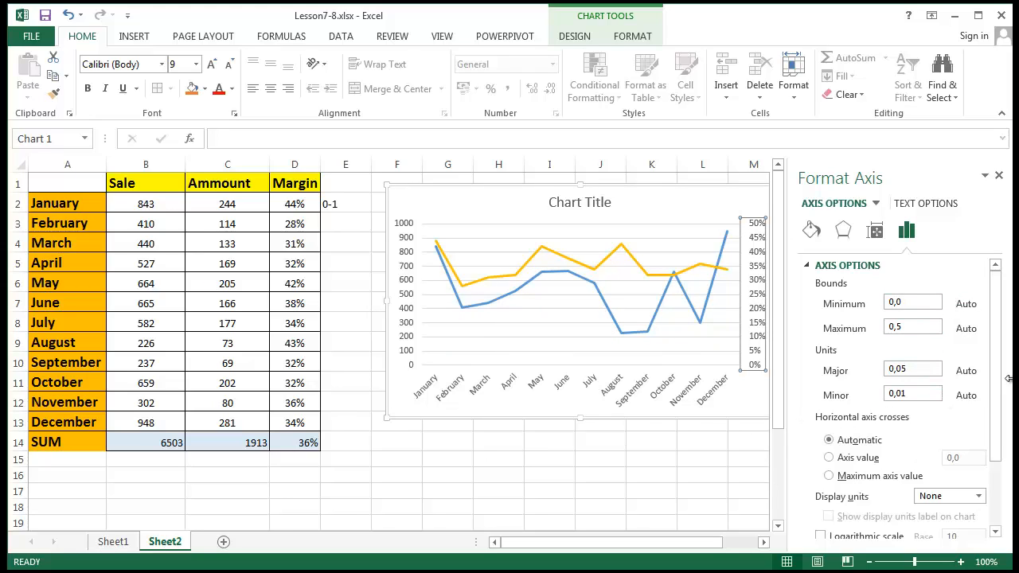
{"action": "scroll", "coordinate": [1000, 366], "scroll_direction": "down", "scroll_amount": 2}
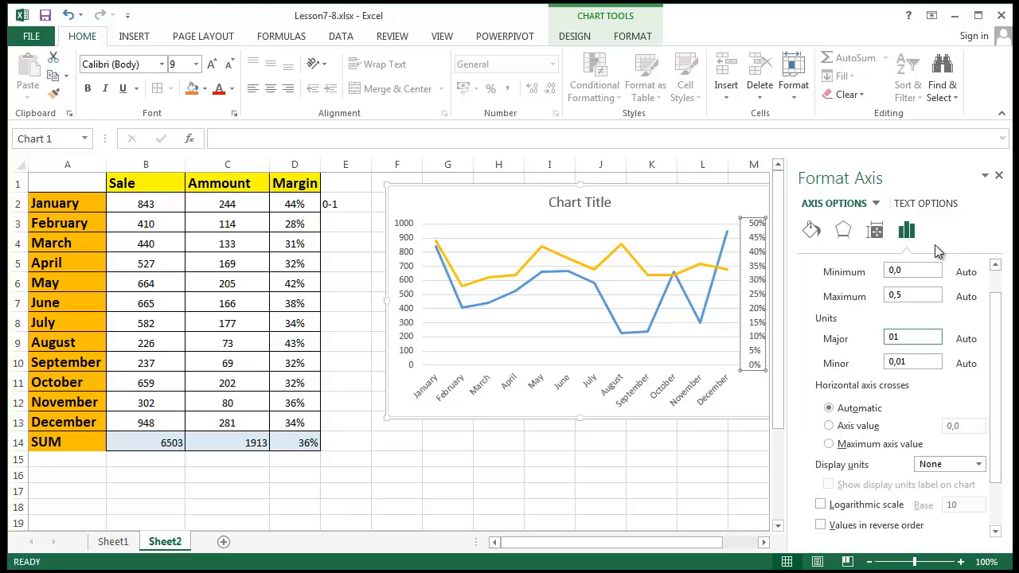
- Enter 0,05 as the percentage axis major unit and 0,03 as the minor unit
{"action": "left_click", "coordinate": [933, 362]}
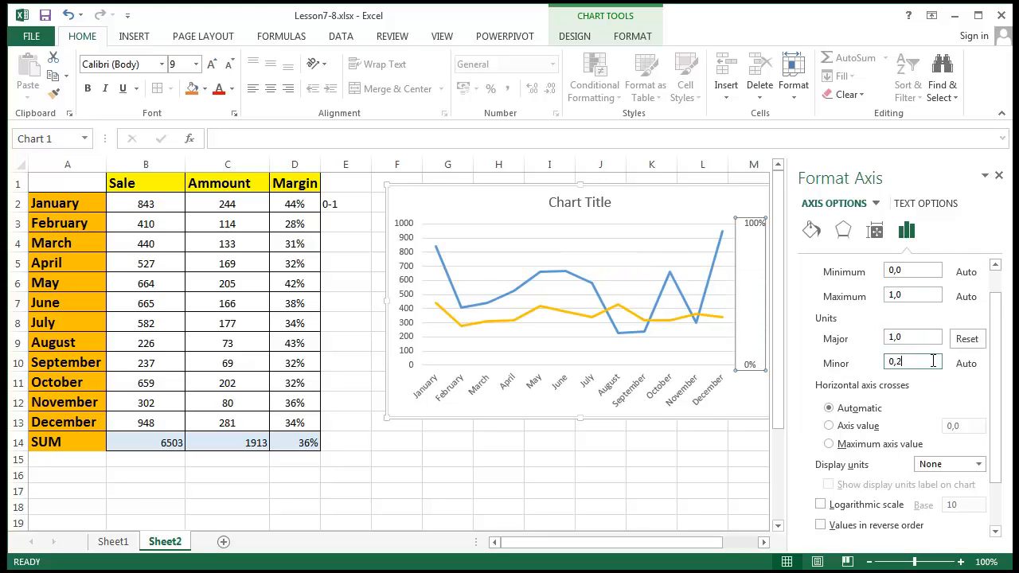
{"action": "left_click_drag", "start_coordinate": [930, 338], "coordinate": [874, 338]}
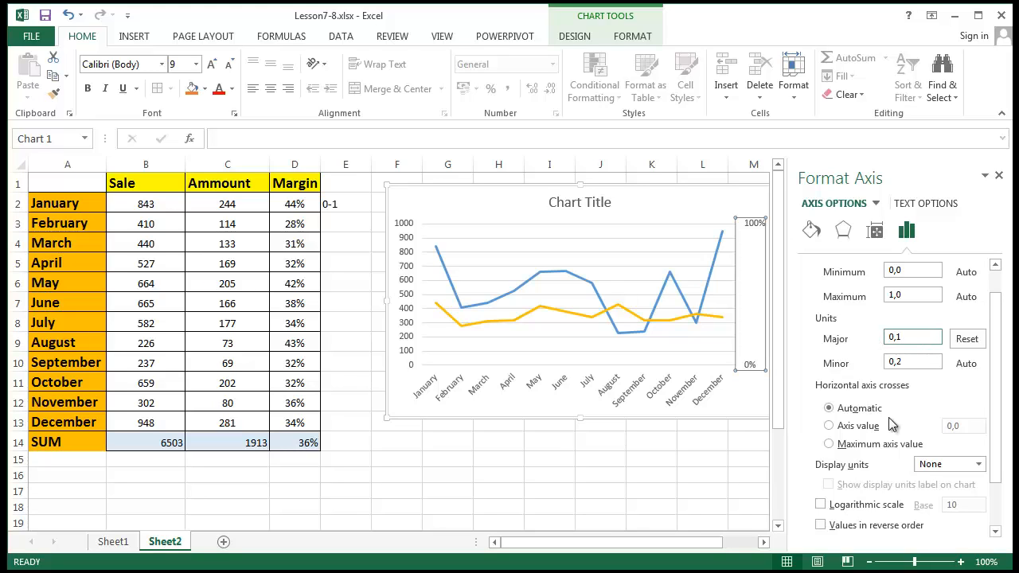
{"action": "double_click", "coordinate": [930, 362]}
{"action": "type", "text": "0,02"}
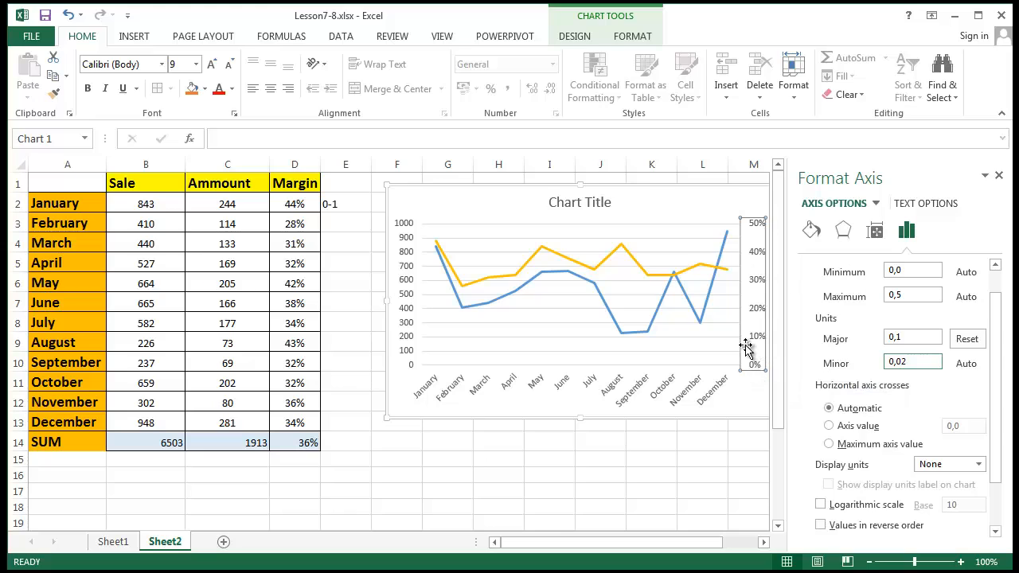
{"action": "left_click", "coordinate": [910, 340]}
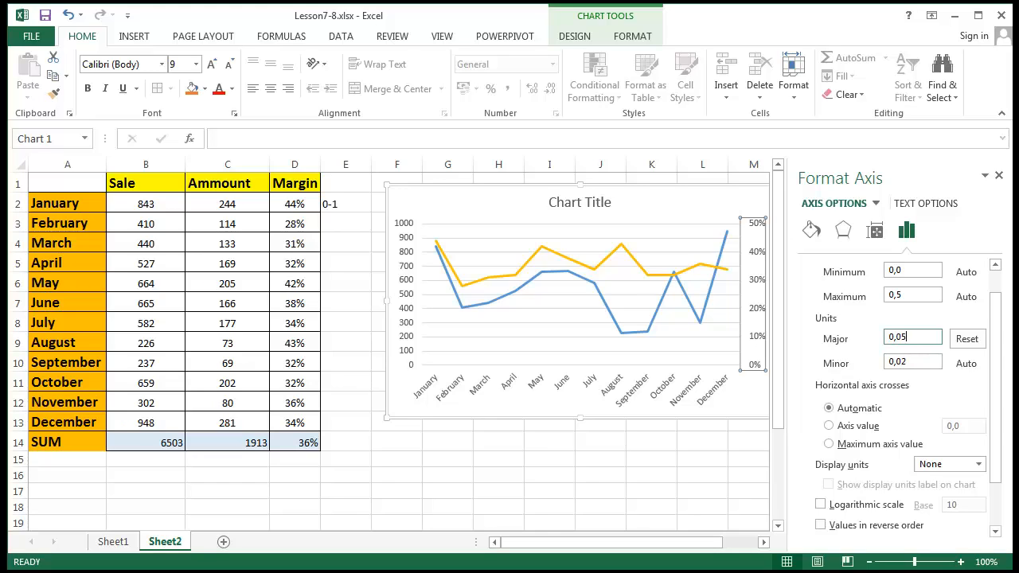
{"action": "left_click", "coordinate": [919, 363]}
{"action": "key", "text": "BackSpace"}
{"action": "type", "text": "1"}
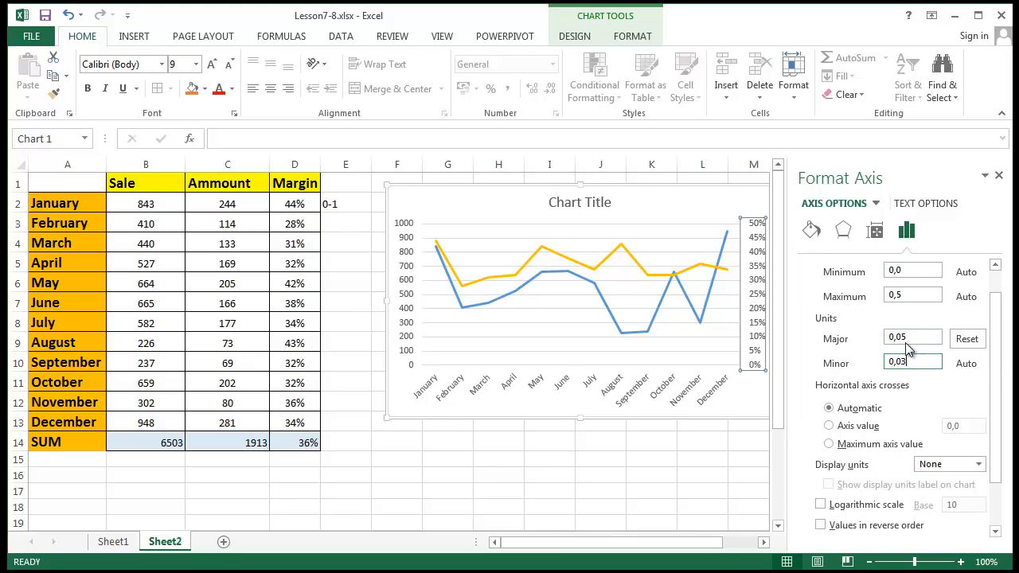
{"action": "left_click", "coordinate": [912, 336]}
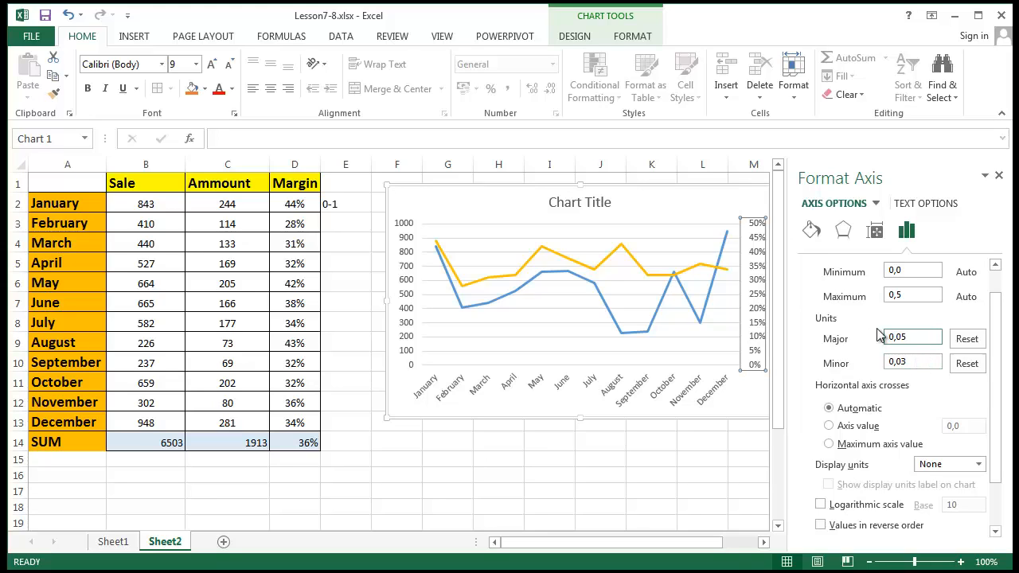
{"action": "left_click", "coordinate": [704, 228]}
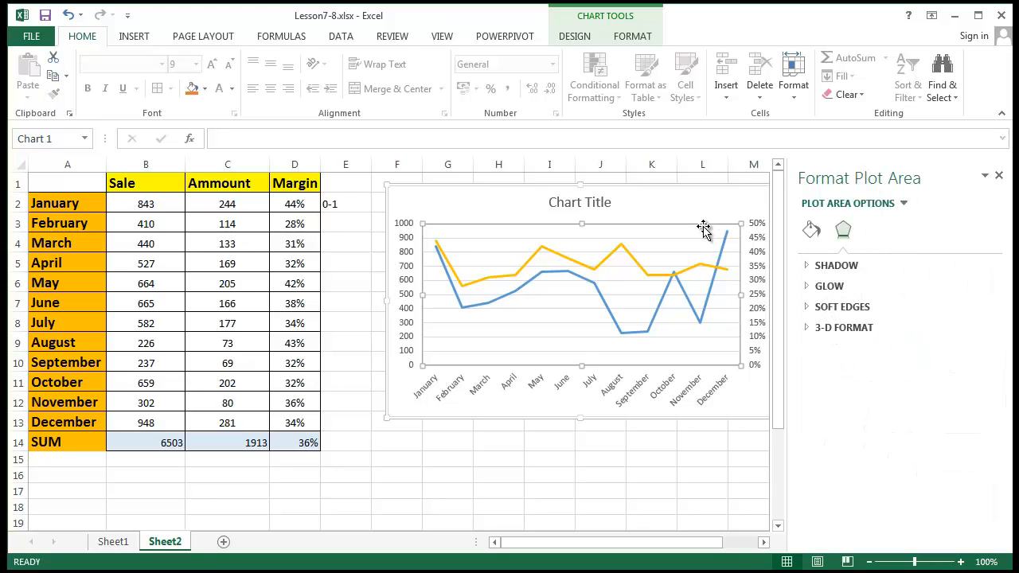
{"action": "left_click", "coordinate": [751, 257]}
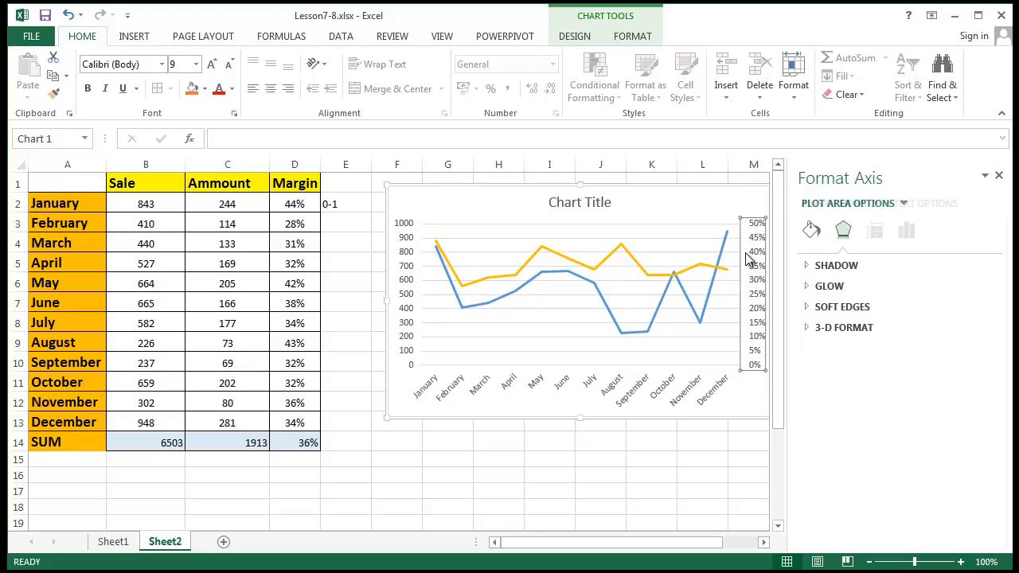
{"action": "left_click", "coordinate": [679, 332]}
{"action": "left_click", "coordinate": [674, 309]}
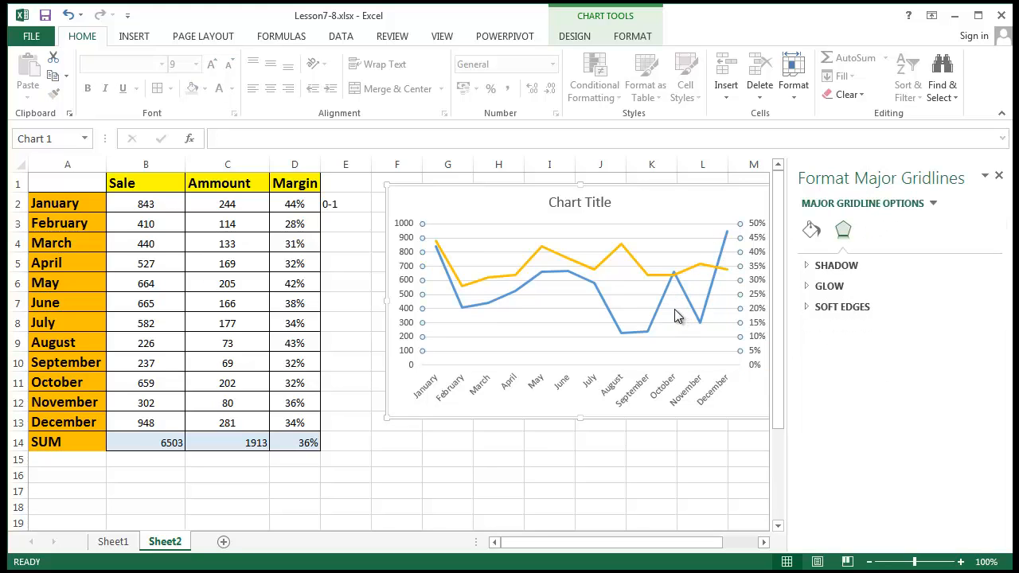
{"action": "right_click", "coordinate": [722, 306]}
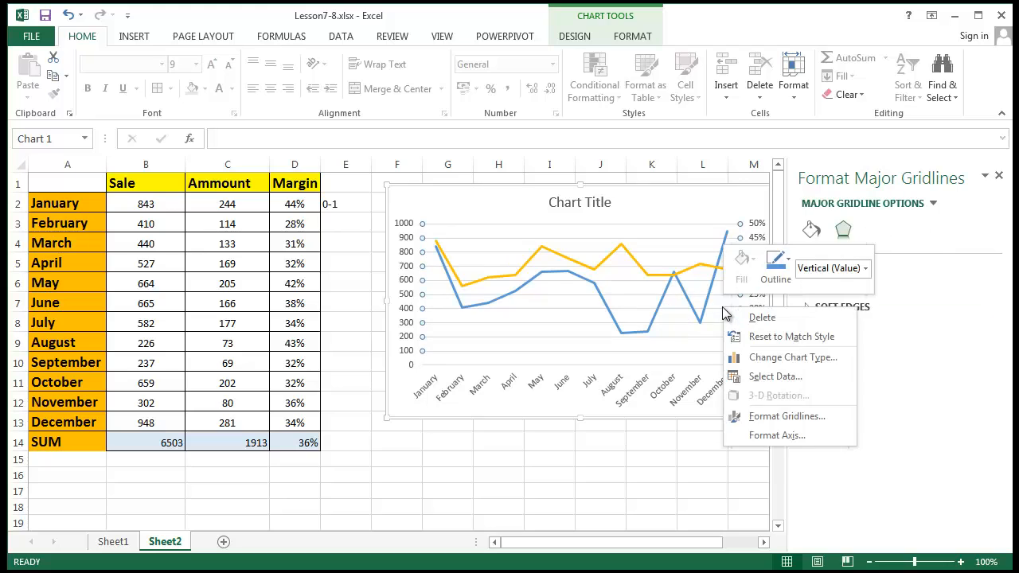
{"action": "left_click", "coordinate": [803, 435]}
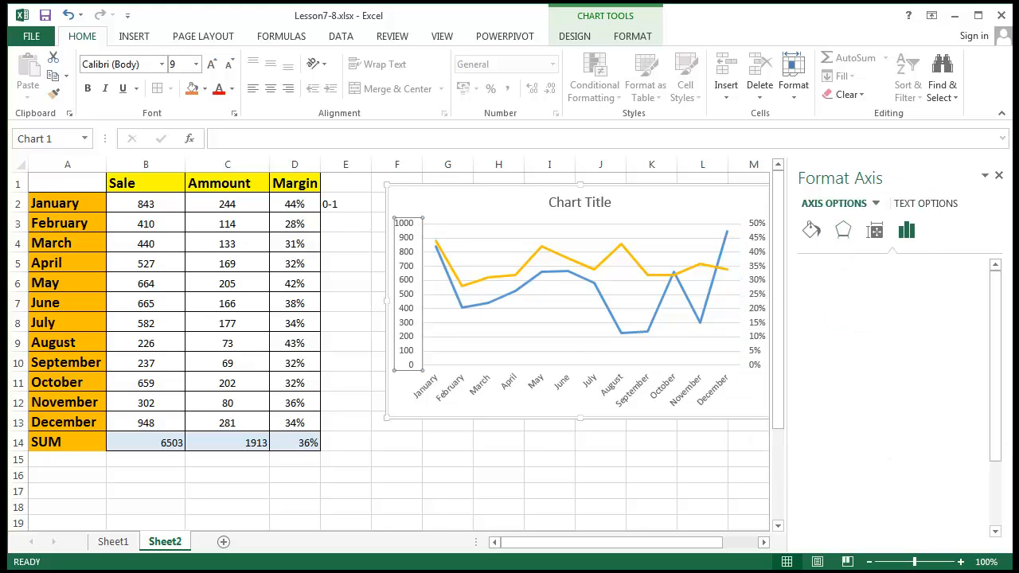
{"action": "left_click_drag", "start_coordinate": [1004, 408], "coordinate": [998, 481]}
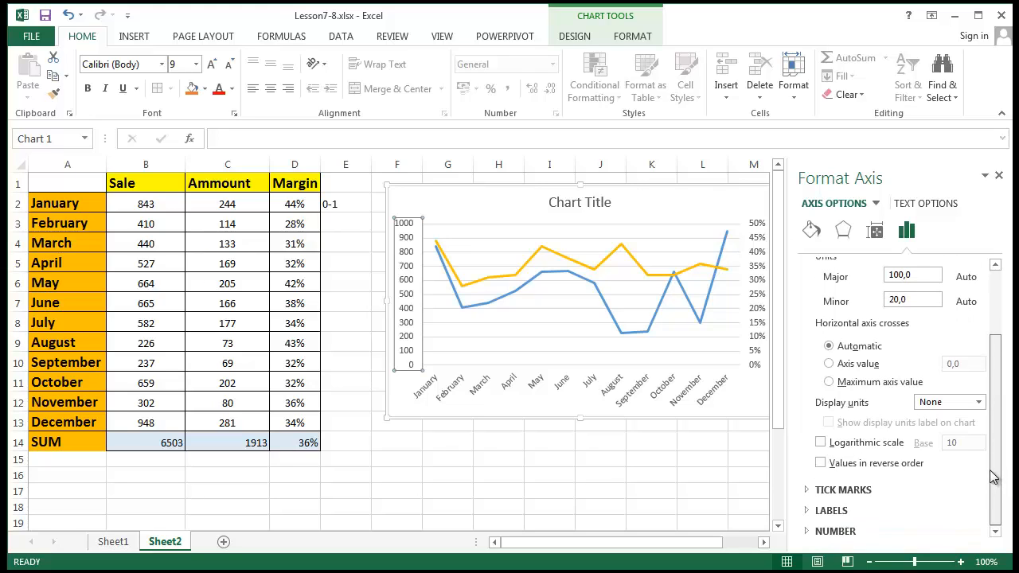
{"action": "left_click_drag", "start_coordinate": [994, 476], "coordinate": [971, 409]}
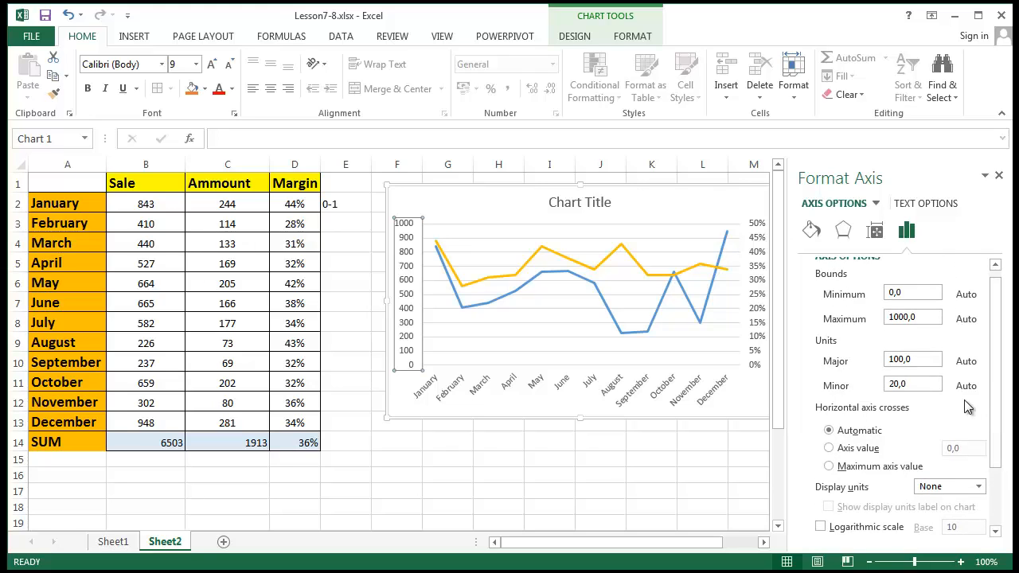
{"action": "left_click", "coordinate": [668, 277]}
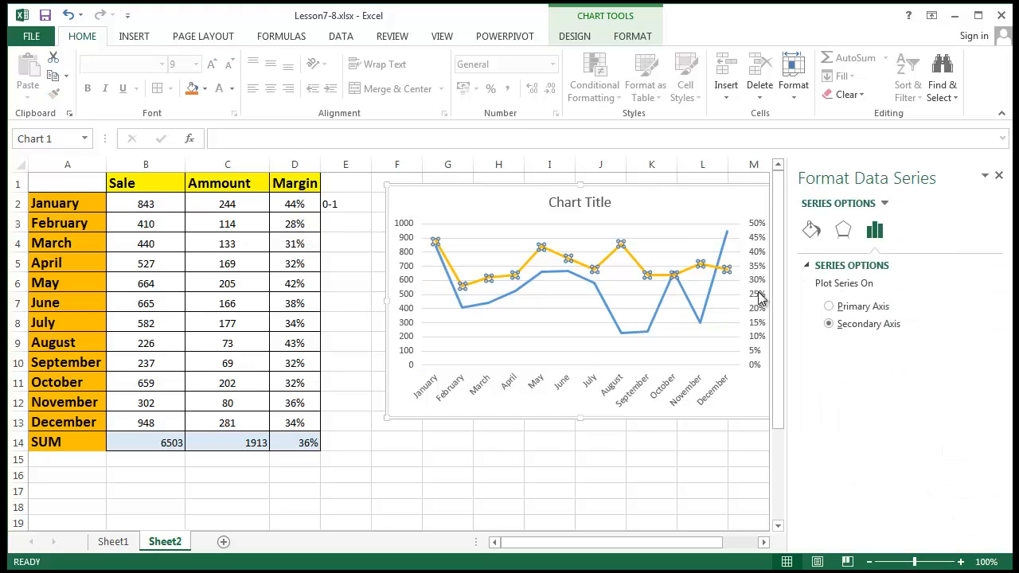
{"action": "left_click", "coordinate": [758, 317]}
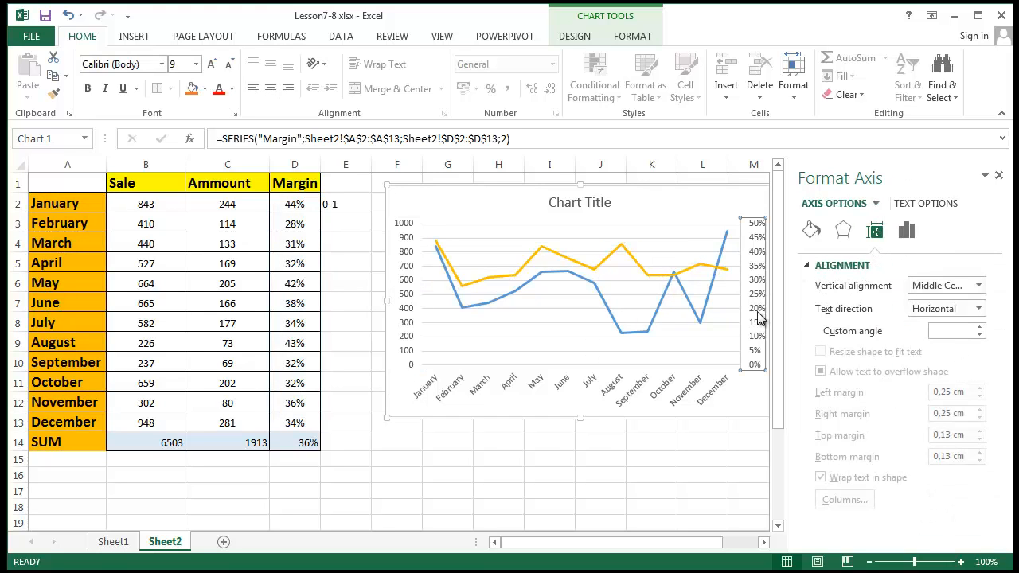
{"action": "left_click", "coordinate": [906, 230]}
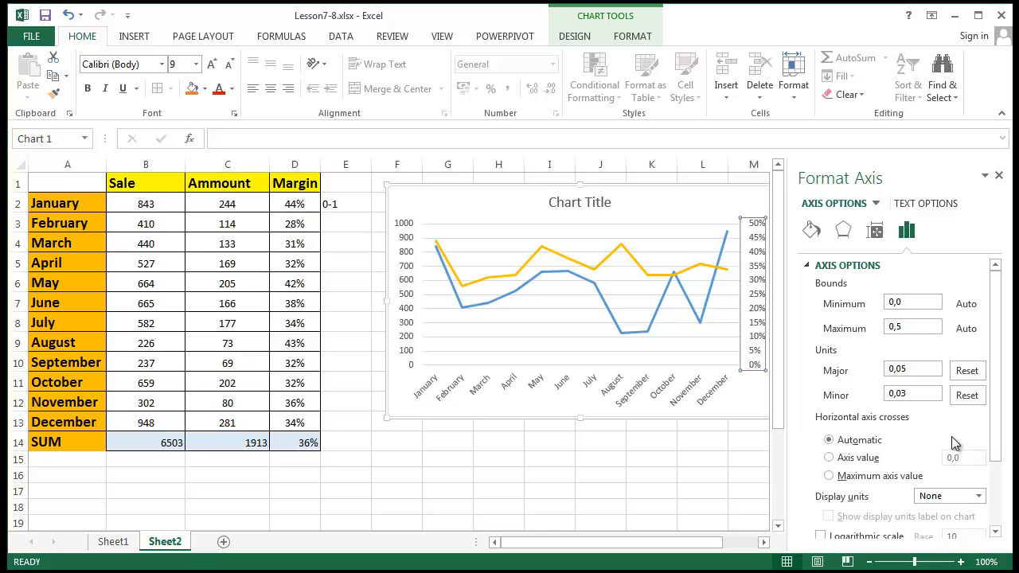
- Give the Margin axis a 0,05 major unit and a 0,15 minimum, so it reads 15%–50%
{"action": "left_click", "coordinate": [967, 395]}
{"action": "left_click", "coordinate": [966, 370]}
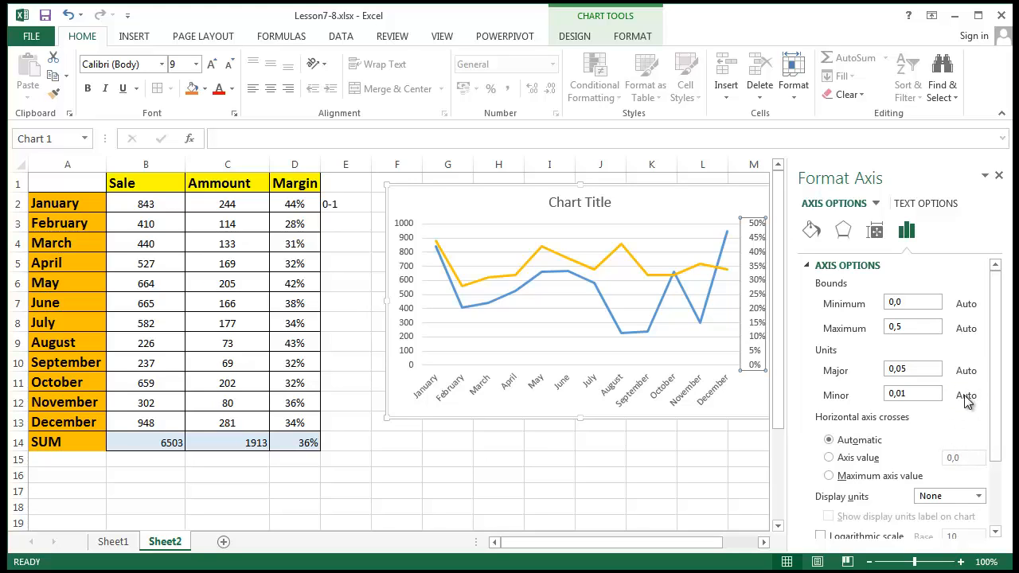
{"action": "left_click", "coordinate": [901, 367]}
{"action": "left_click", "coordinate": [925, 398]}
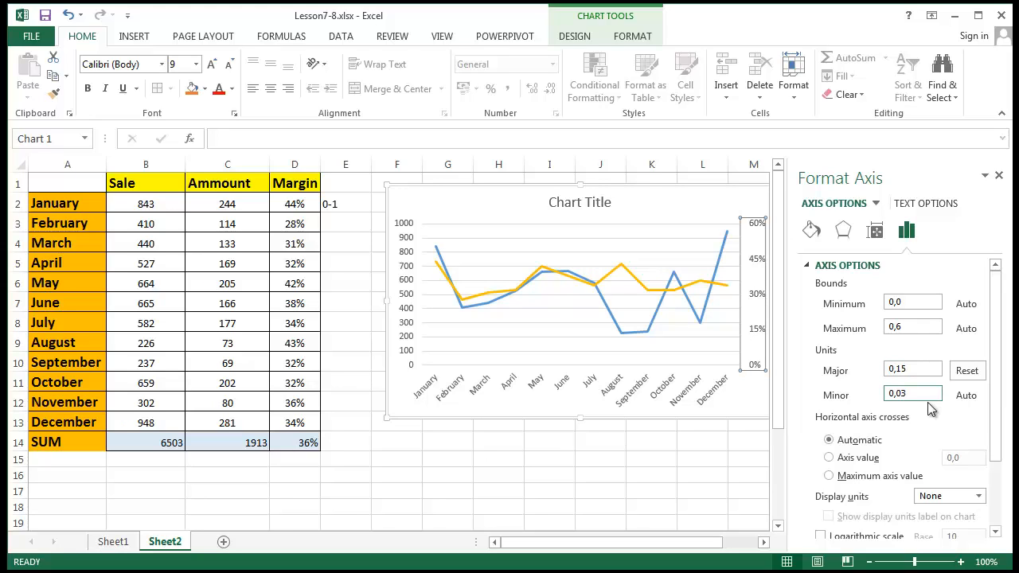
{"action": "double_click", "coordinate": [898, 368]}
{"action": "left_click", "coordinate": [919, 328]}
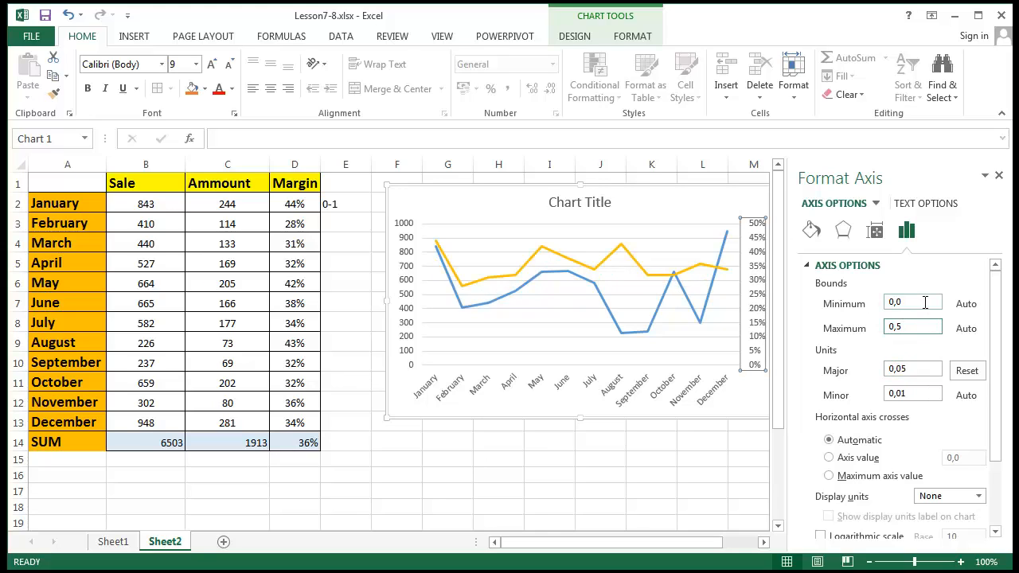
{"action": "left_click_drag", "start_coordinate": [925, 303], "coordinate": [802, 268]}
{"action": "left_click", "coordinate": [916, 302]}
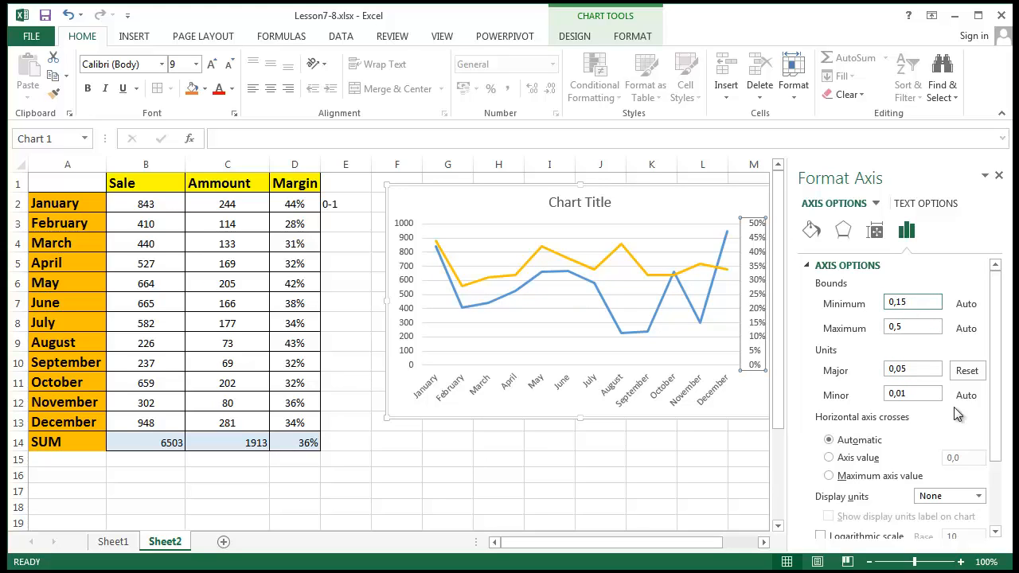
{"action": "left_click", "coordinate": [916, 327]}
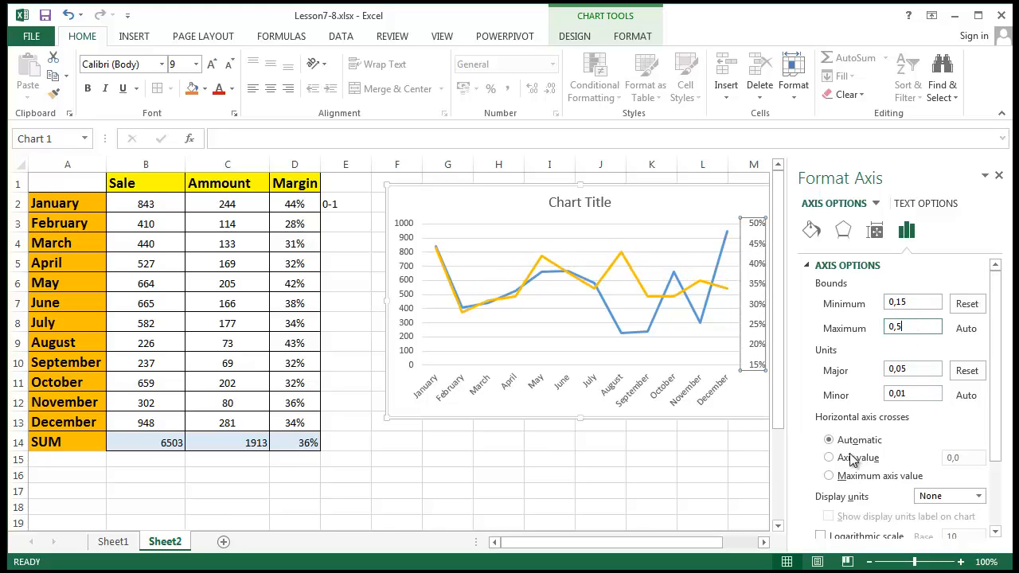
{"action": "scroll", "coordinate": [853, 442], "scroll_direction": "down", "scroll_amount": 1}
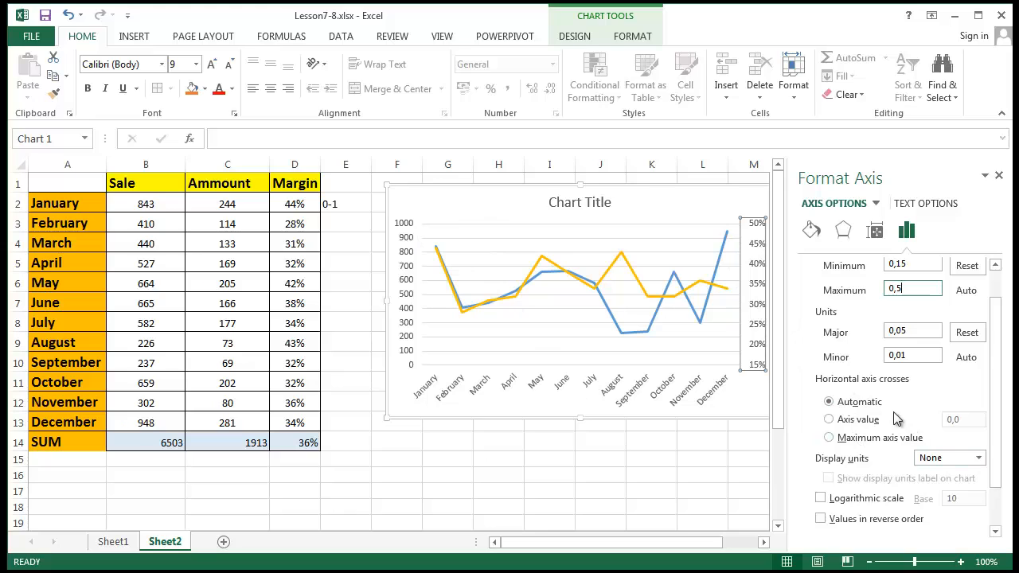
{"action": "left_click", "coordinate": [868, 420]}
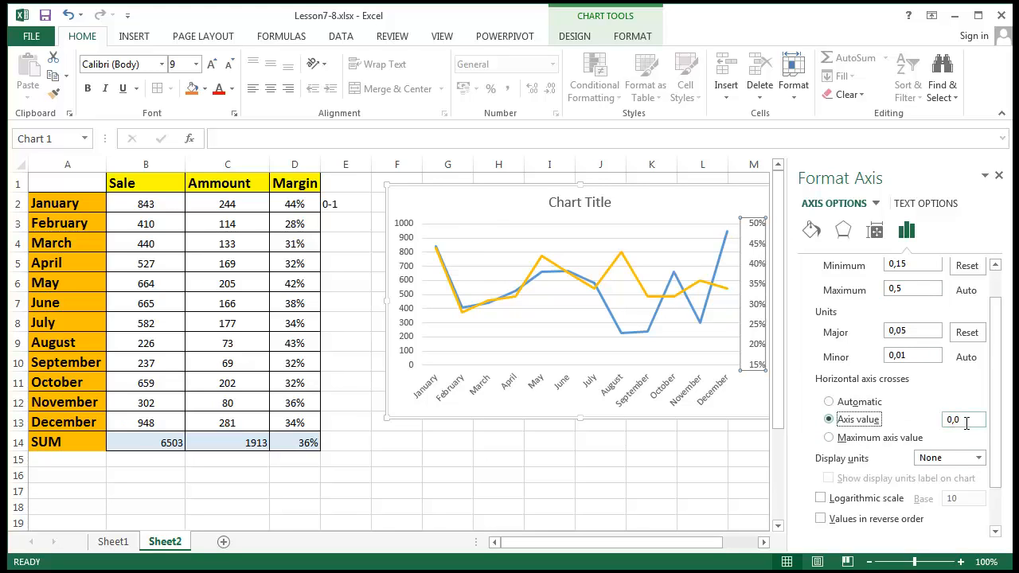
{"action": "left_click", "coordinate": [960, 422]}
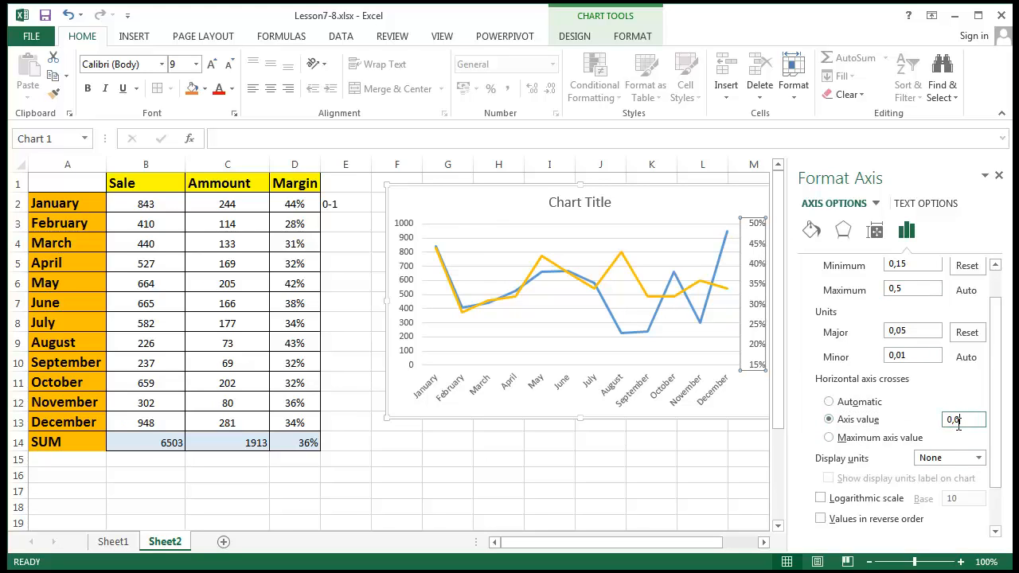
{"action": "left_click", "coordinate": [924, 355]}
{"action": "left_click", "coordinate": [849, 405]}
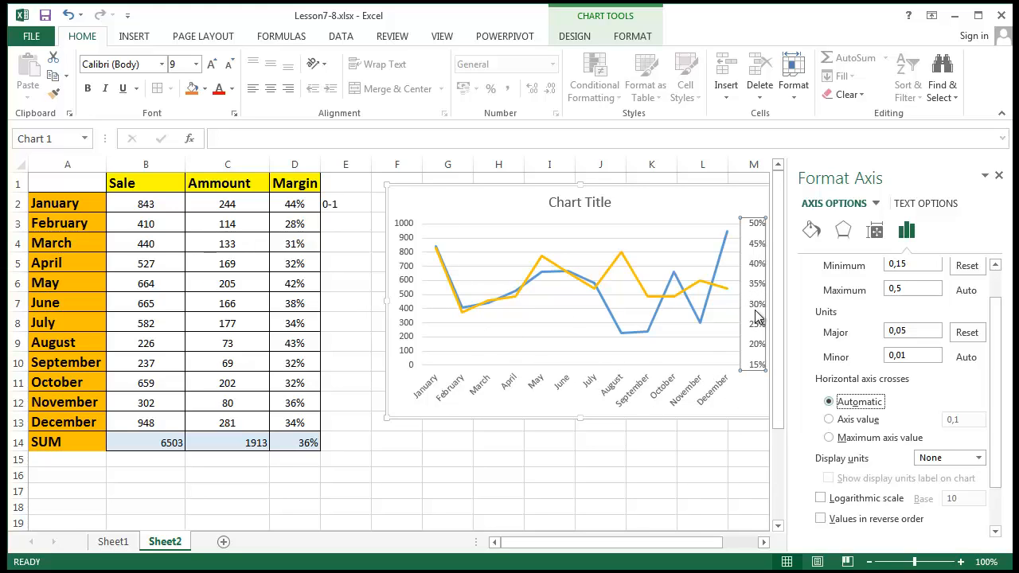
{"action": "left_click", "coordinate": [753, 233]}
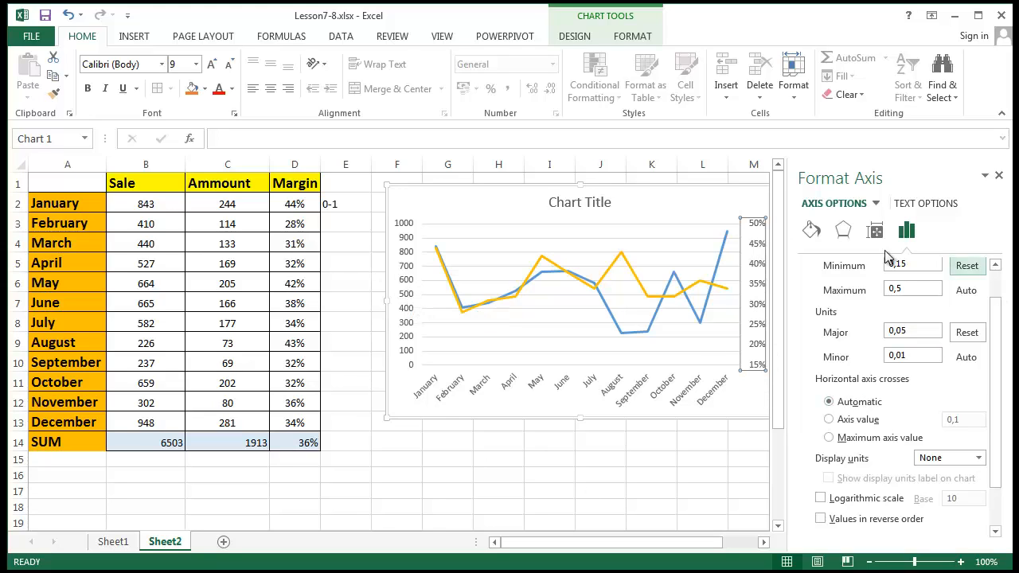
- Try Hundreds as the Margin axis display units, then set them back to None
{"action": "left_click", "coordinate": [400, 258]}
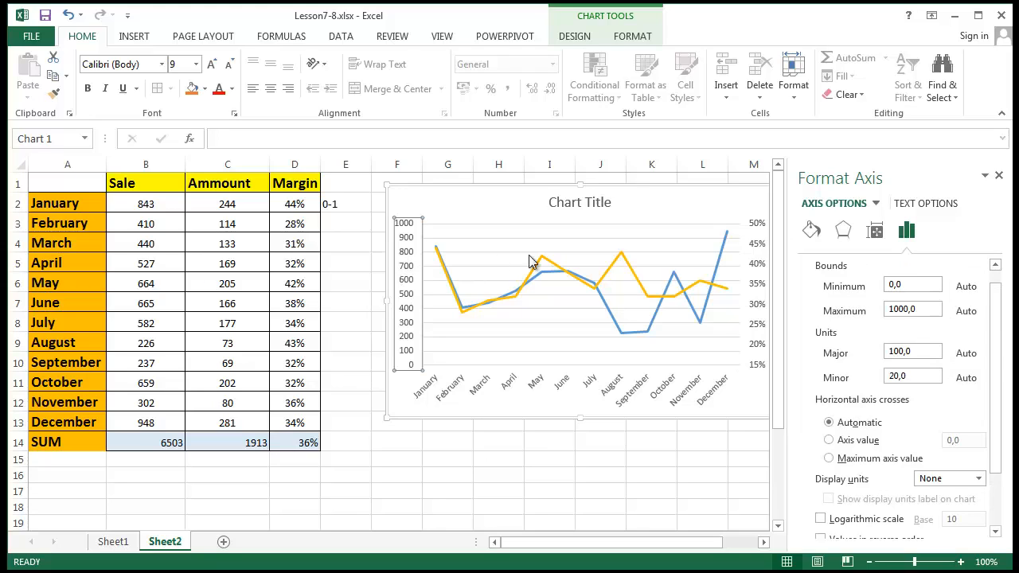
{"action": "left_click", "coordinate": [764, 259]}
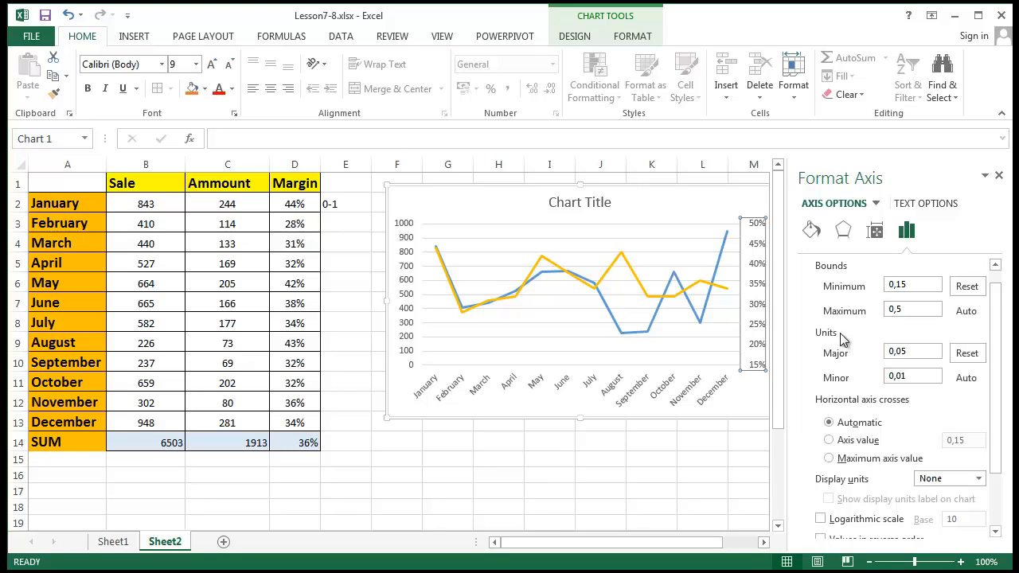
{"action": "scroll", "coordinate": [841, 335], "scroll_direction": "down", "scroll_amount": 1}
{"action": "scroll", "coordinate": [841, 335], "scroll_direction": "down", "scroll_amount": 1}
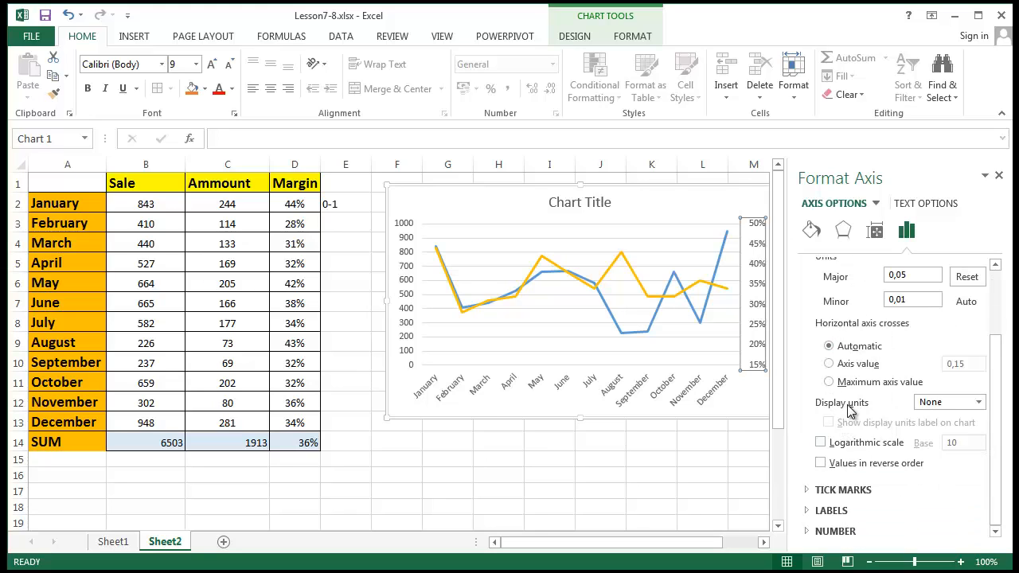
{"action": "left_click", "coordinate": [979, 403]}
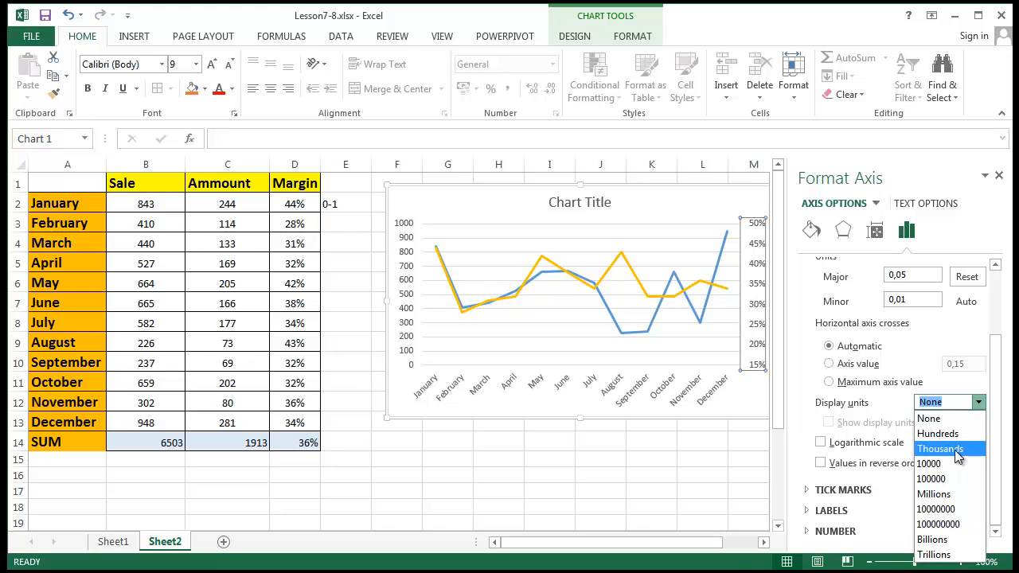
{"action": "left_click", "coordinate": [956, 435]}
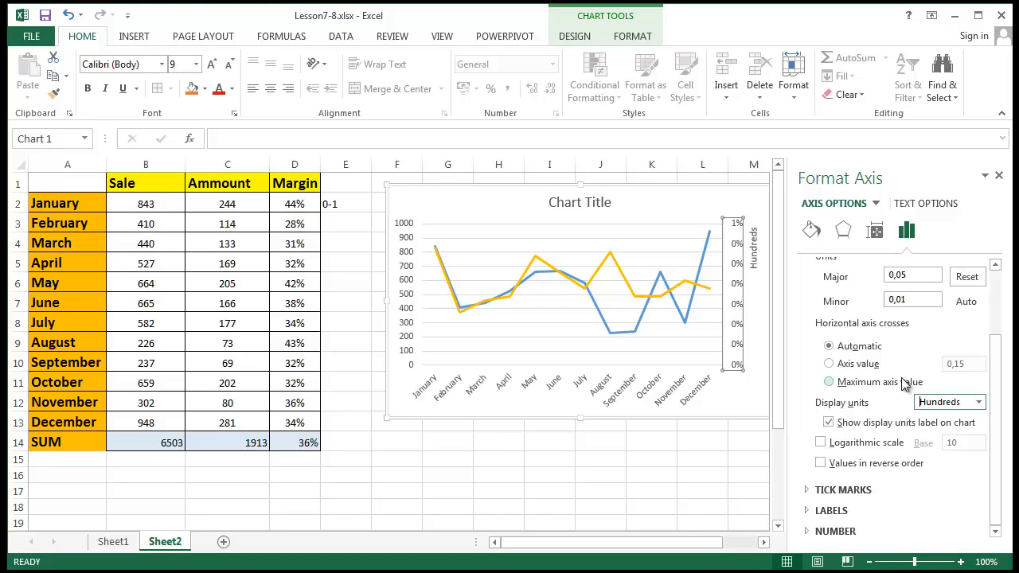
{"action": "left_click", "coordinate": [980, 403]}
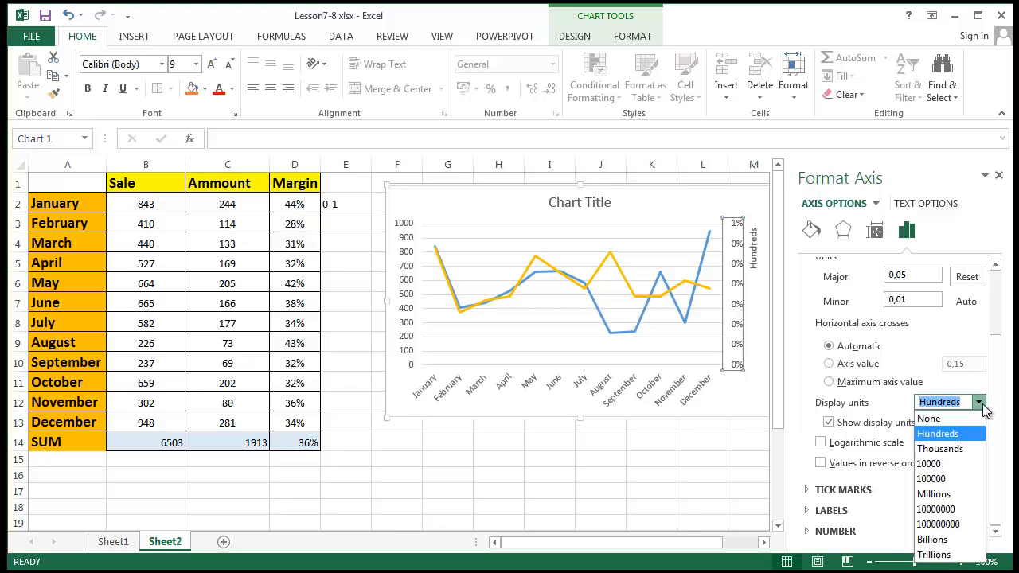
{"action": "left_click", "coordinate": [951, 419]}
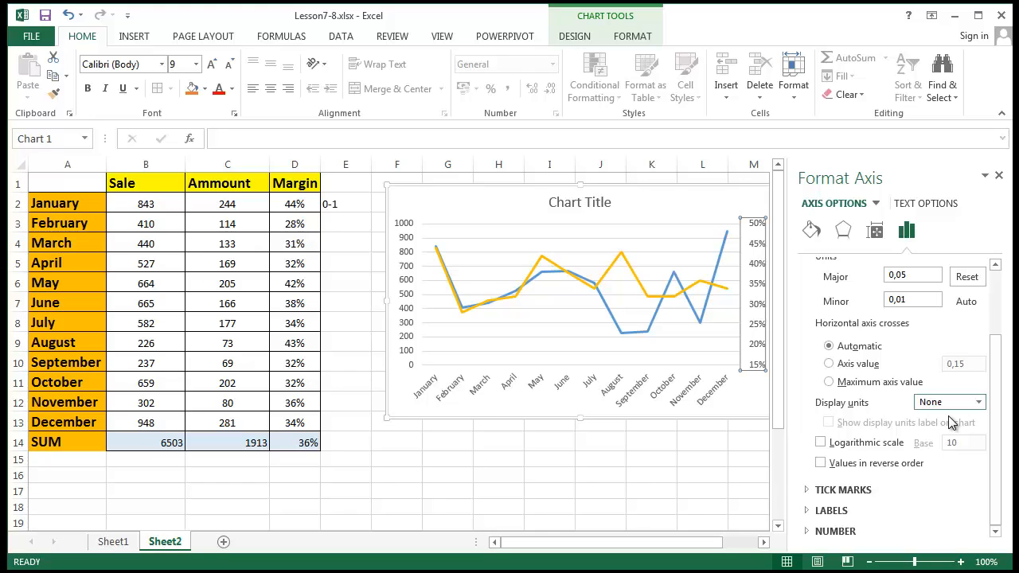
- Toggle logarithmic scale and reverse order on the Margin axis, leaving both off
{"action": "scroll", "coordinate": [875, 446], "scroll_direction": "up", "scroll_amount": 1}
{"action": "left_click", "coordinate": [821, 480]}
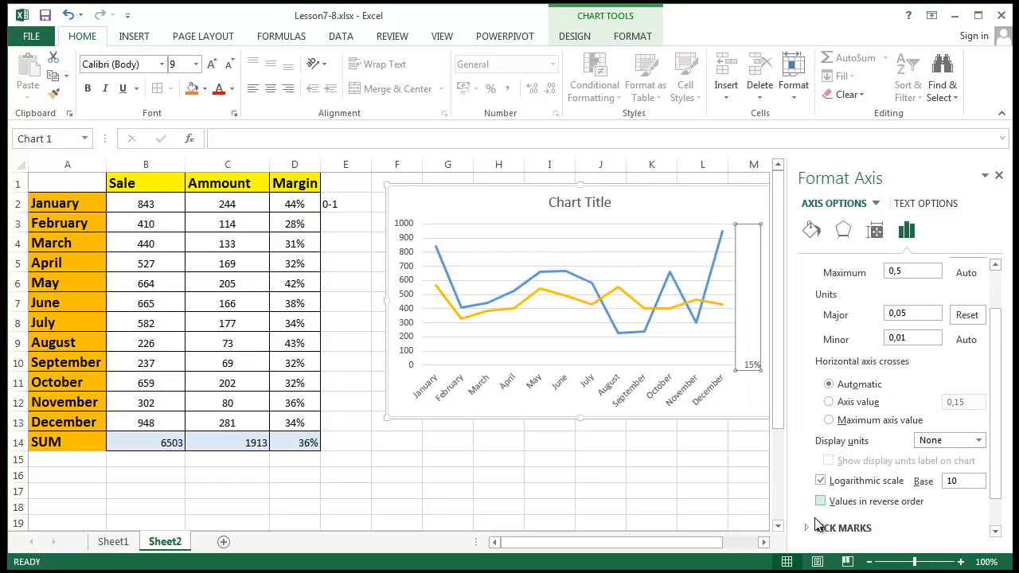
{"action": "left_click", "coordinate": [821, 501]}
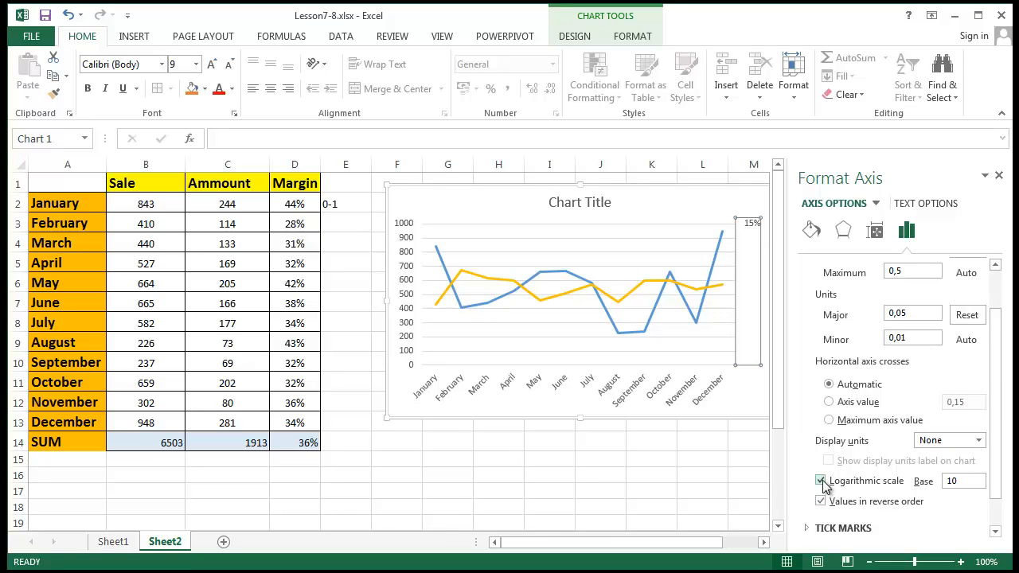
{"action": "left_click", "coordinate": [821, 501]}
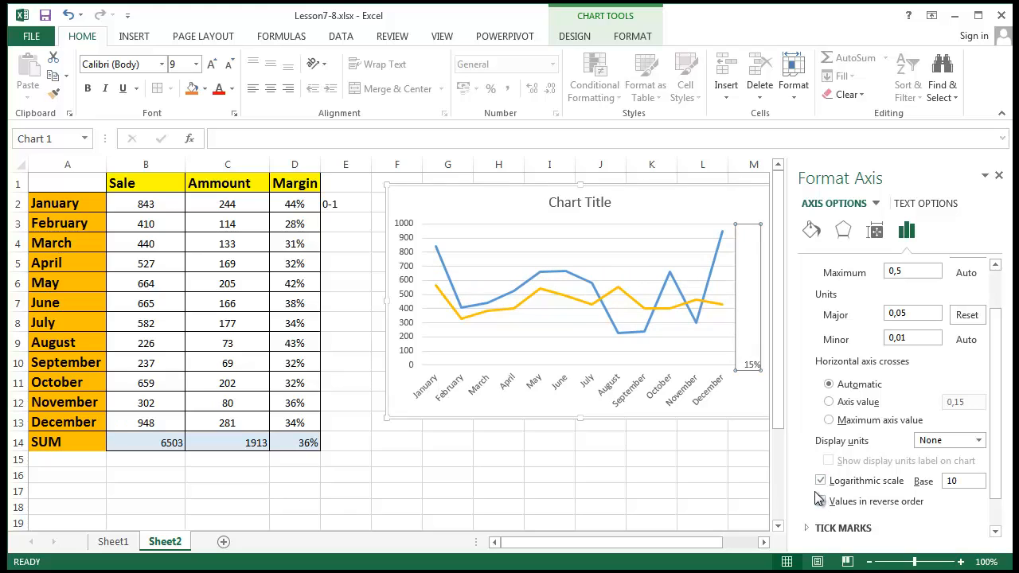
{"action": "left_click", "coordinate": [821, 481]}
{"action": "left_click", "coordinate": [821, 482]}
- Shift the line chart slightly to the left
{"action": "scroll", "coordinate": [820, 487], "scroll_direction": "down", "scroll_amount": 1}
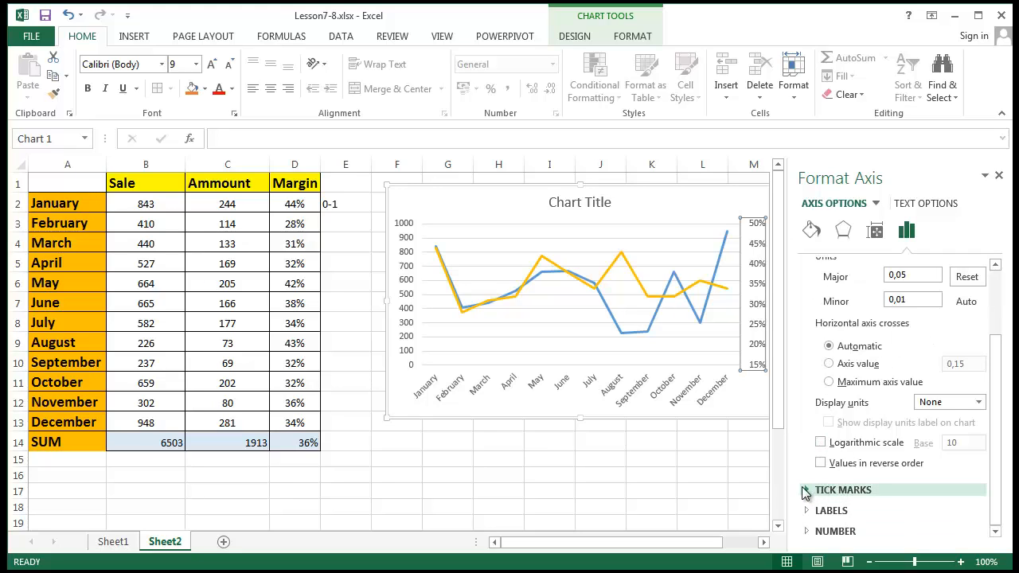
{"action": "scroll", "coordinate": [930, 350], "scroll_direction": "up", "scroll_amount": 3}
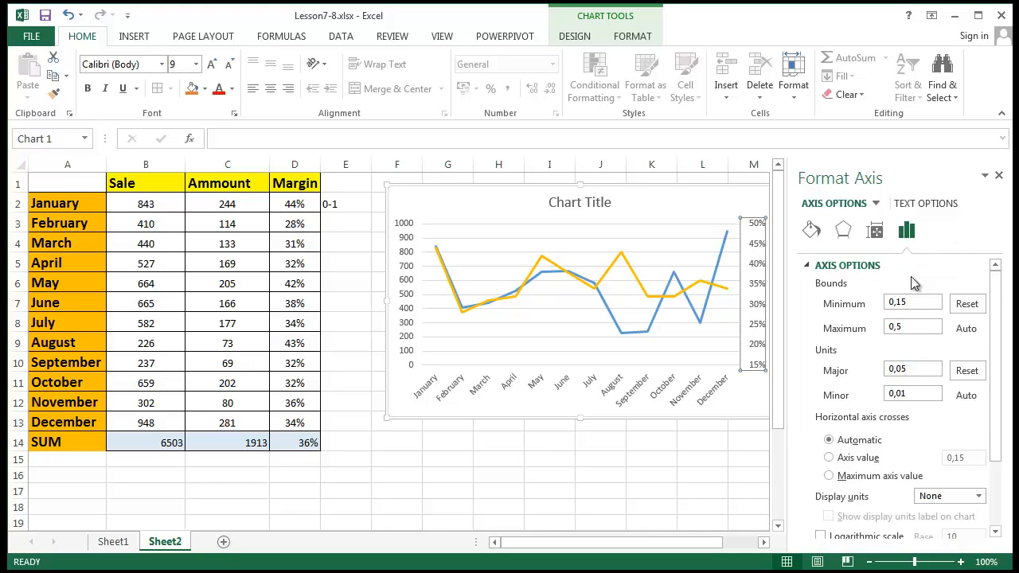
{"action": "scroll", "coordinate": [911, 277], "scroll_direction": "down", "scroll_amount": 1}
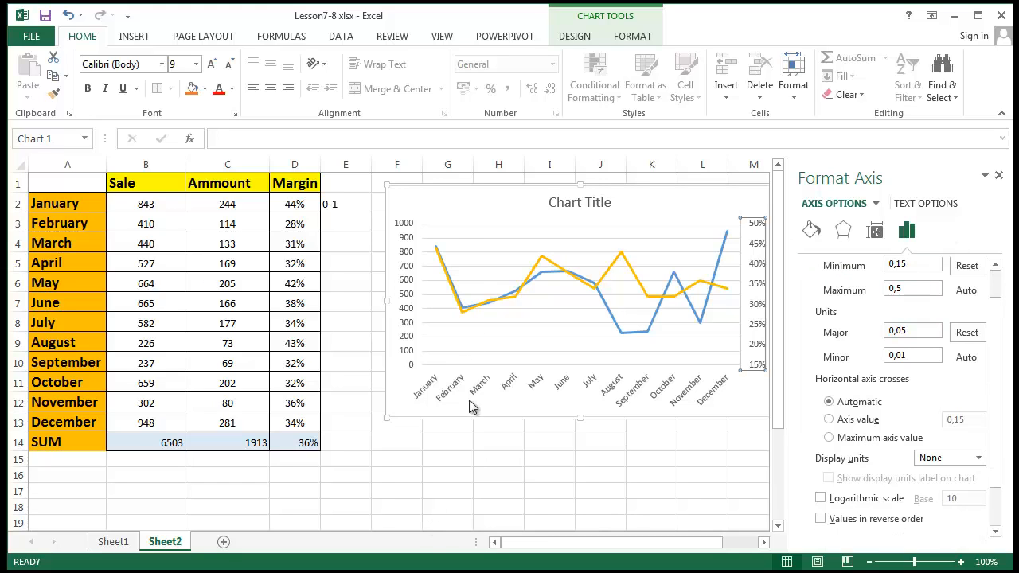
{"action": "left_click_drag", "start_coordinate": [448, 206], "coordinate": [414, 201]}
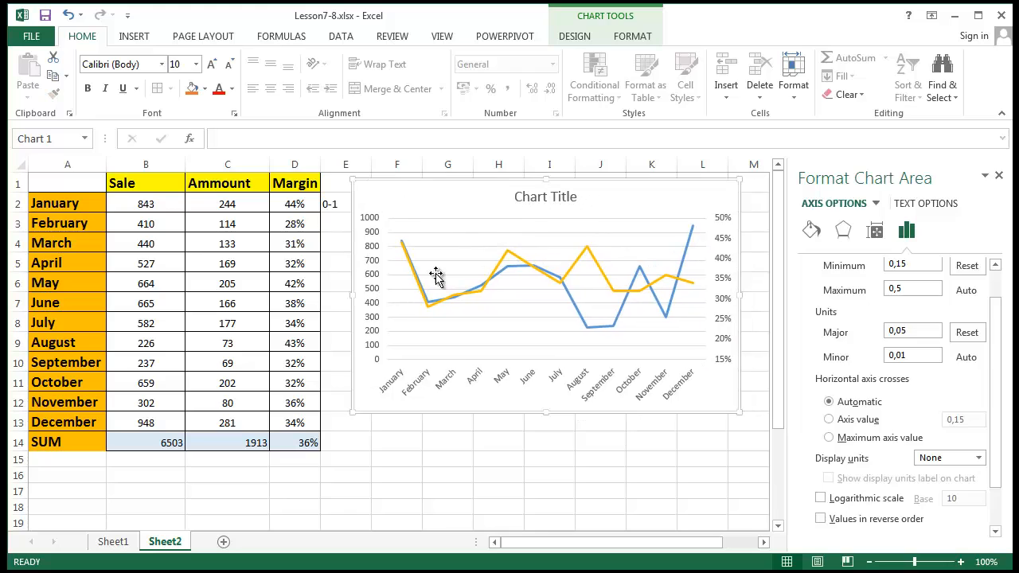
- Replace the default Chart Title with 'Sales VS Margin'
{"action": "left_click", "coordinate": [557, 197]}
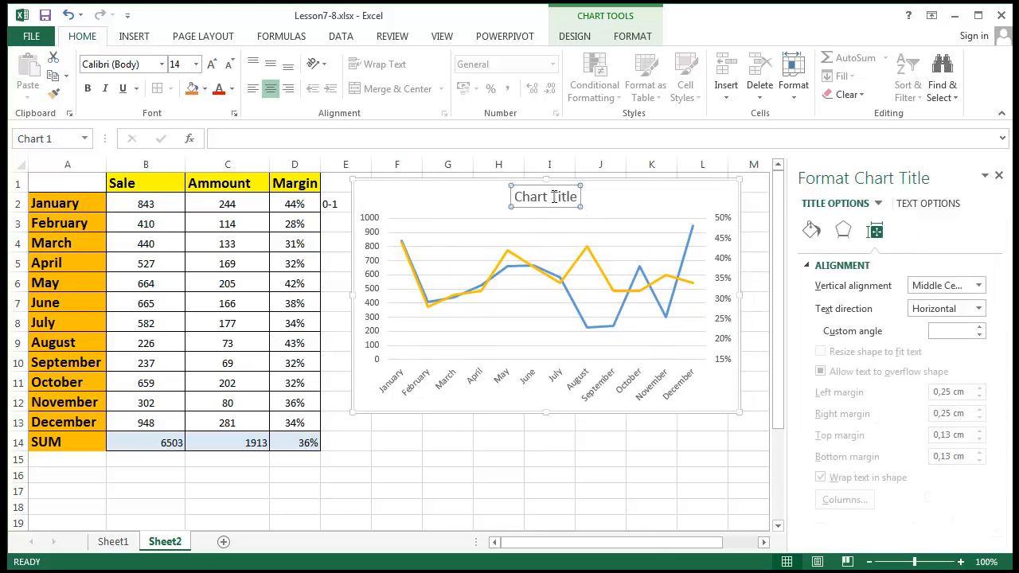
{"action": "left_click_drag", "start_coordinate": [577, 198], "coordinate": [486, 197]}
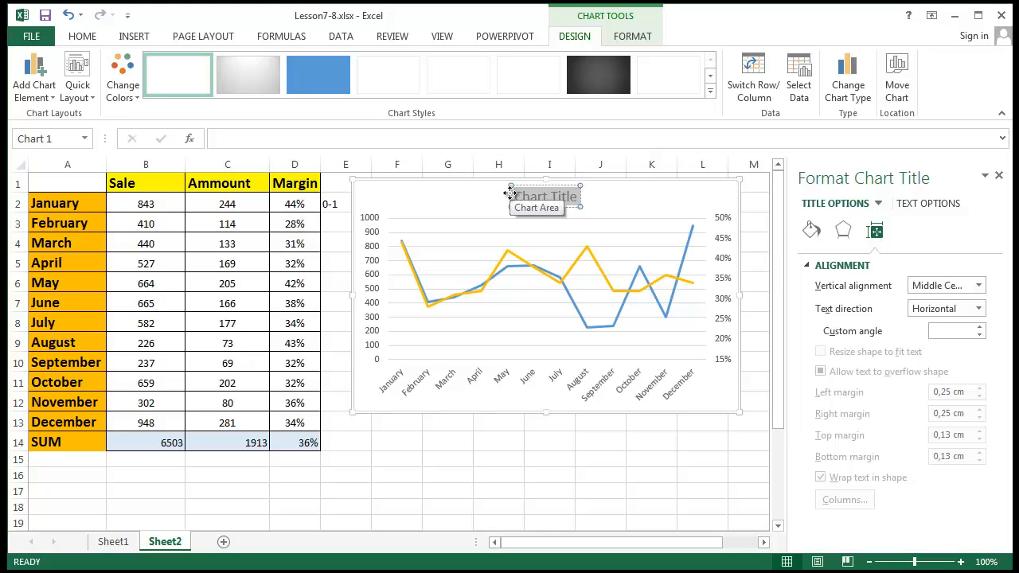
{"action": "type", "text": "Sa"}
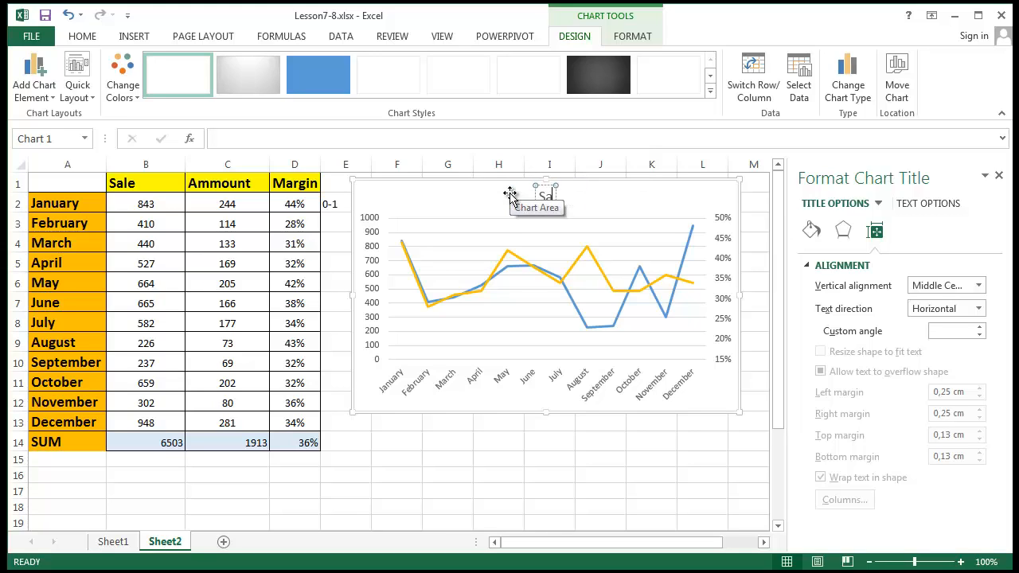
{"action": "type", "text": "les V"}
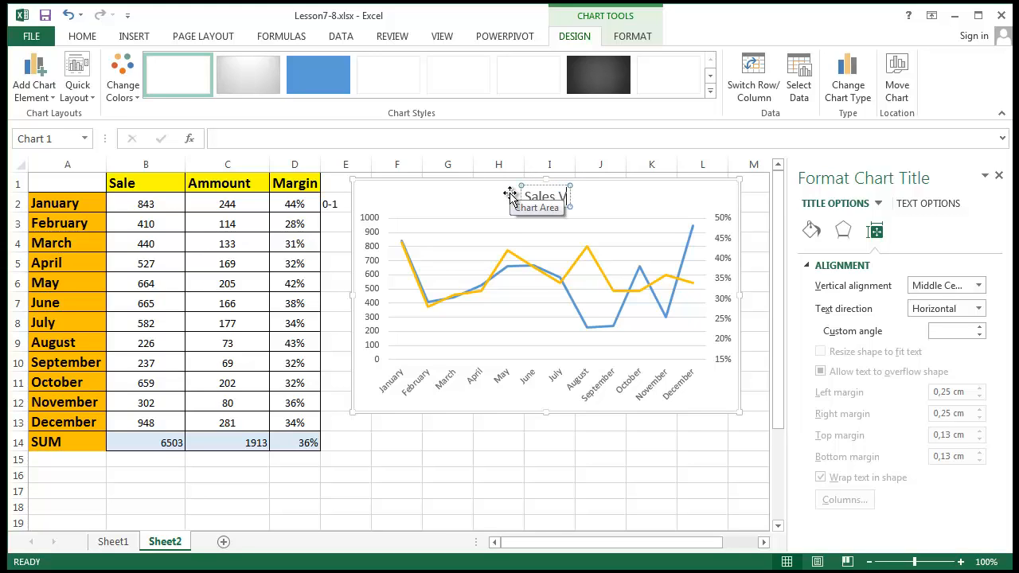
{"action": "type", "text": "S"}
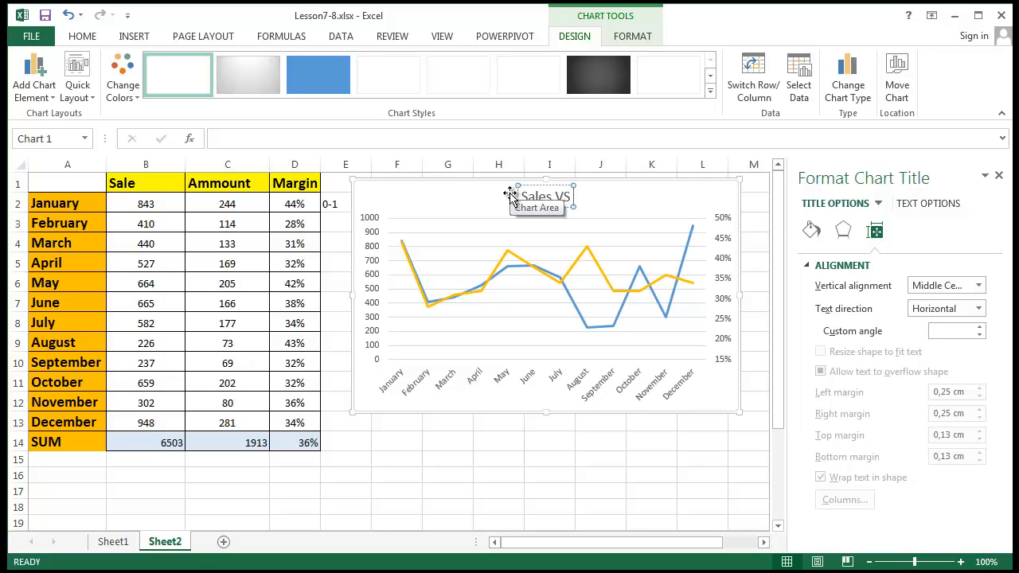
{"action": "type", "text": " Margin"}
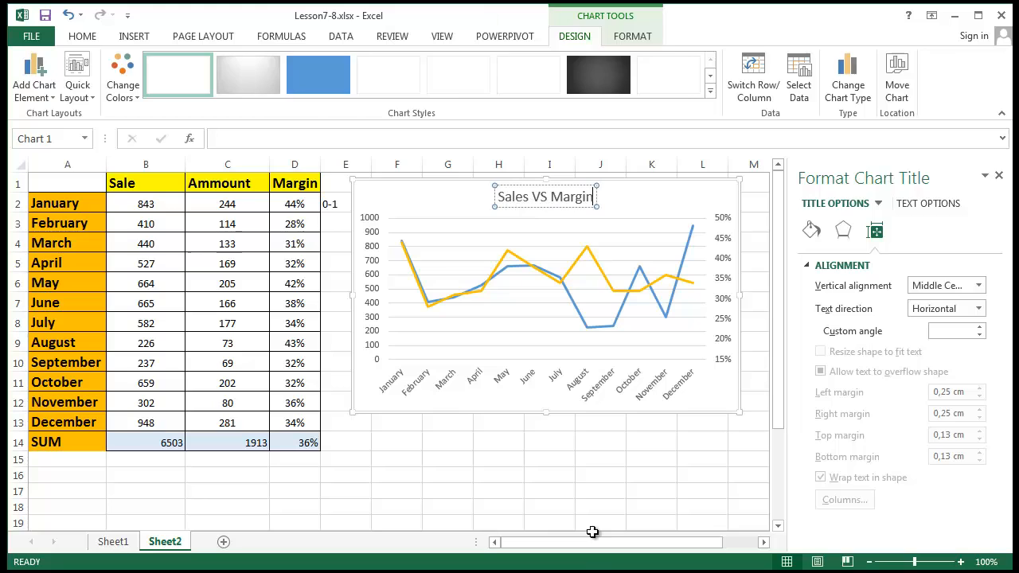
{"action": "left_click", "coordinate": [592, 488]}
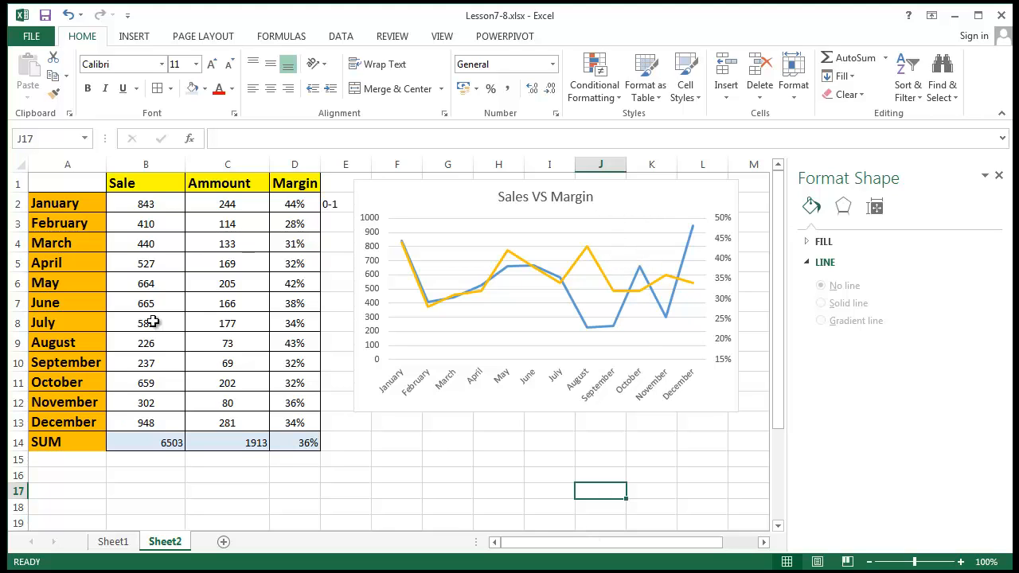
- Confirm Sale plots on the primary axis and Margin on the secondary axis
{"action": "left_click", "coordinate": [570, 302]}
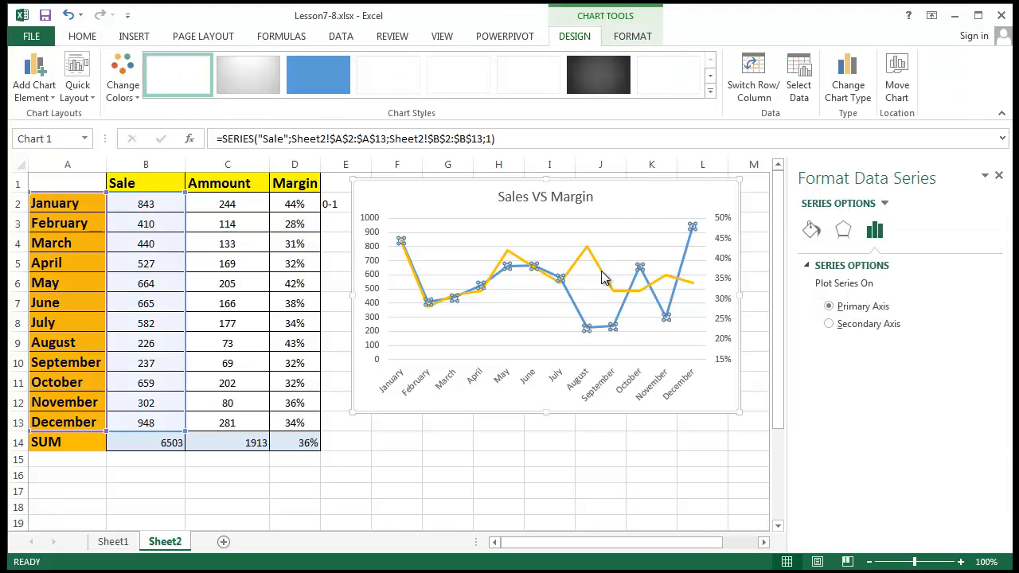
{"action": "left_click", "coordinate": [603, 277]}
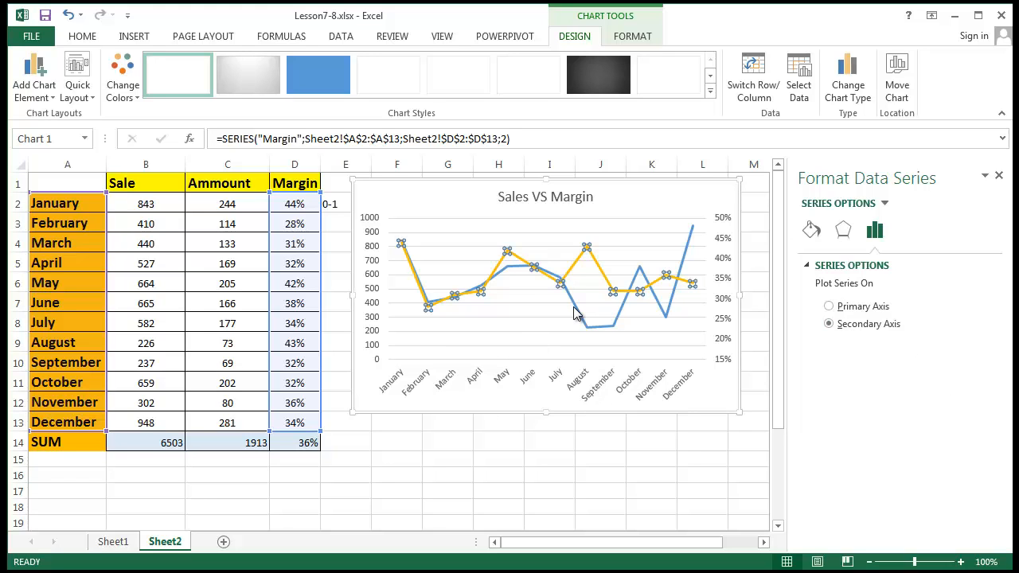
{"action": "left_click", "coordinate": [501, 433]}
{"action": "left_click", "coordinate": [605, 217]}
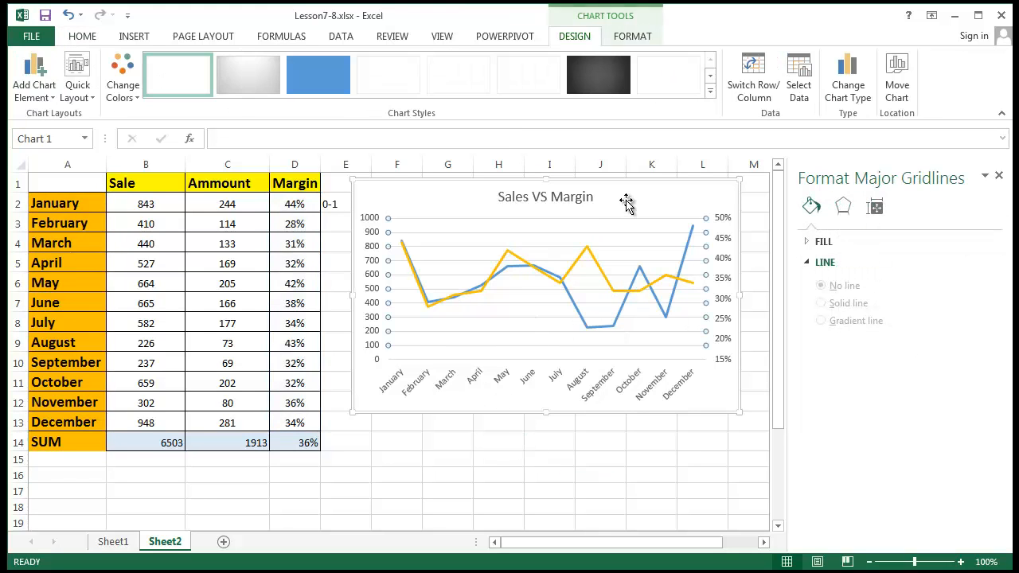
{"action": "left_click", "coordinate": [145, 38]}
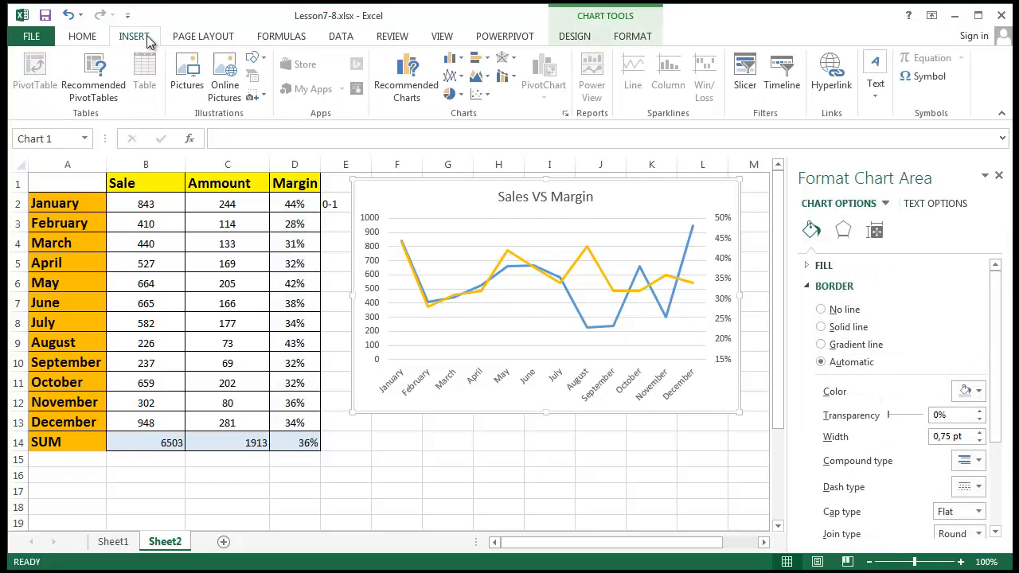
- Close the Format pane and move the Sales VS Margin chart right, over columns P–V
{"action": "left_click", "coordinate": [459, 76]}
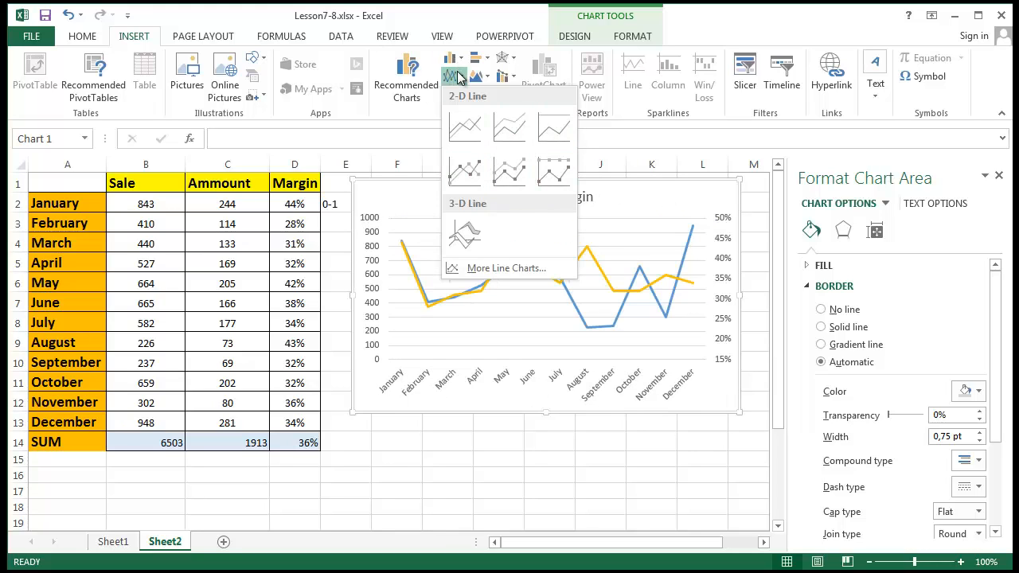
{"action": "left_click", "coordinate": [483, 237]}
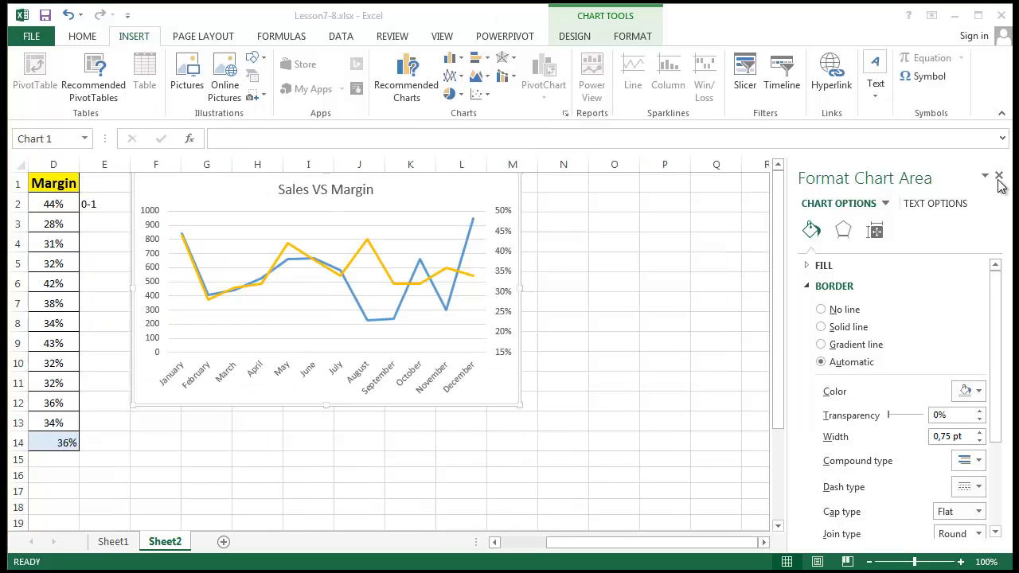
{"action": "left_click", "coordinate": [1000, 176]}
{"action": "left_click", "coordinate": [717, 301]}
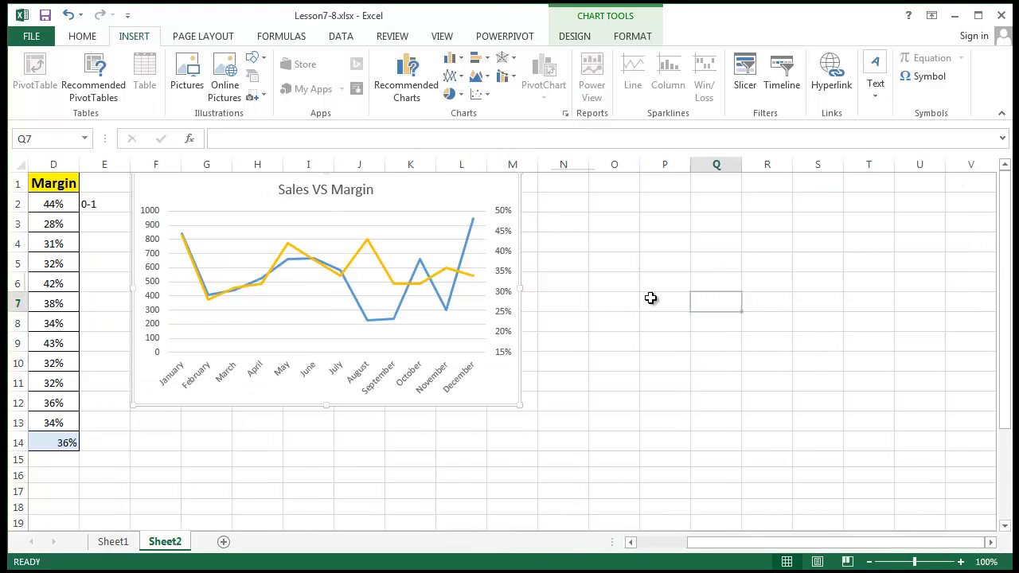
{"action": "left_click", "coordinate": [615, 217]}
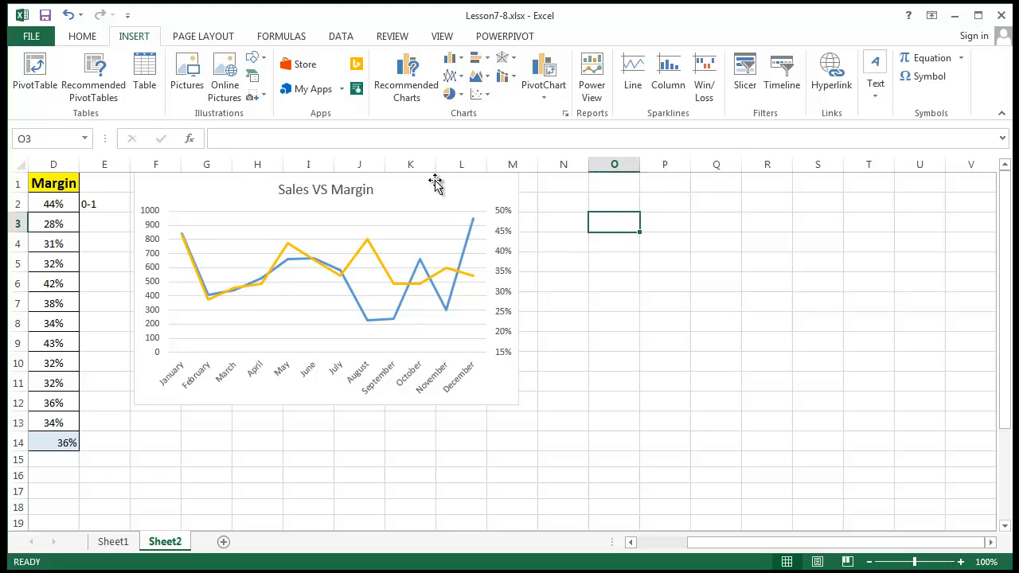
{"action": "left_click_drag", "start_coordinate": [436, 183], "coordinate": [931, 200]}
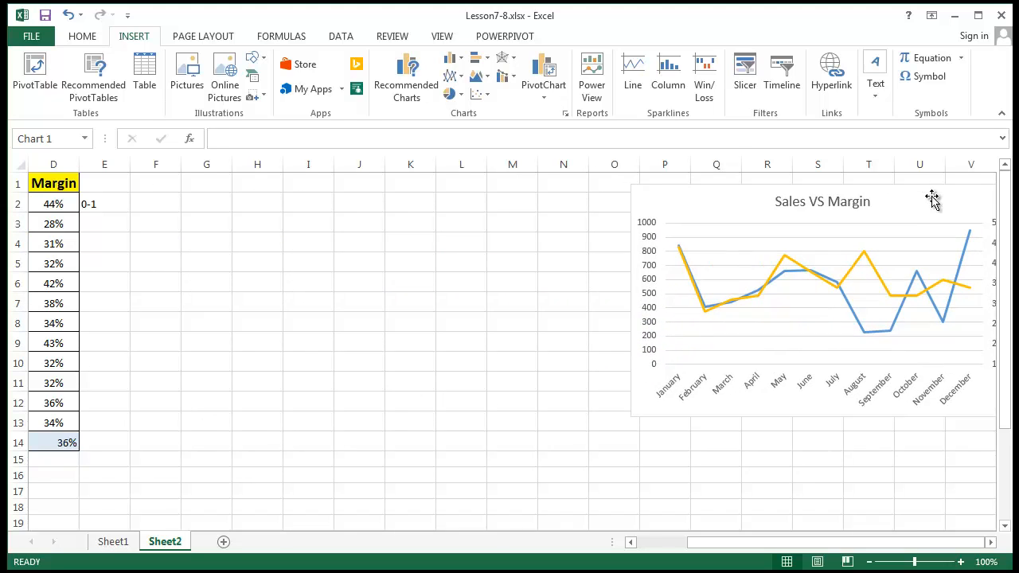
{"action": "left_click", "coordinate": [334, 342]}
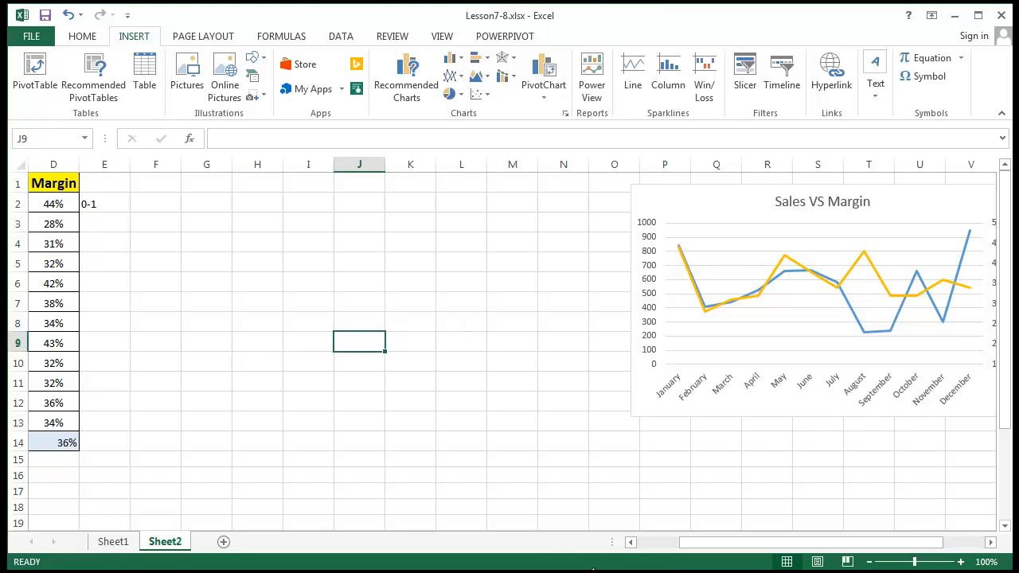
{"action": "left_click_drag", "start_coordinate": [697, 544], "coordinate": [655, 544]}
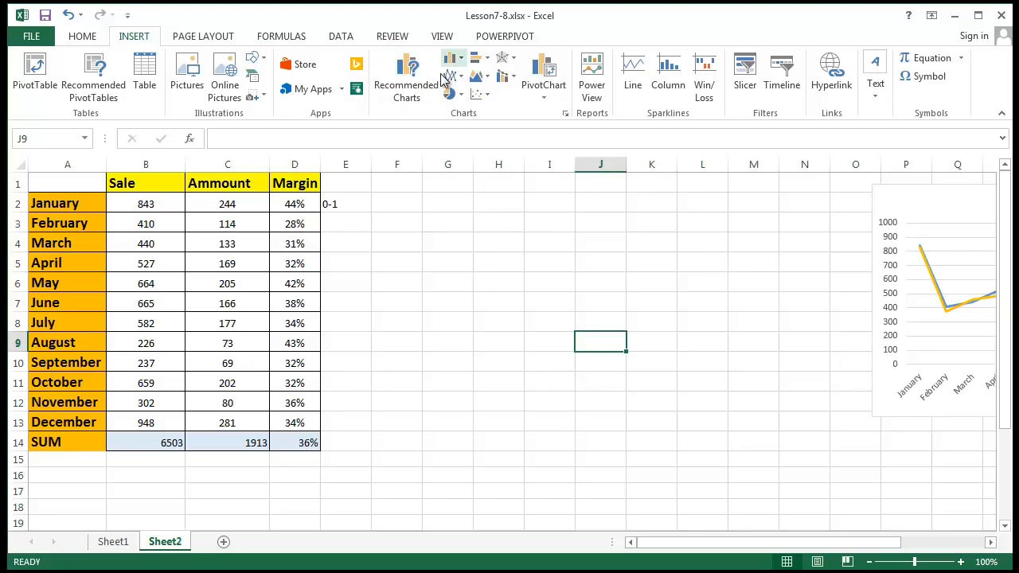
- Insert an empty clustered column chart
{"action": "left_click", "coordinate": [465, 61]}
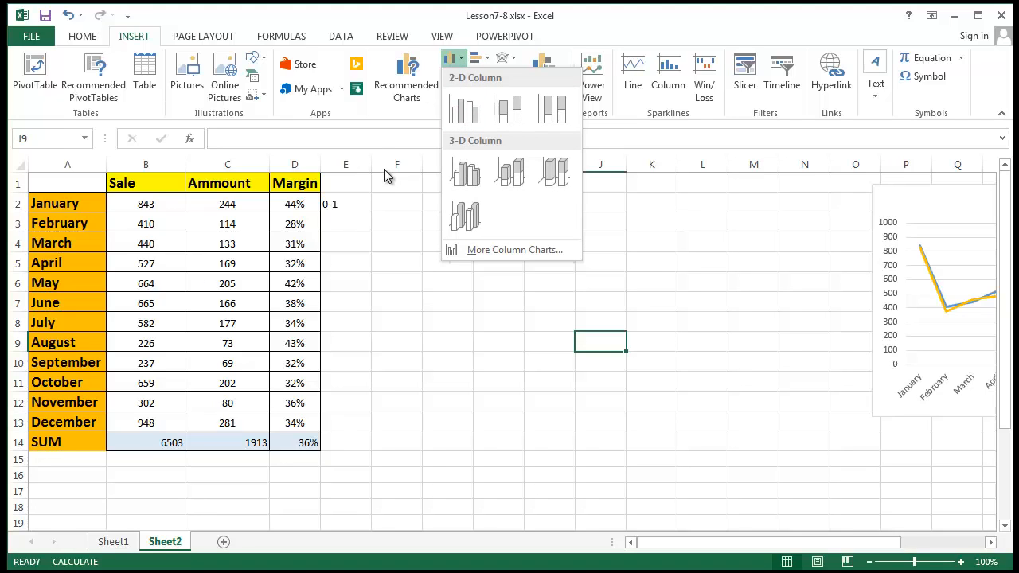
{"action": "left_click", "coordinate": [464, 109]}
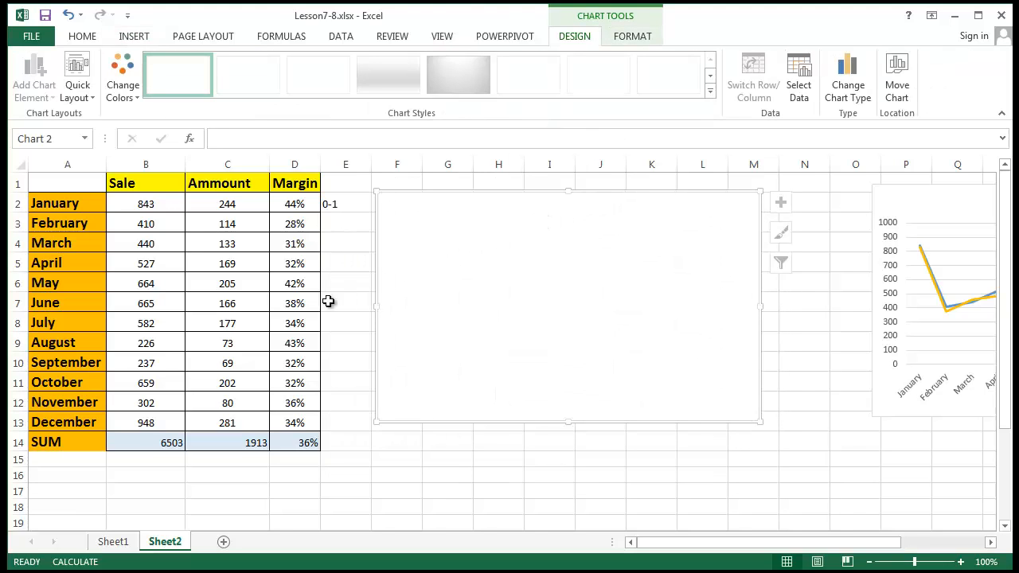
{"action": "double_click", "coordinate": [460, 295]}
- Set the chart's data range to A1:C13 for Sale and Ammount by month
{"action": "right_click", "coordinate": [462, 233]}
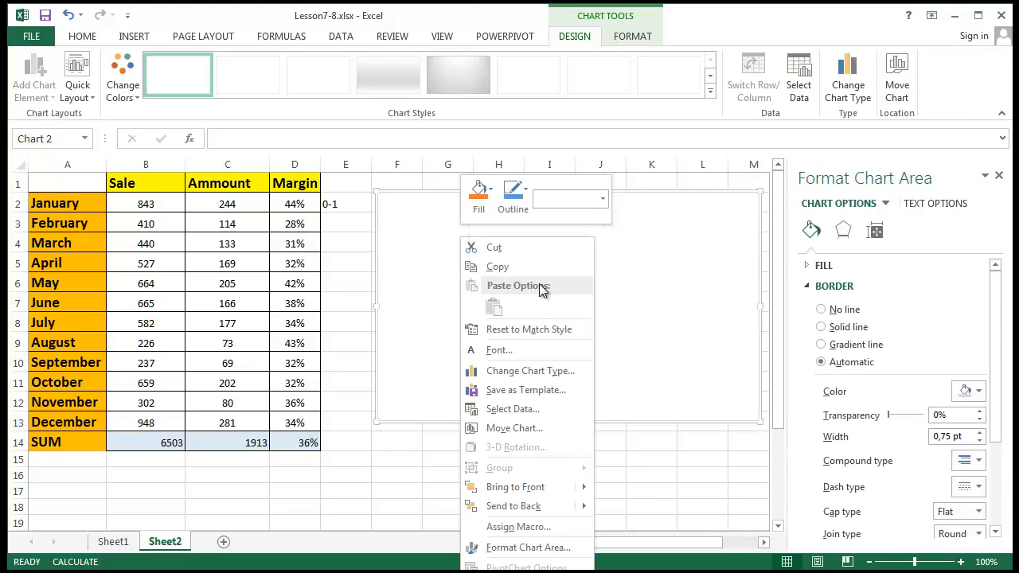
{"action": "left_click", "coordinate": [514, 409]}
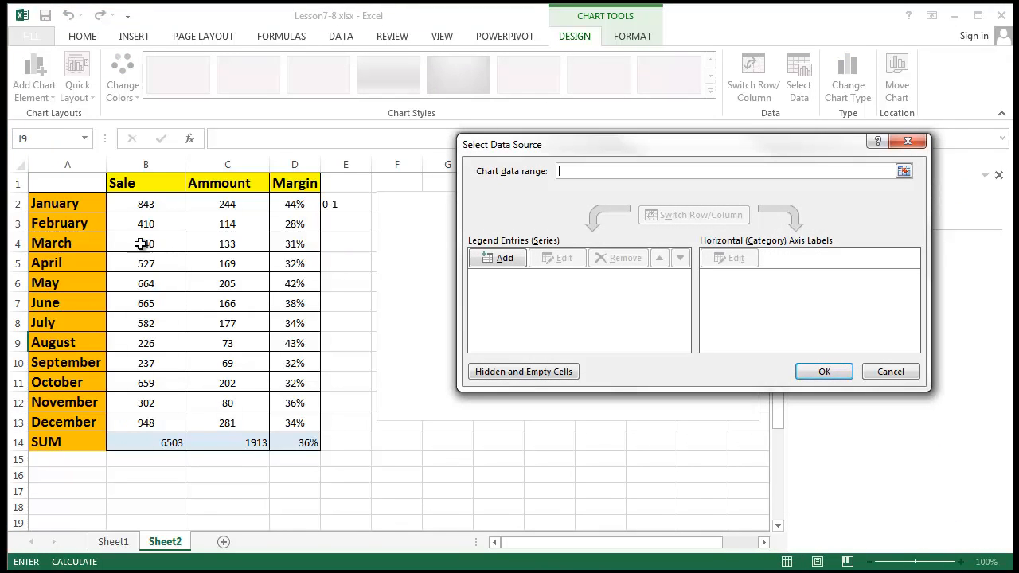
{"action": "left_click_drag", "start_coordinate": [37, 182], "coordinate": [231, 424]}
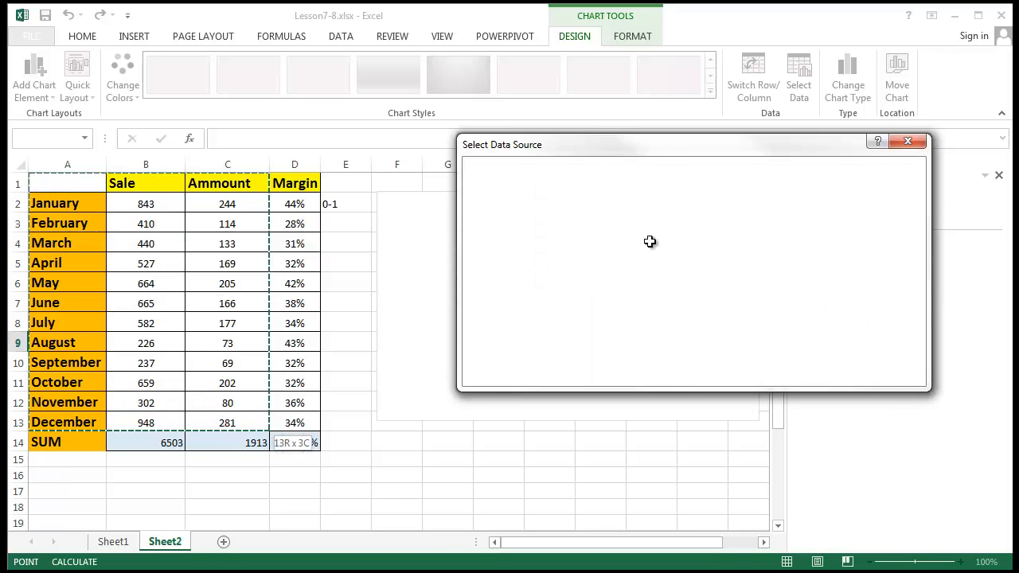
{"action": "key", "text": "Return"}
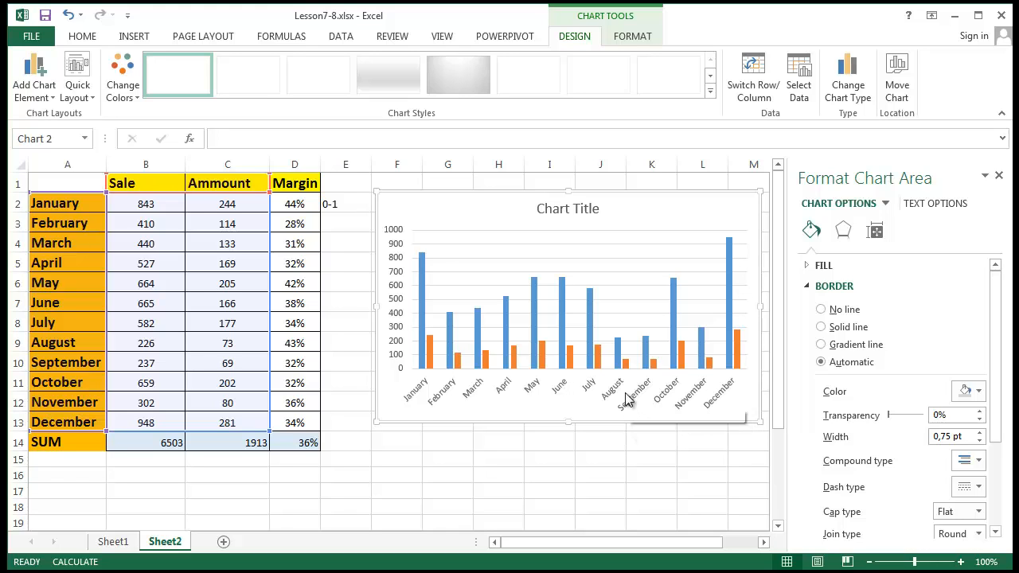
- Select the Ammount series in the new column chart and show its series options
{"action": "left_click", "coordinate": [670, 351]}
{"action": "left_click", "coordinate": [673, 352]}
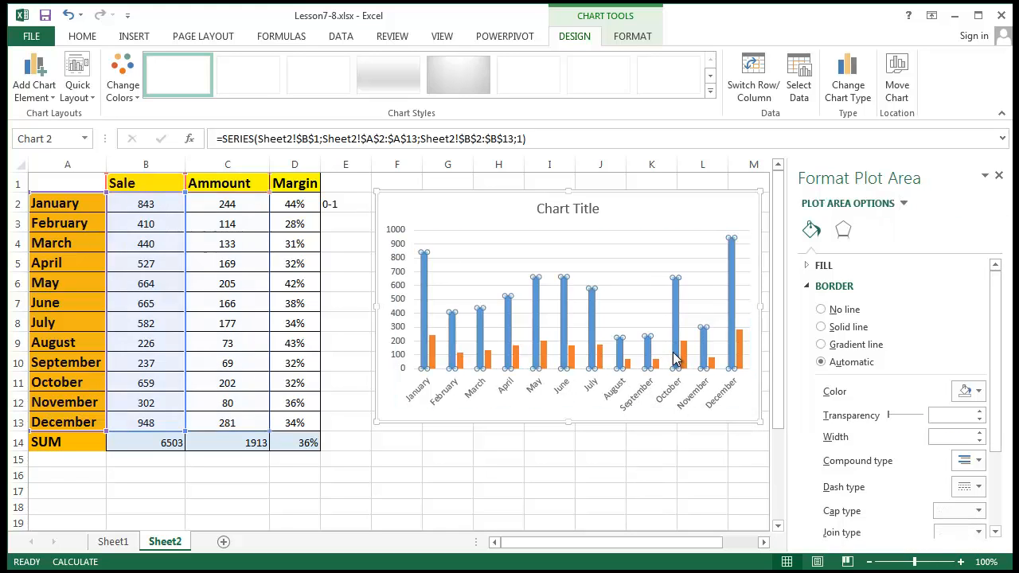
{"action": "left_click", "coordinate": [614, 288]}
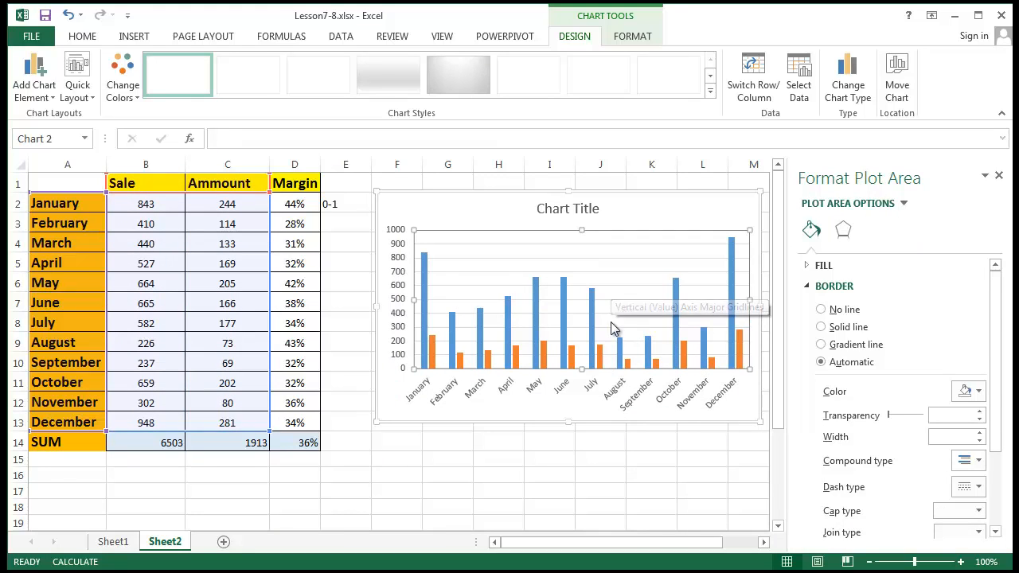
{"action": "left_click", "coordinate": [627, 363]}
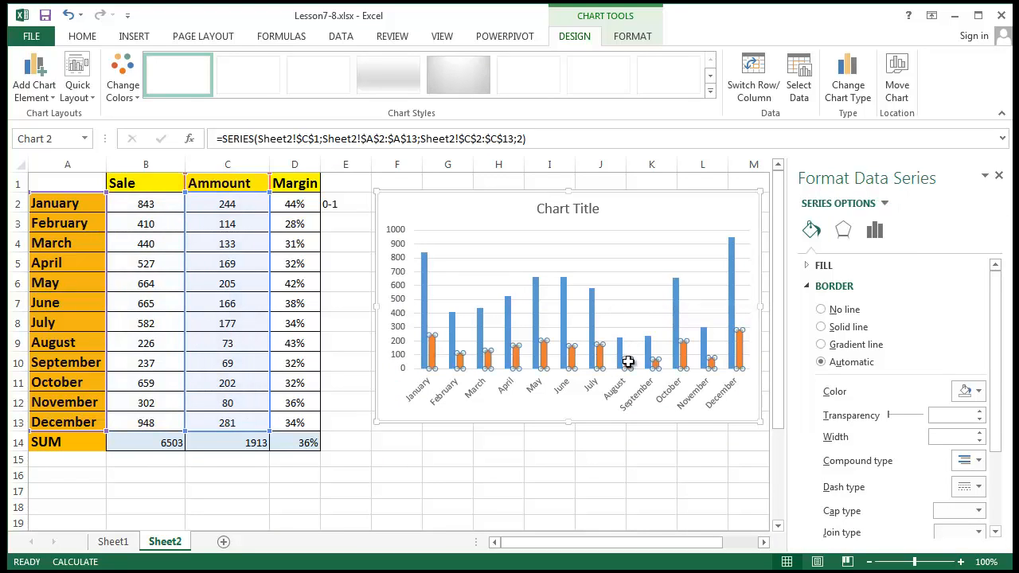
{"action": "left_click", "coordinate": [874, 230]}
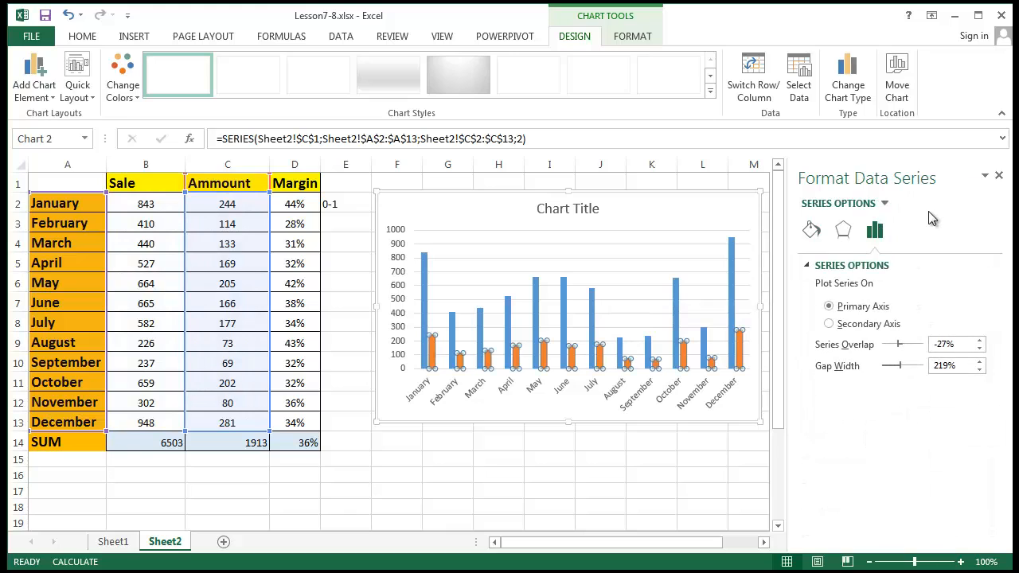
- Change the chart to a Clustered Column - Line combo with Ammount as the line
{"action": "right_click", "coordinate": [600, 363]}
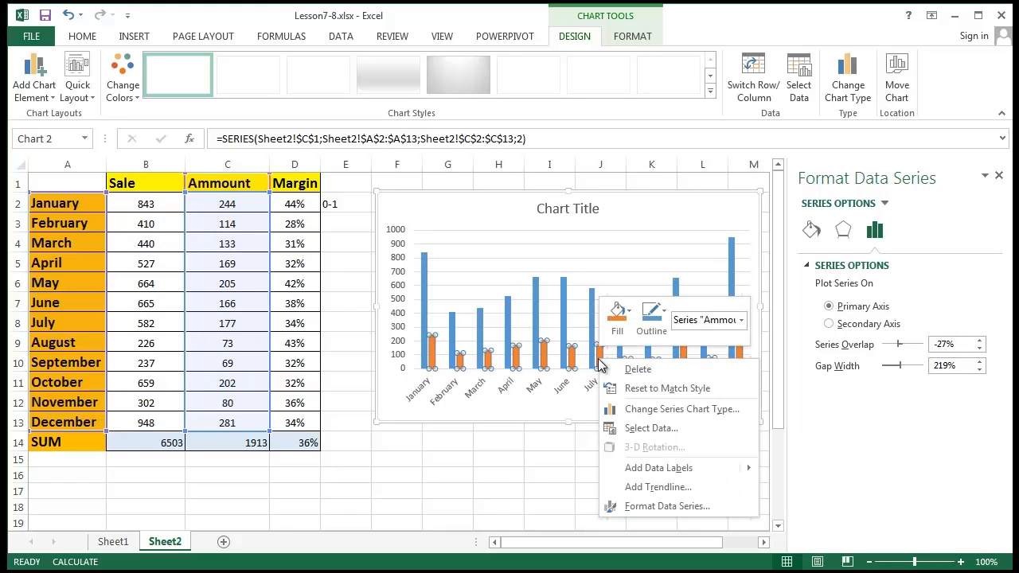
{"action": "left_click", "coordinate": [643, 411]}
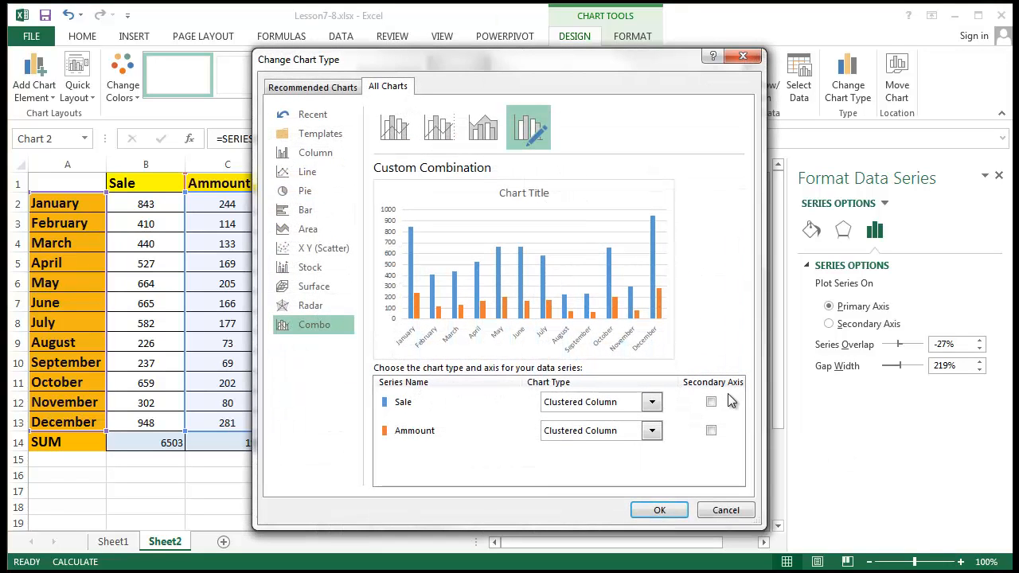
{"action": "left_click", "coordinate": [443, 137]}
{"action": "left_click", "coordinate": [398, 140]}
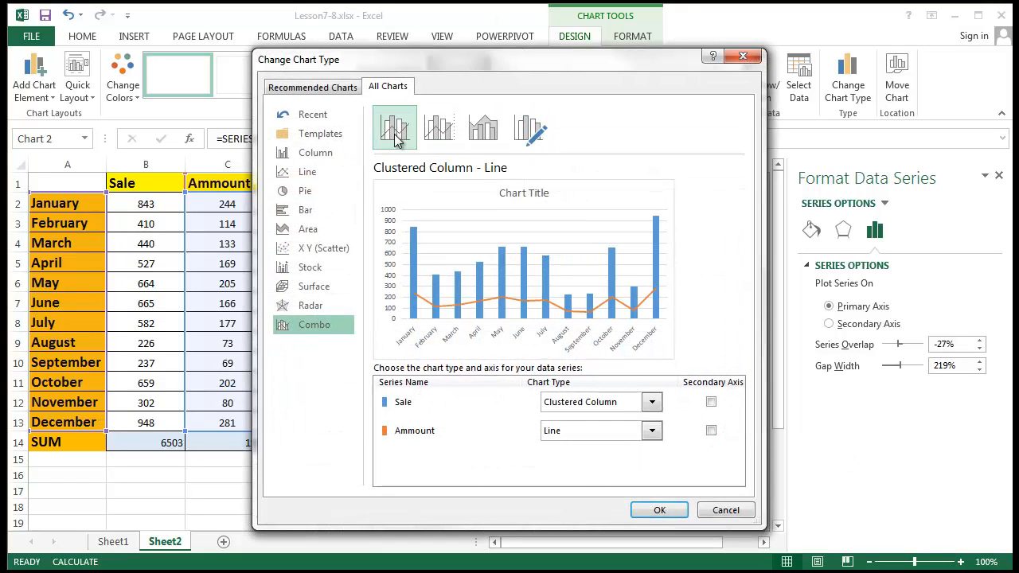
{"action": "left_click", "coordinate": [457, 140]}
{"action": "left_click", "coordinate": [483, 129]}
{"action": "left_click", "coordinate": [530, 132]}
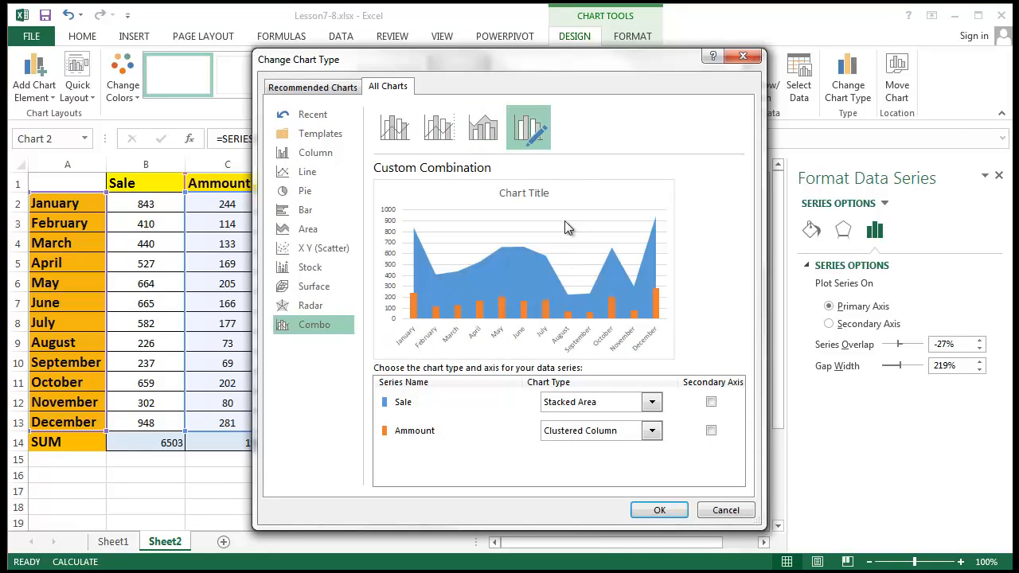
{"action": "left_click", "coordinate": [395, 127]}
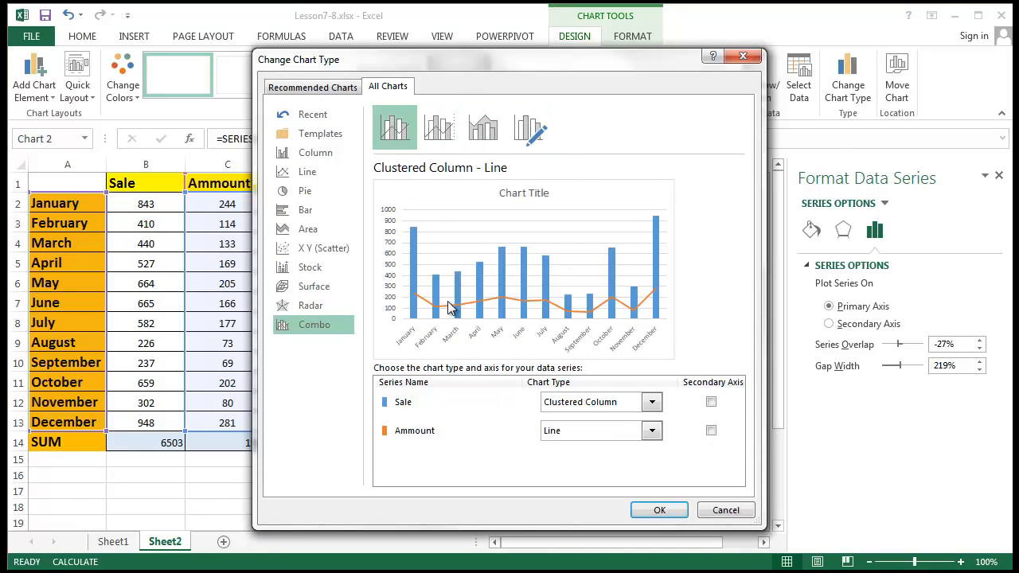
{"action": "left_click", "coordinate": [439, 134]}
{"action": "left_click", "coordinate": [393, 134]}
{"action": "left_click", "coordinate": [660, 510]}
{"action": "left_click", "coordinate": [649, 478]}
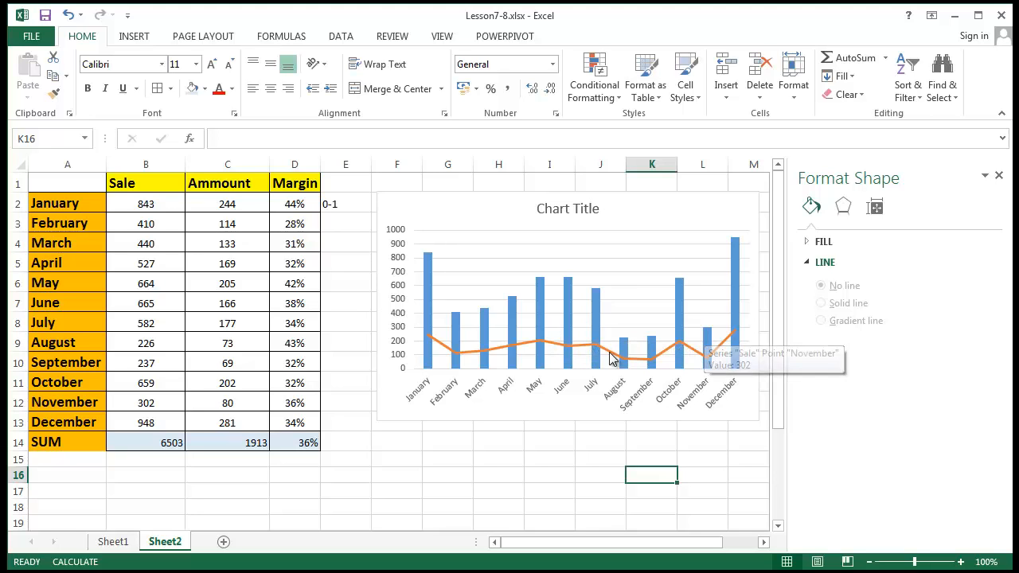
- Plot the Ammount line on a secondary axis running 0–300
{"action": "left_click", "coordinate": [387, 312]}
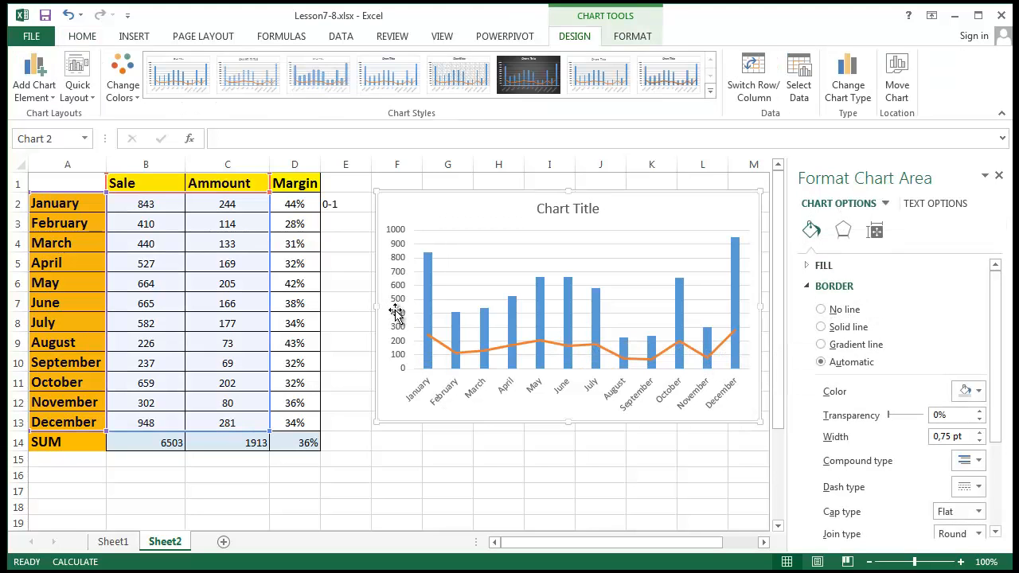
{"action": "left_click", "coordinate": [395, 312]}
{"action": "left_click", "coordinate": [452, 358]}
{"action": "right_click", "coordinate": [453, 358]}
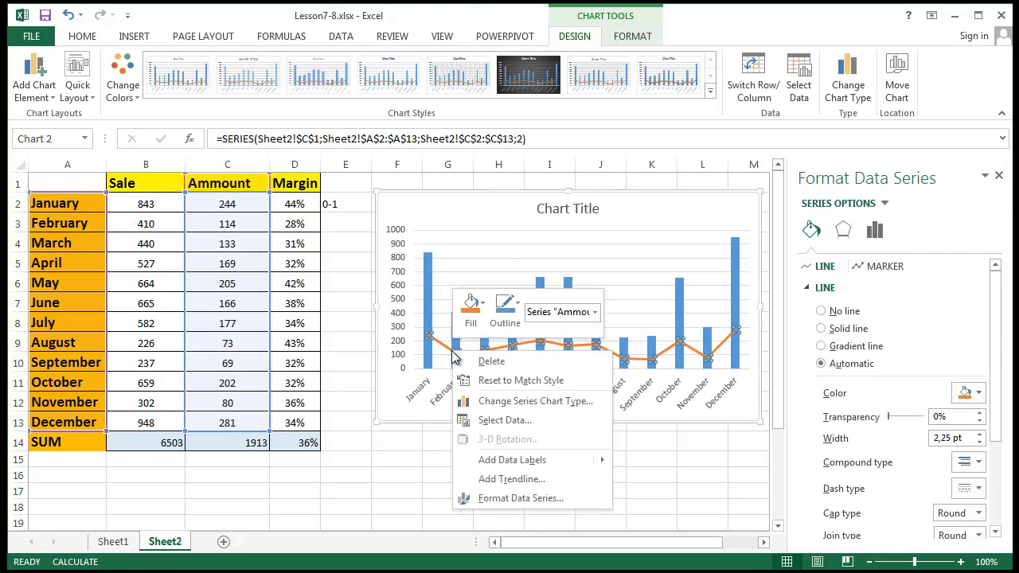
{"action": "left_click", "coordinate": [882, 231]}
{"action": "left_click", "coordinate": [834, 326]}
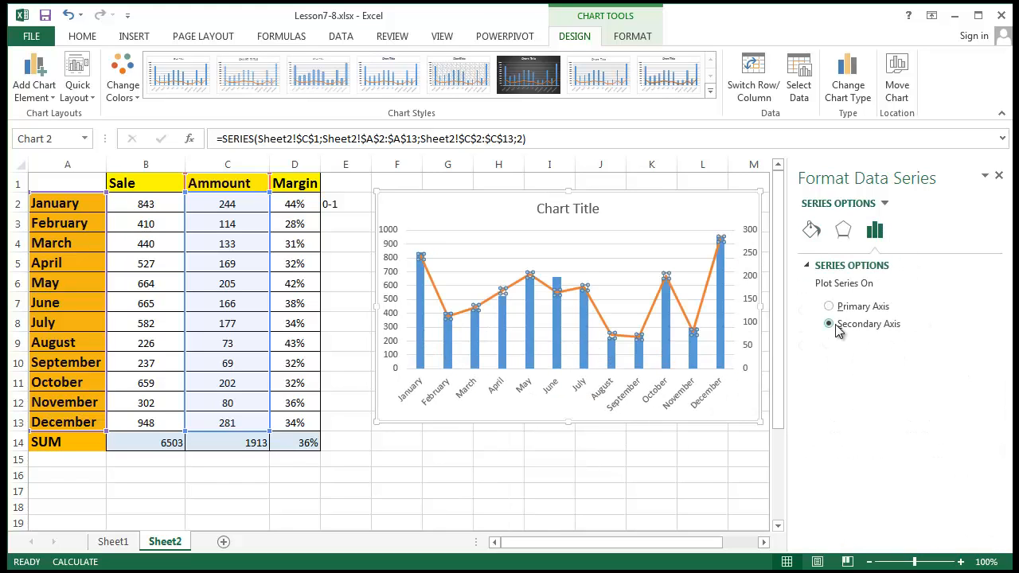
{"action": "left_click", "coordinate": [555, 493]}
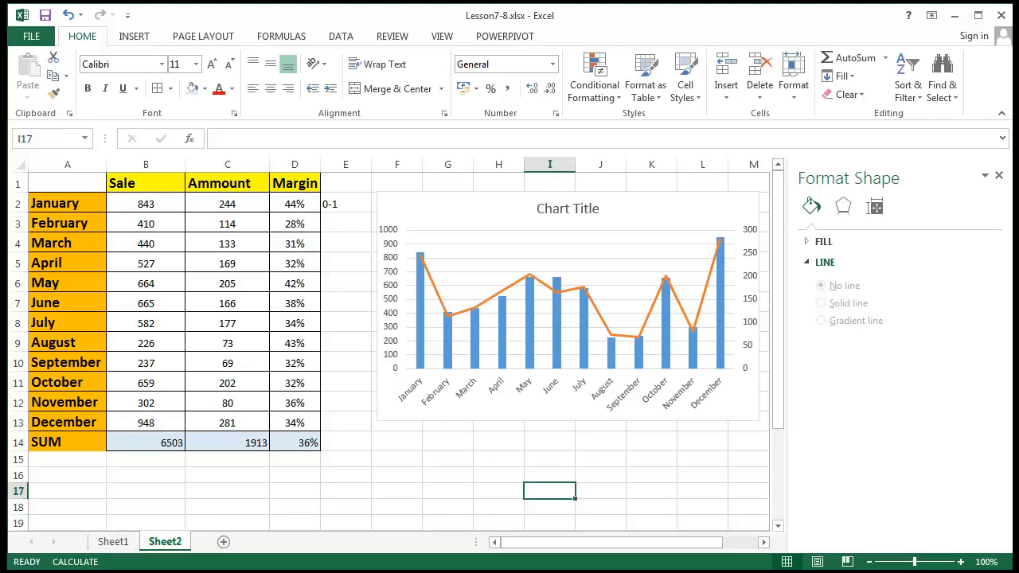
- Retitle the combo chart 'Sales VS Ammount'
{"action": "left_click", "coordinate": [601, 209]}
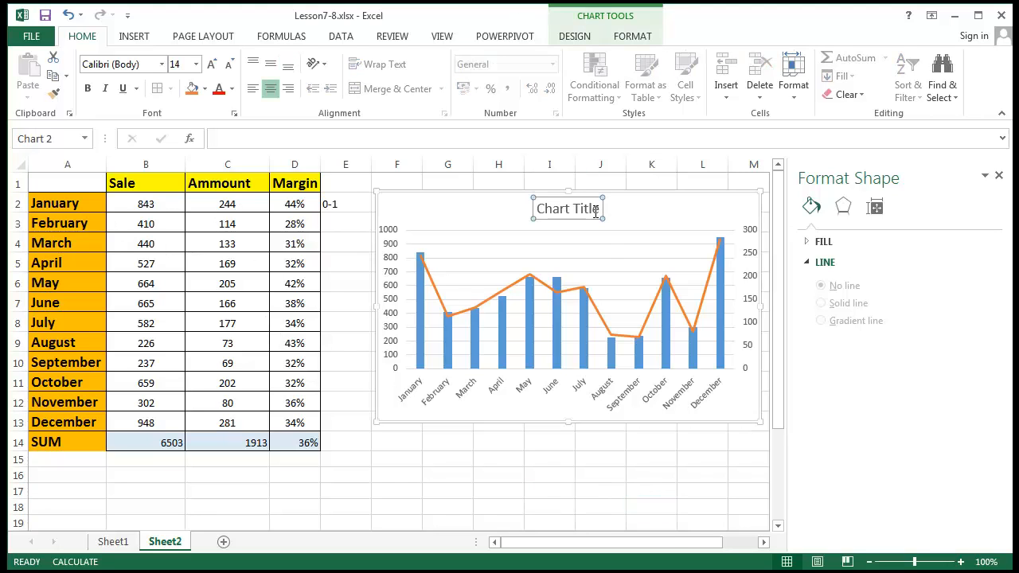
{"action": "left_click_drag", "start_coordinate": [599, 209], "coordinate": [535, 211]}
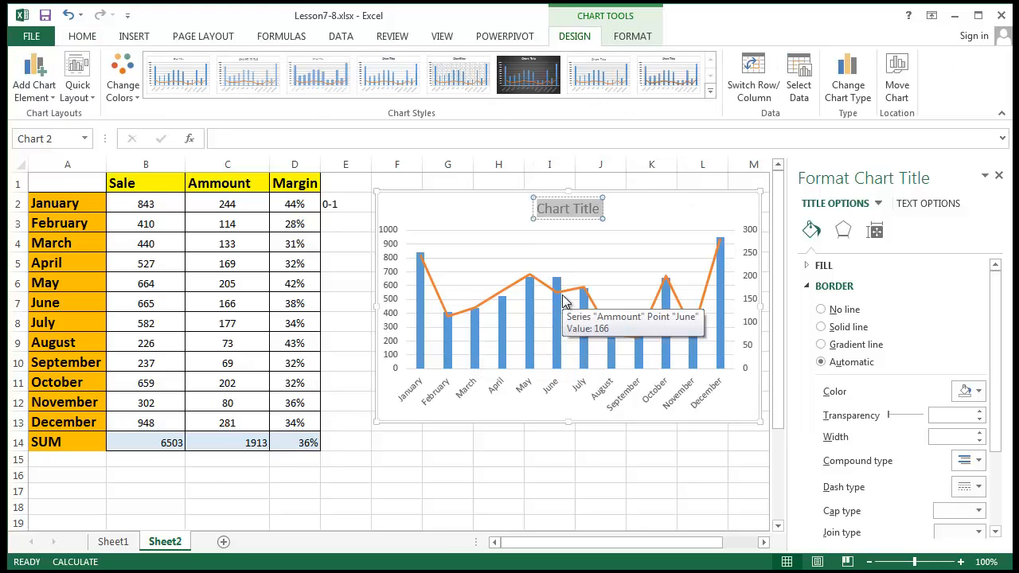
{"action": "type", "text": "Sales"}
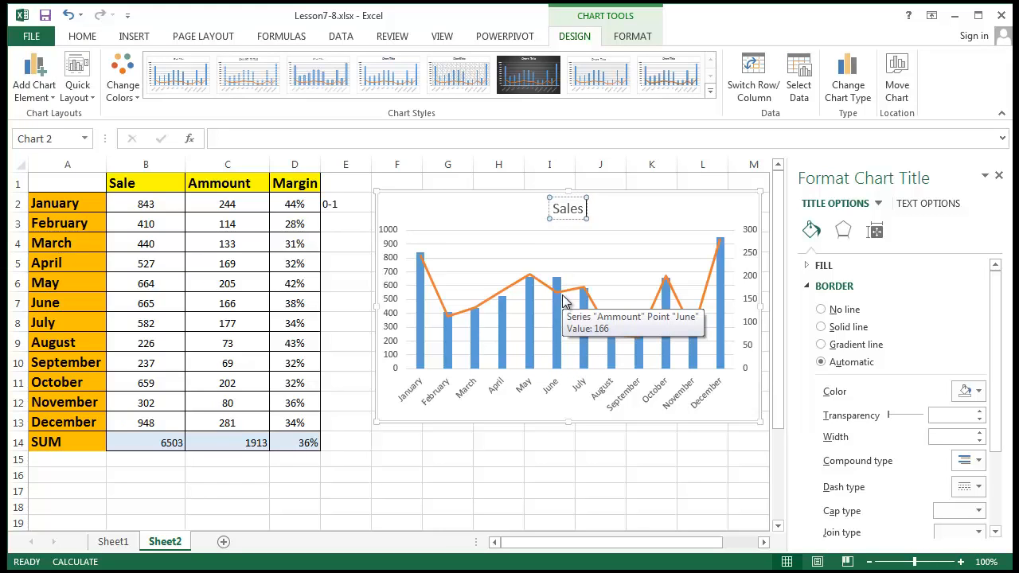
{"action": "type", "text": " VS Ammount"}
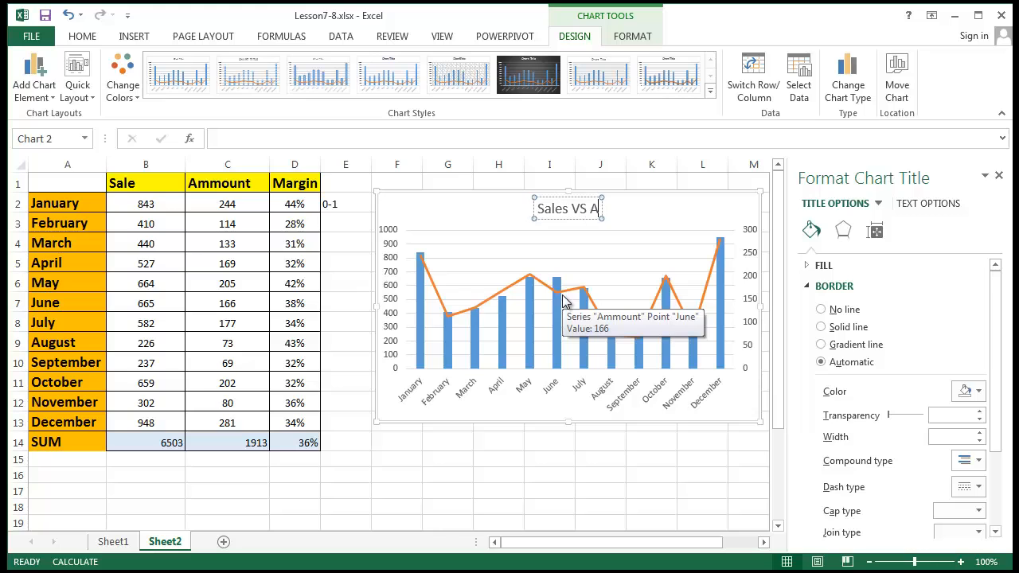
{"action": "key", "text": "Return"}
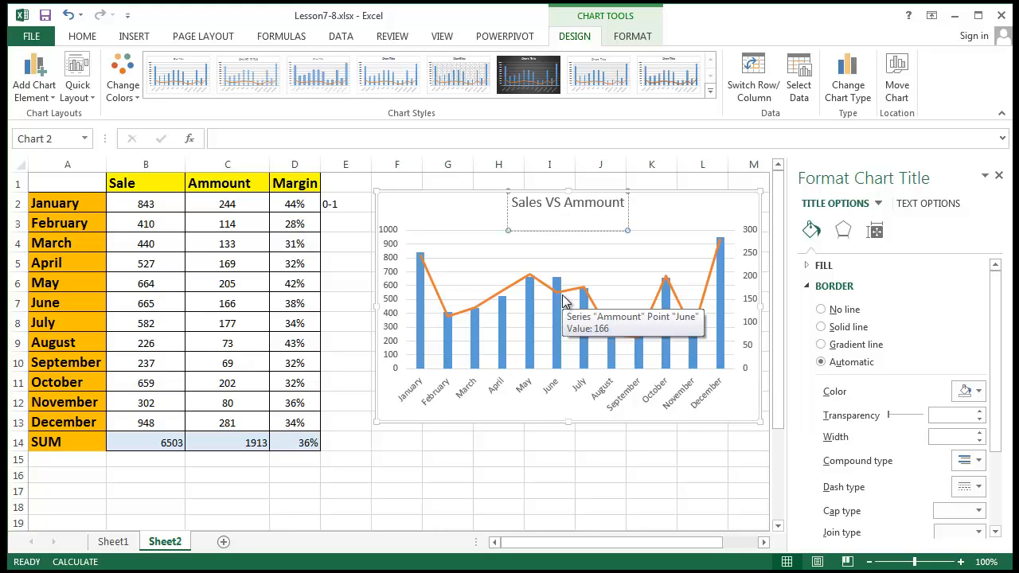
{"action": "key", "text": "BackSpace"}
{"action": "left_click", "coordinate": [637, 448]}
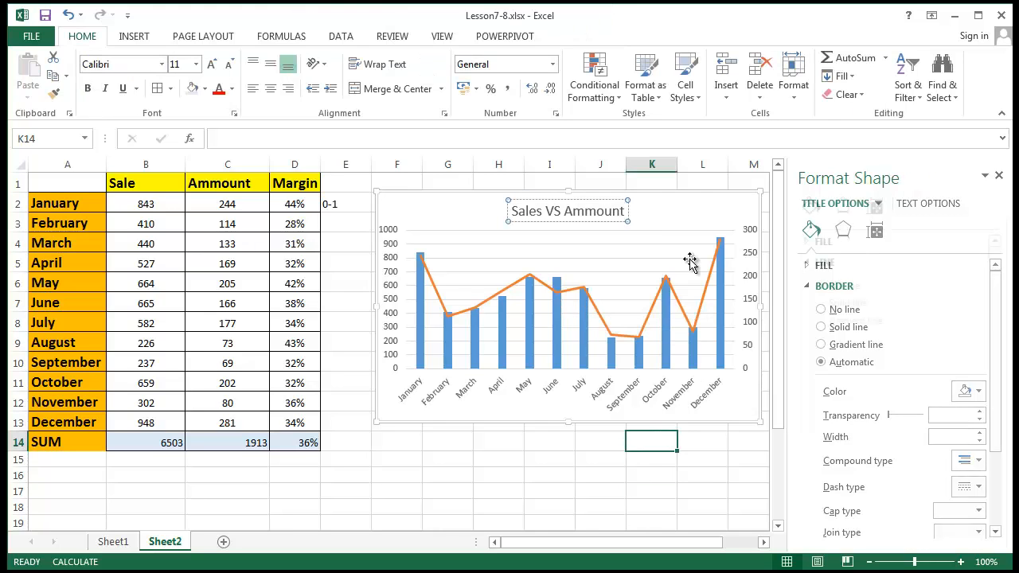
- Move the combo chart beside the data table and shrink it
{"action": "left_click", "coordinate": [685, 205]}
{"action": "left_click_drag", "start_coordinate": [685, 206], "coordinate": [635, 191]}
{"action": "left_click_drag", "start_coordinate": [701, 406], "coordinate": [359, 409]}
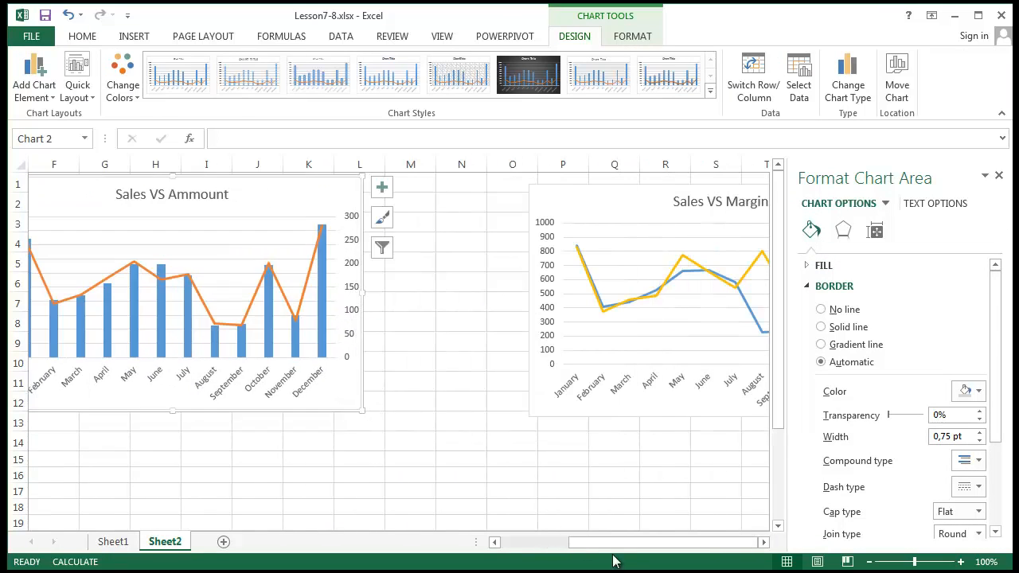
{"action": "left_click_drag", "start_coordinate": [614, 542], "coordinate": [492, 538]}
{"action": "left_click", "coordinate": [447, 459]}
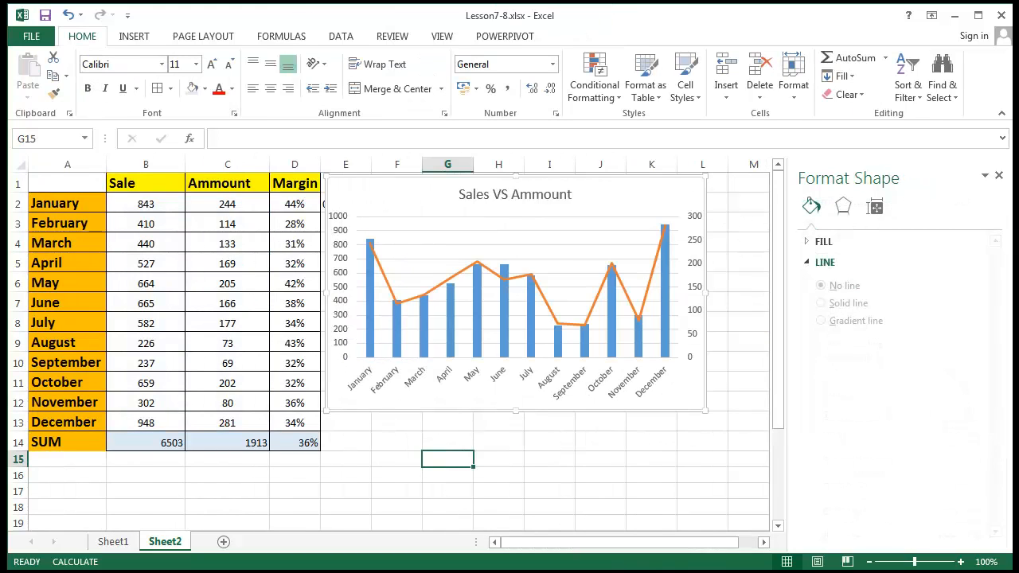